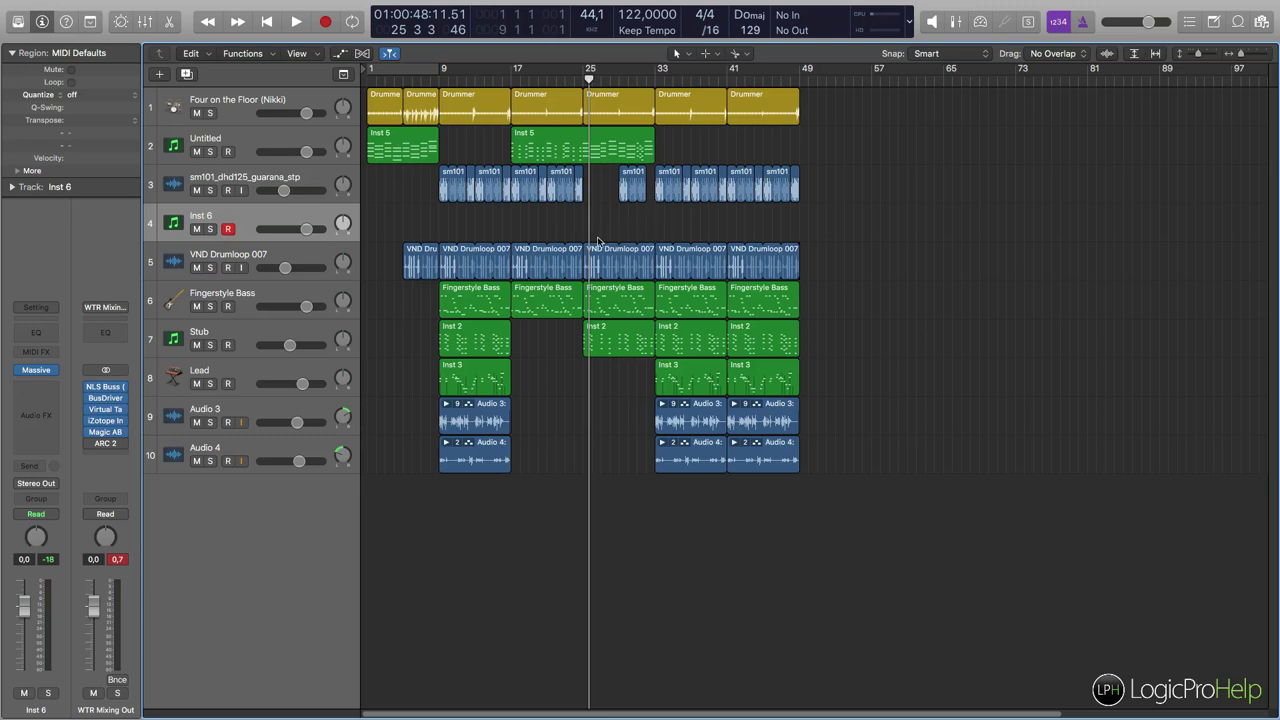
# Step: Play the song from bar 9 and lower the WTR Mixing Out fader to -1.6 dB, resetting its peak indicator
pyautogui.moveTo(445, 77); pyautogui.dragTo(444, 112)
pyautogui.press('space')
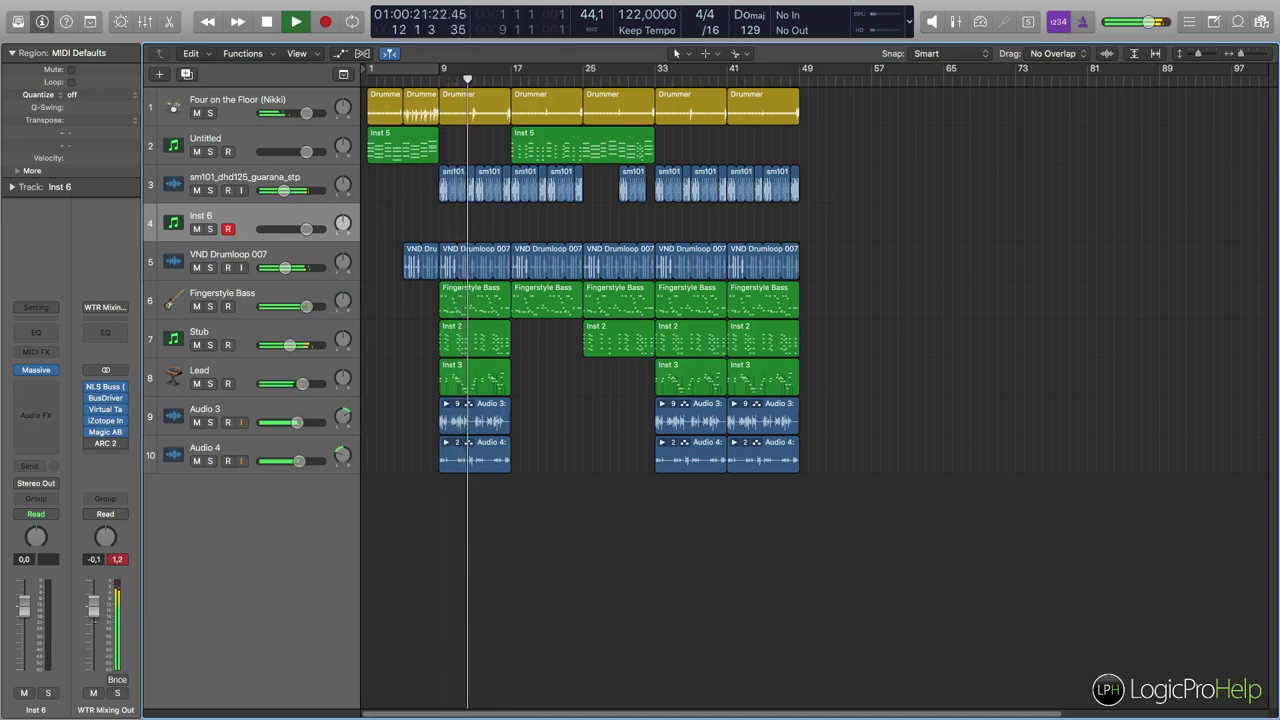
pyautogui.moveTo(93, 610); pyautogui.dragTo(93, 632)
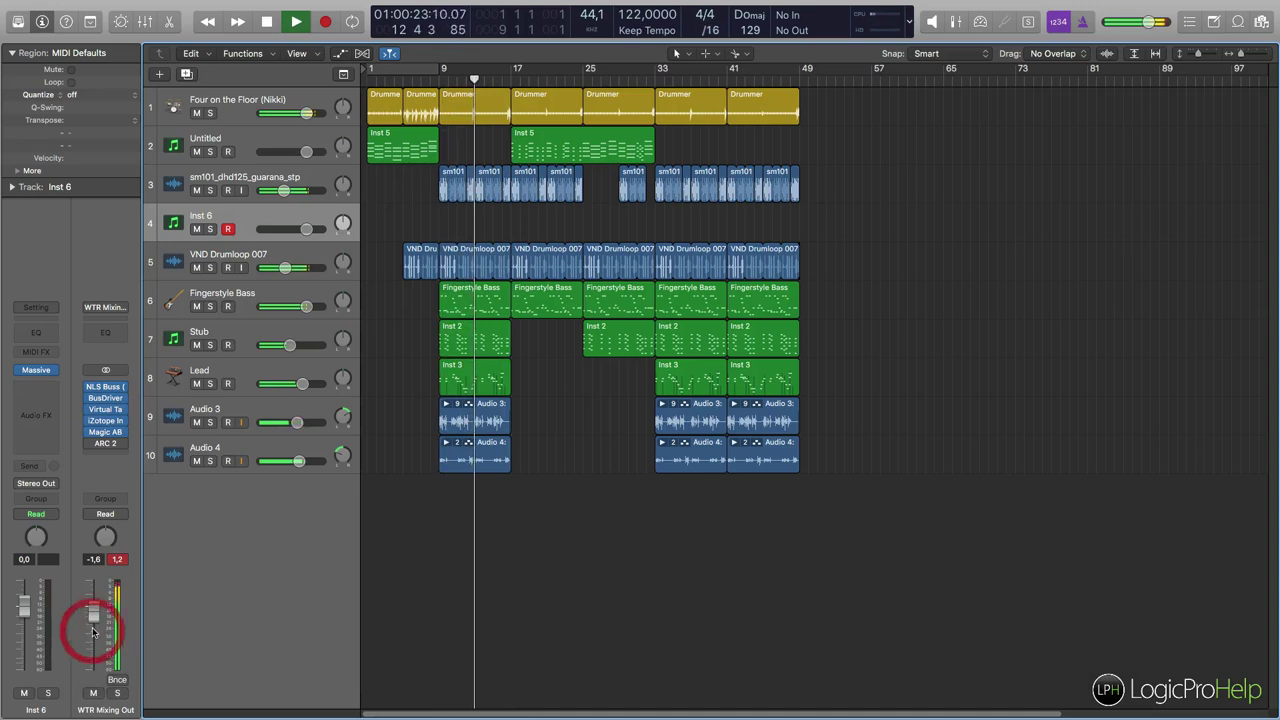
pyautogui.click(117, 559)
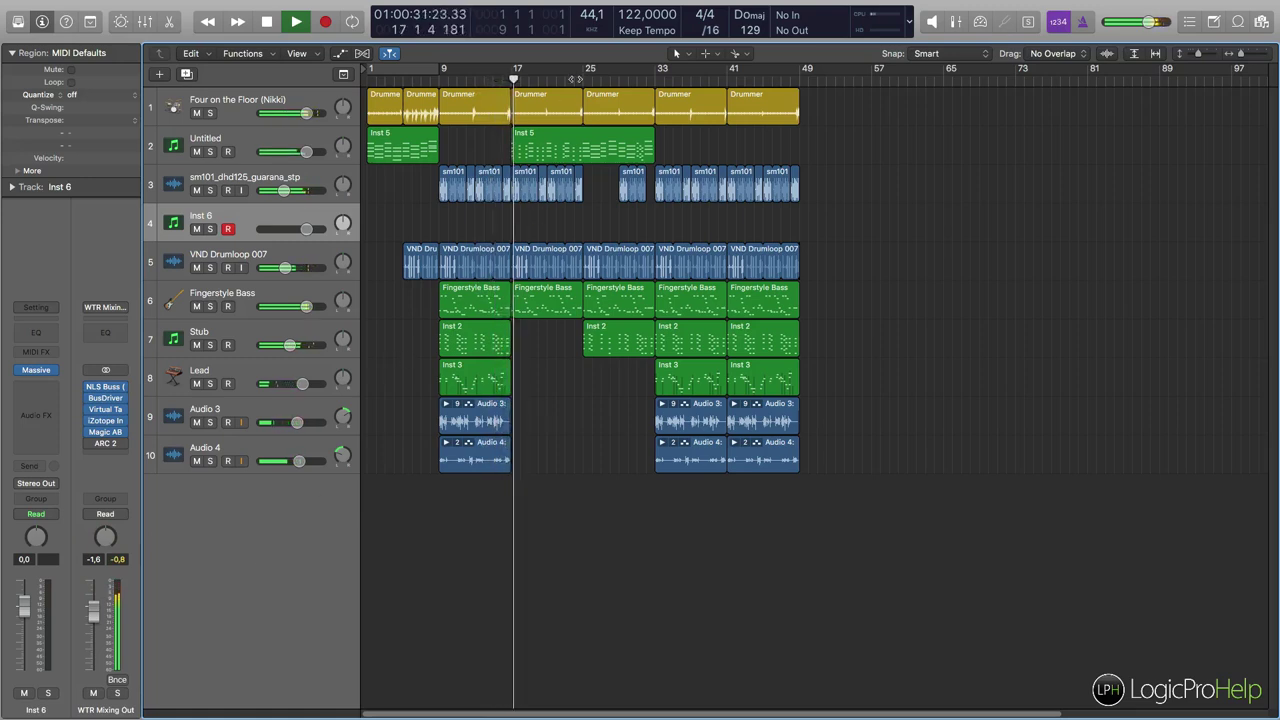
pyautogui.press('space')
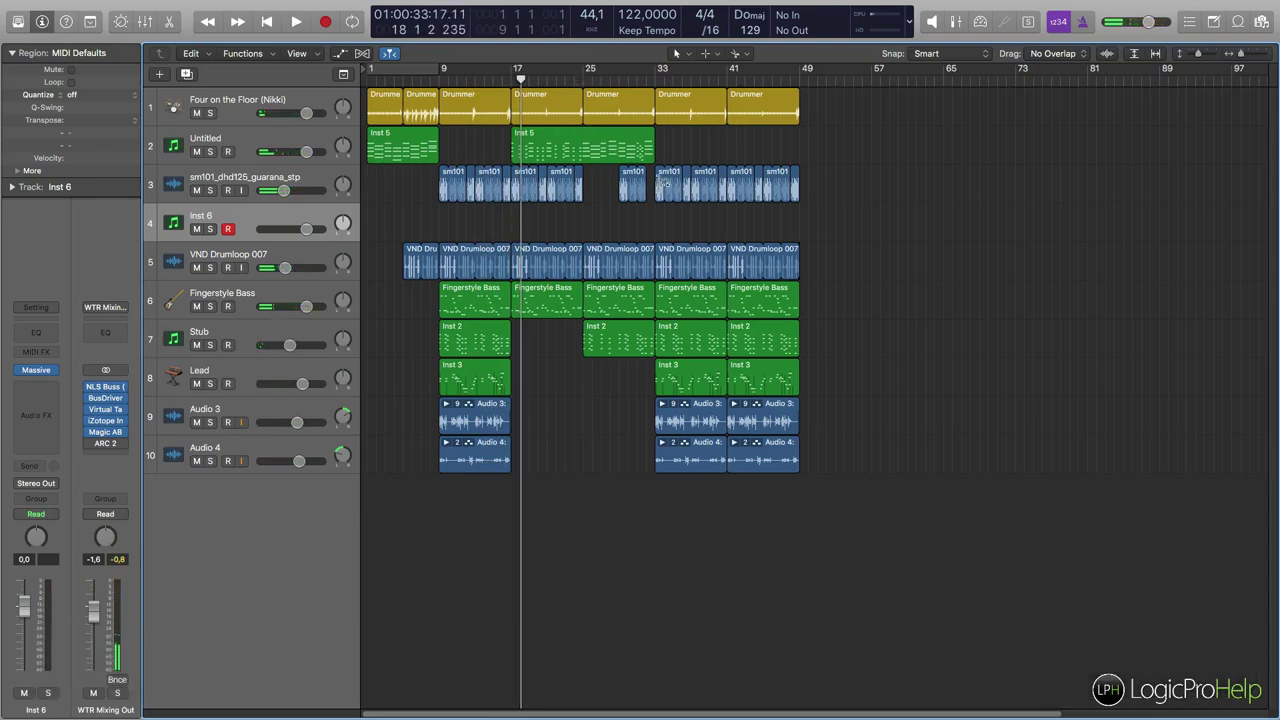
pyautogui.moveTo(845, 468); pyautogui.dragTo(692, 290)
pyautogui.click(995, 350)
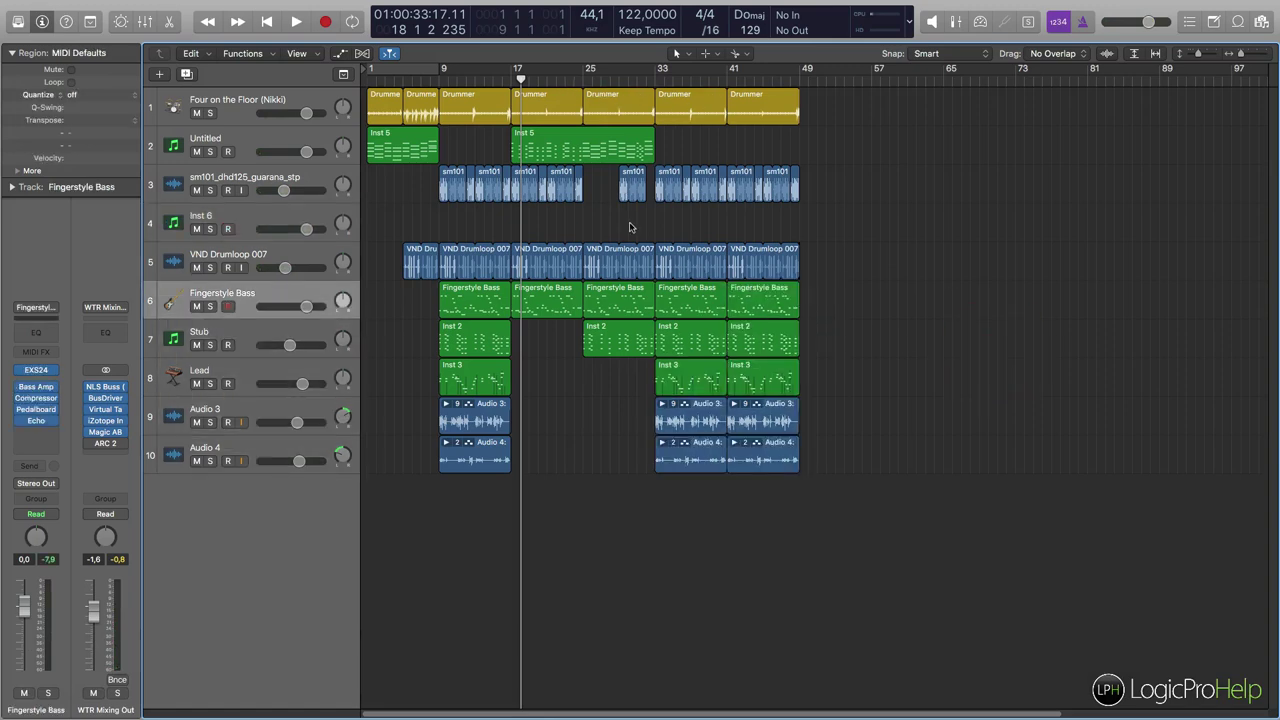
# Step: Place the playhead at bar 25 and open the Massive synth on the Inst 6 track, keeping the upper tracks uncovered
pyautogui.click(583, 72)
pyautogui.click(257, 205)
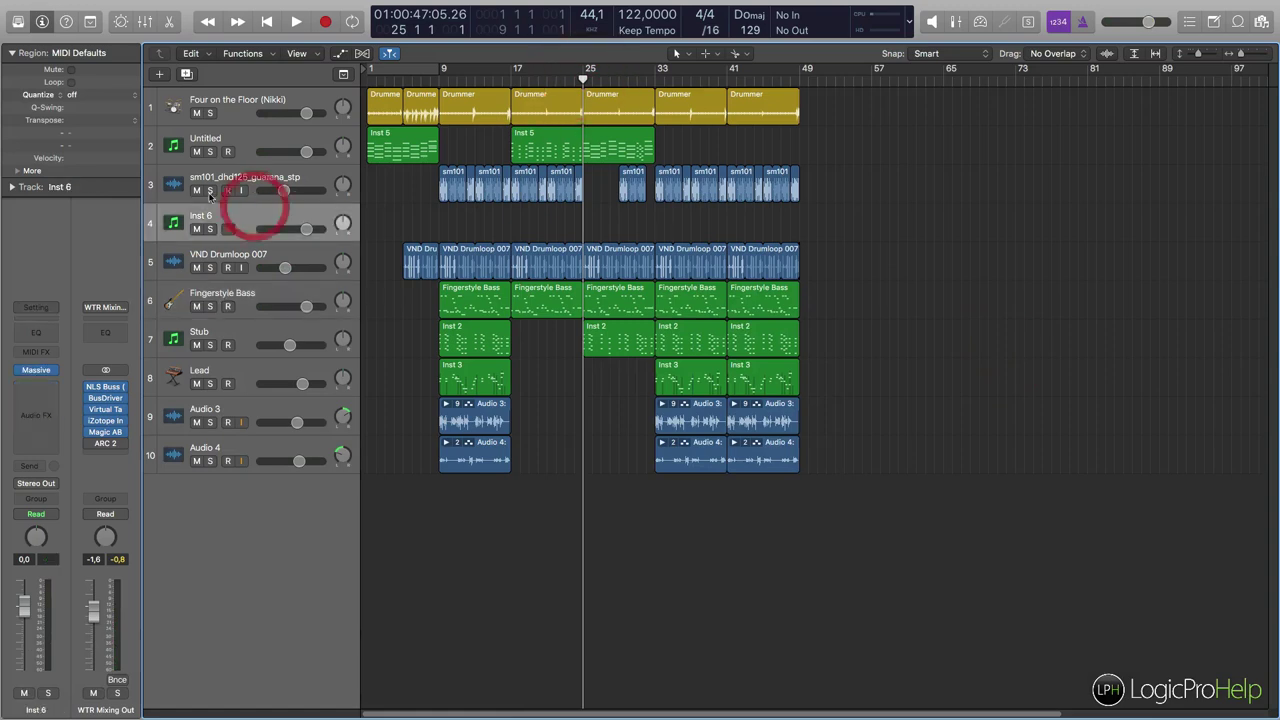
pyautogui.click(38, 371)
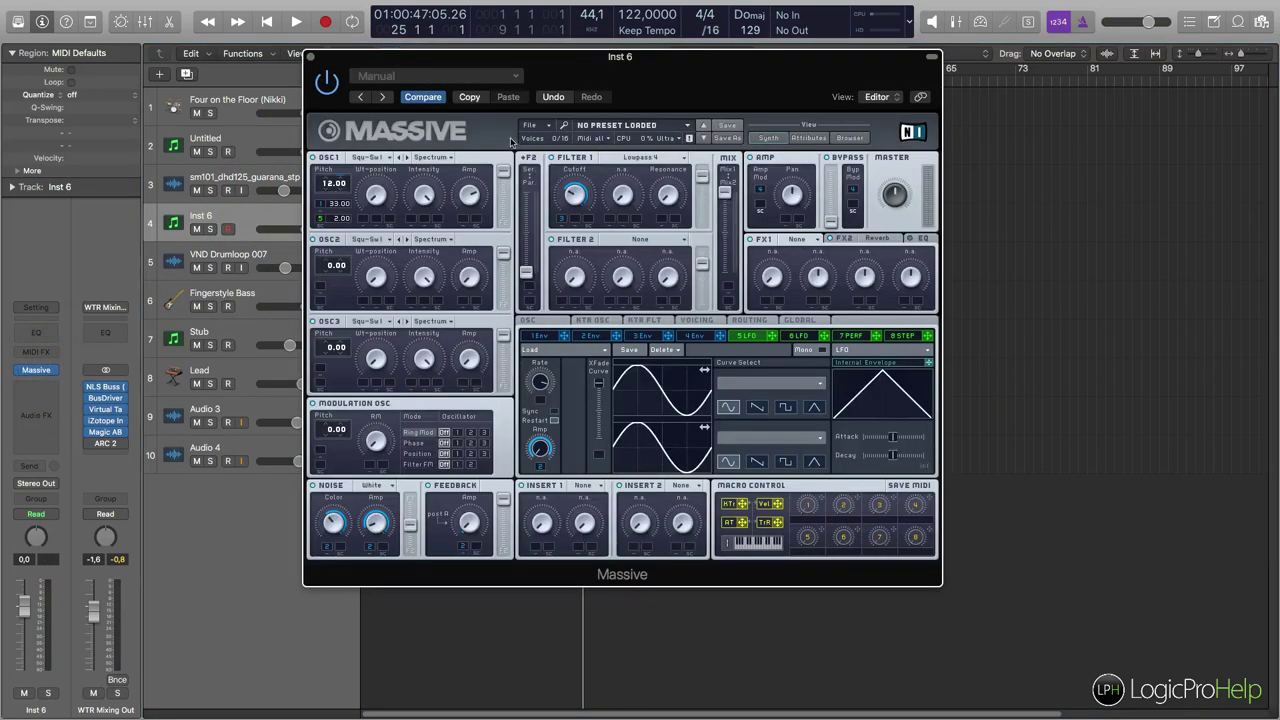
pyautogui.moveTo(687, 77); pyautogui.dragTo(698, 142)
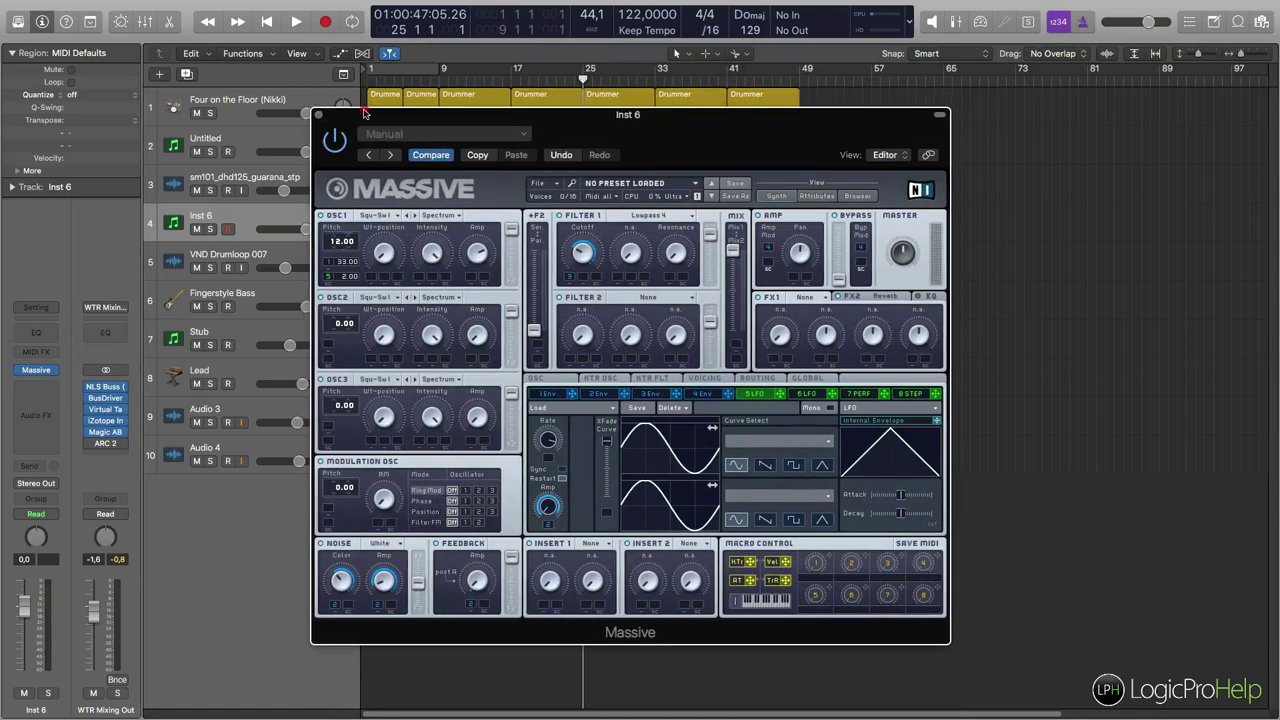
pyautogui.moveTo(365, 113); pyautogui.dragTo(353, 199)
# Step: Play from bar 25 through bar 33 and capture the held note played on Inst 6 as a MIDI region
pyautogui.click(583, 77)
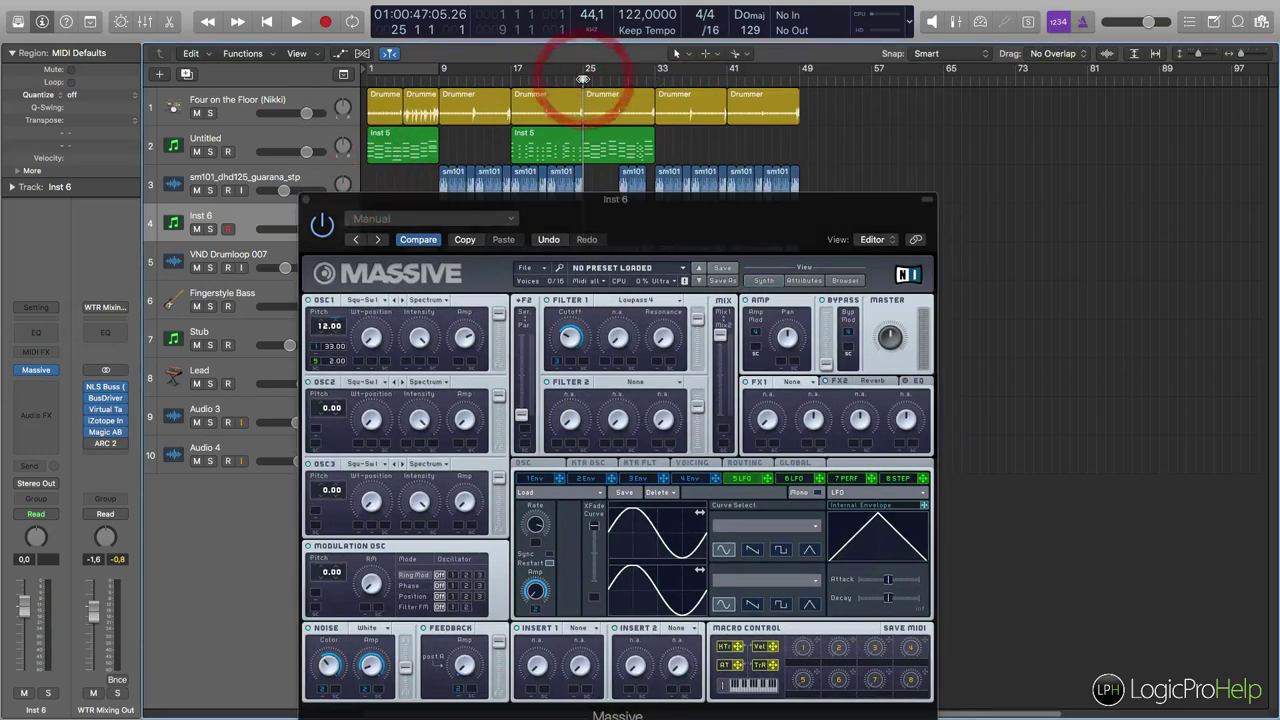
pyautogui.press('space')
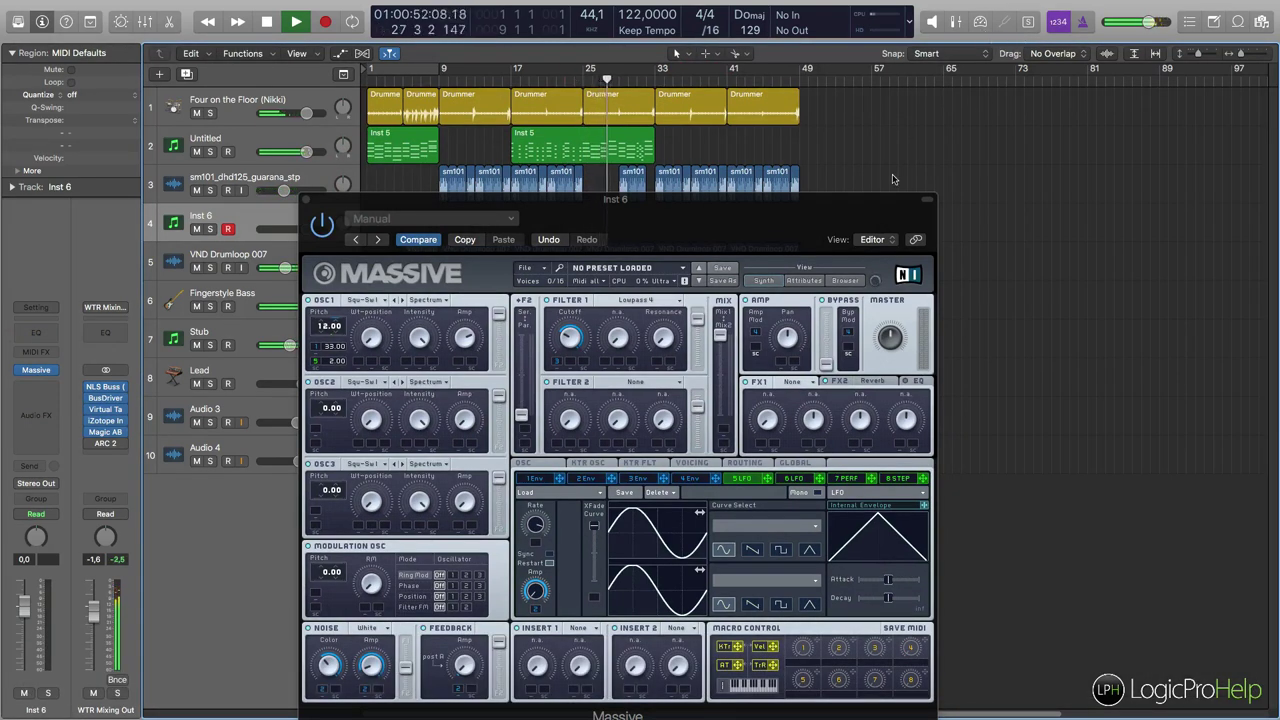
pyautogui.moveTo(757, 225); pyautogui.dragTo(752, 273)
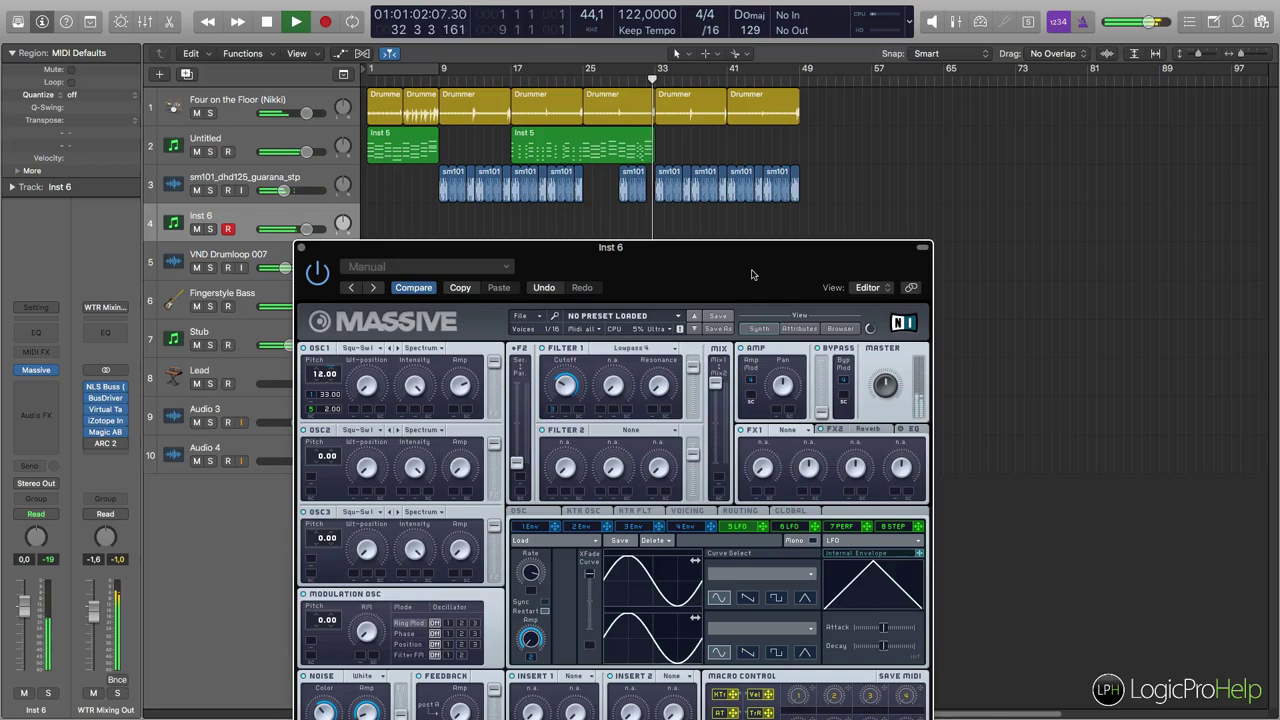
pyautogui.press('space')
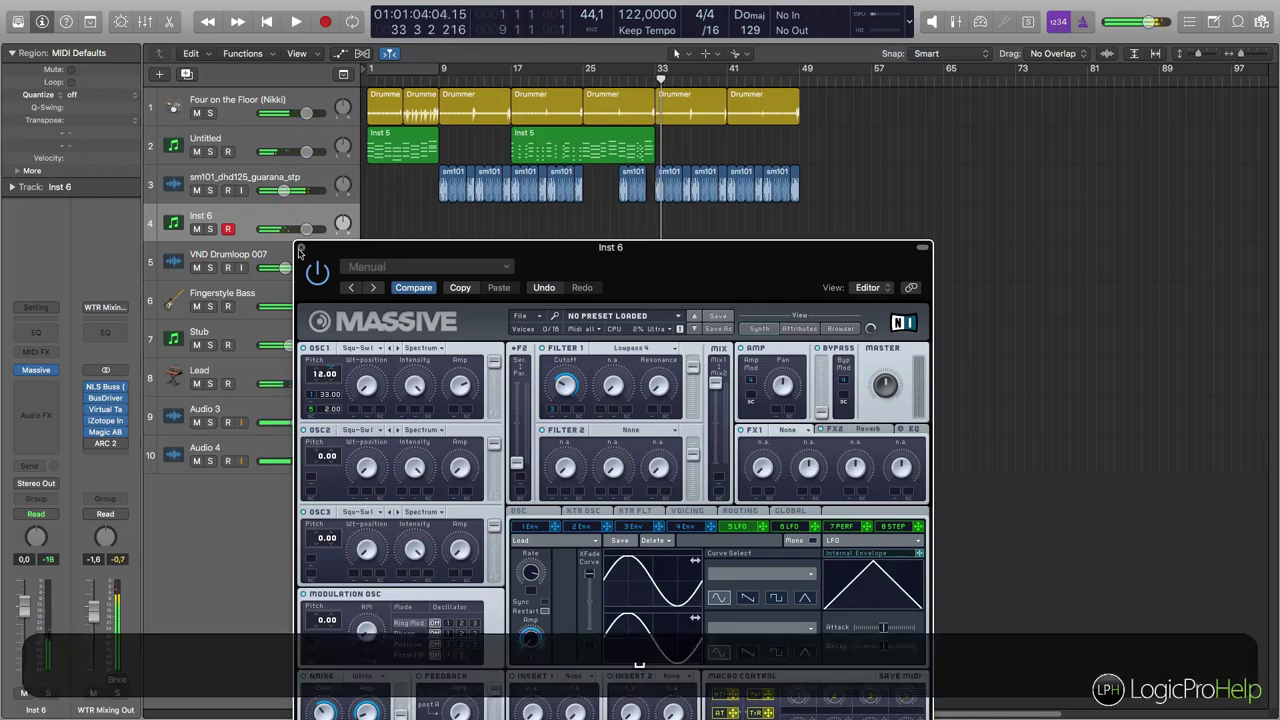
pyautogui.click(300, 248)
pyautogui.hotkey('shift', 'k')
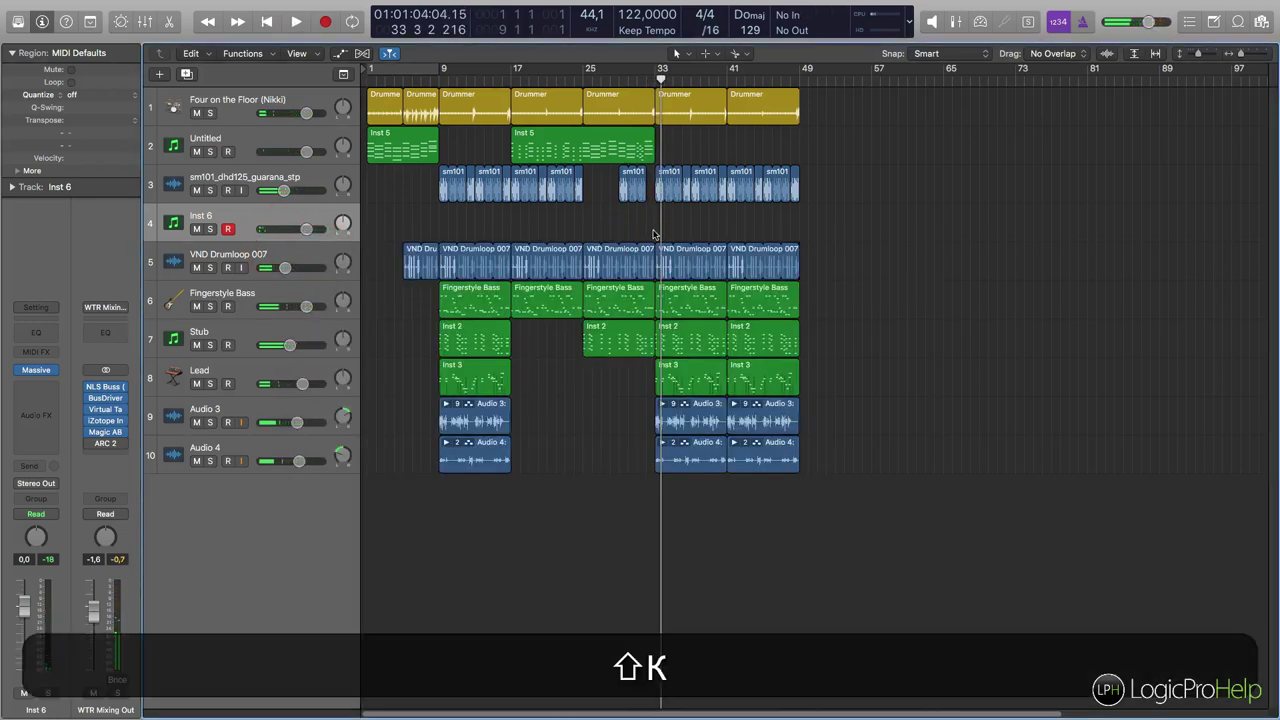
pyautogui.press('shift+super+space')
pyautogui.hotkey('shift', 'k')
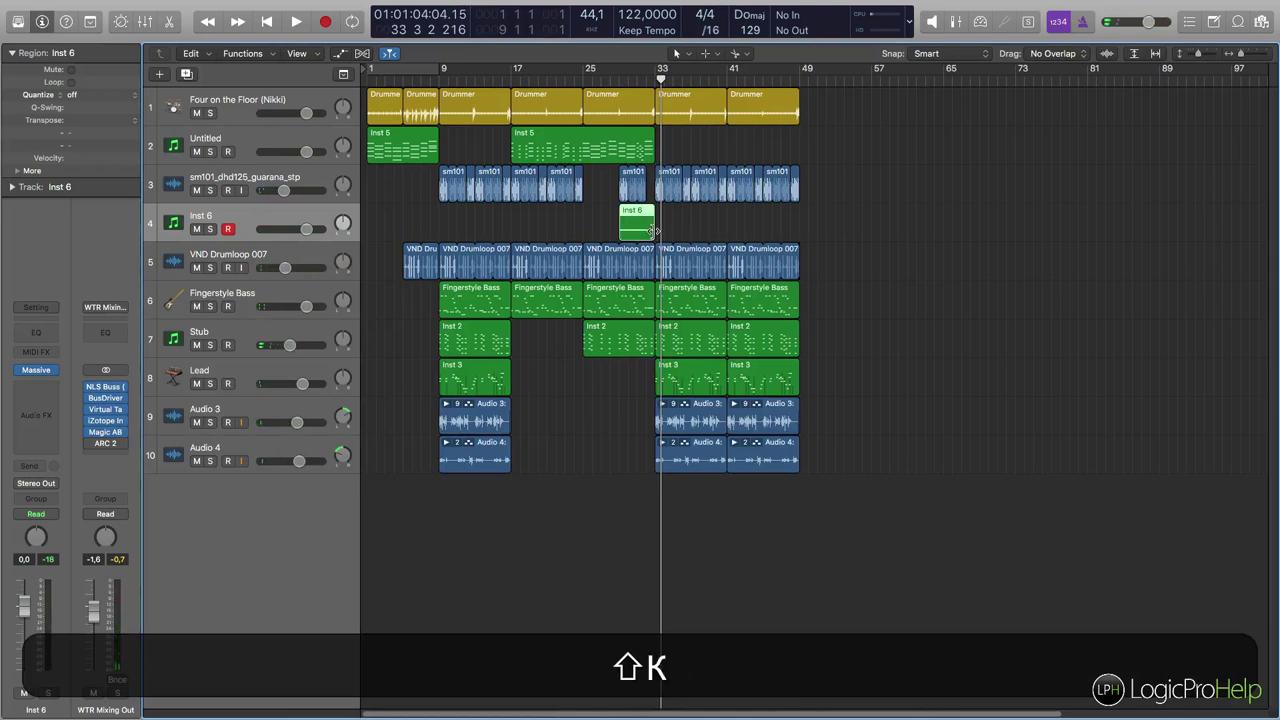
# Step: Quantize the A#1 note in the new Inst 6 region and extend it to exactly 4 bars in the Piano Roll
pyautogui.doubleClick(636, 222)
pyautogui.click(666, 423)
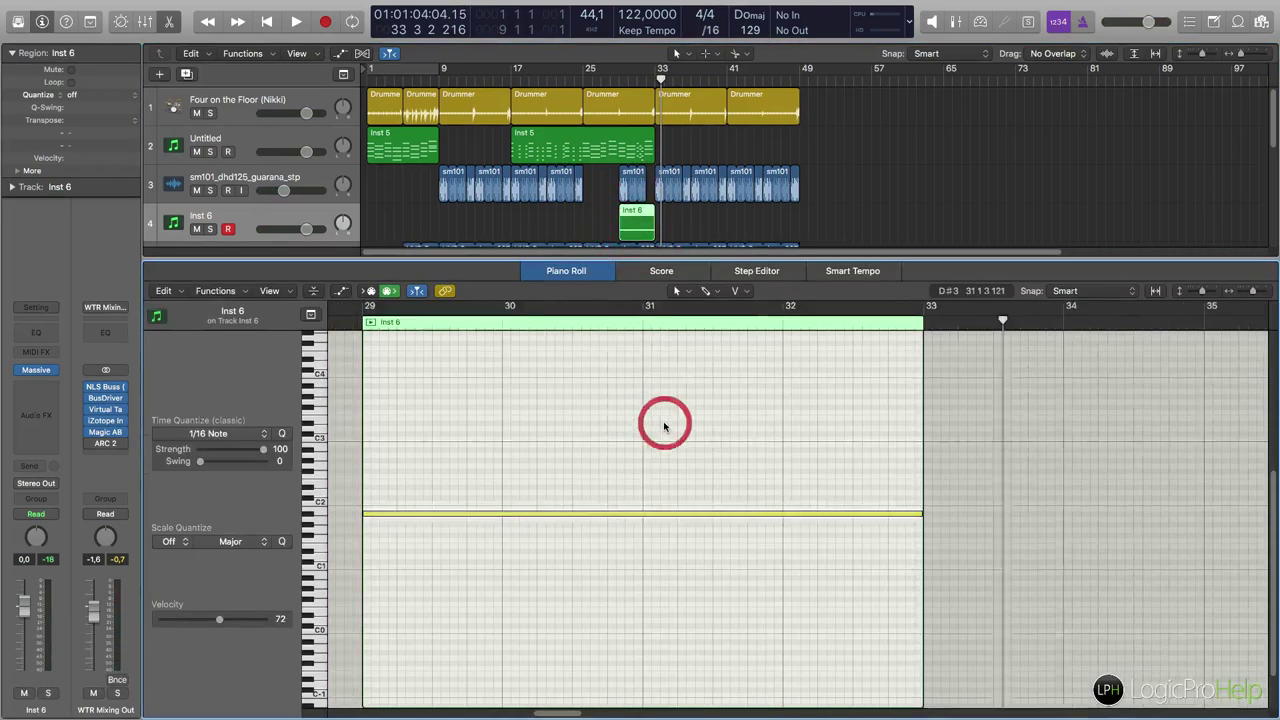
pyautogui.click(672, 516)
pyautogui.press('super+q')
pyautogui.moveTo(1211, 514); pyautogui.dragTo(1213, 513)
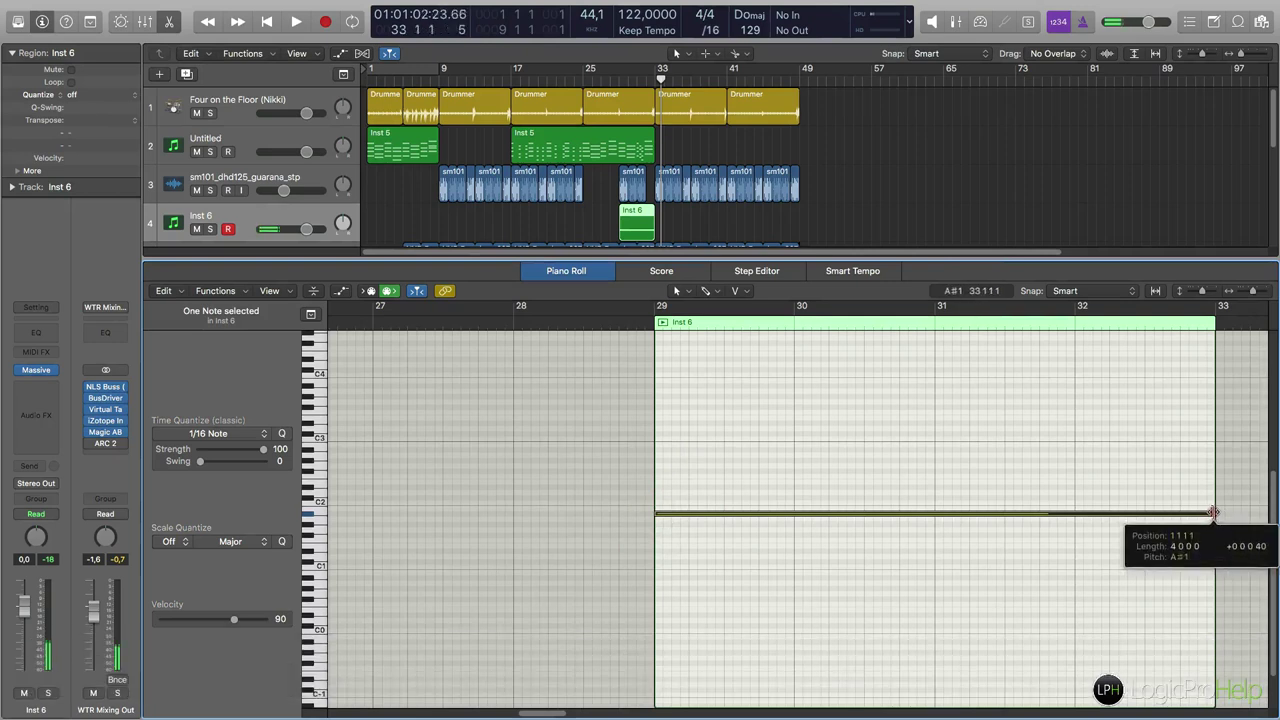
pyautogui.click(169, 21)
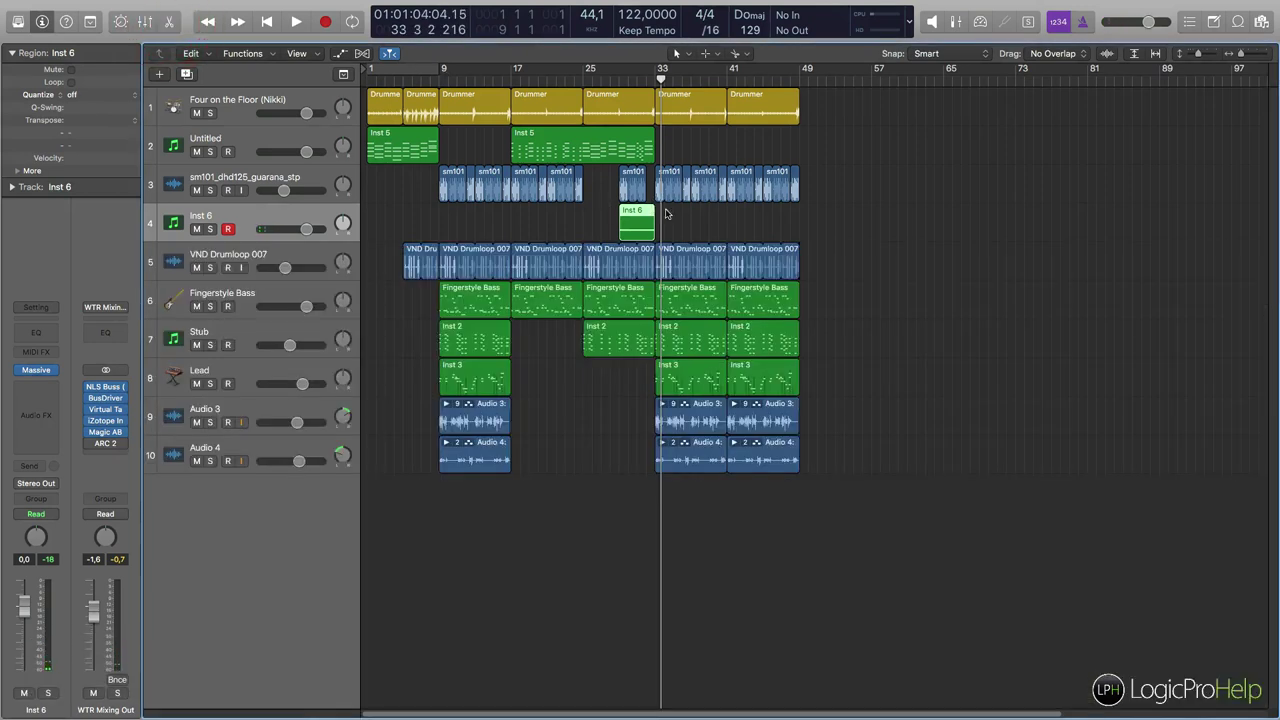
# Step: Move the Inst 6 track below Audio 4 and rename it FX
pyautogui.click(267, 210)
pyautogui.moveTo(267, 215); pyautogui.dragTo(246, 463)
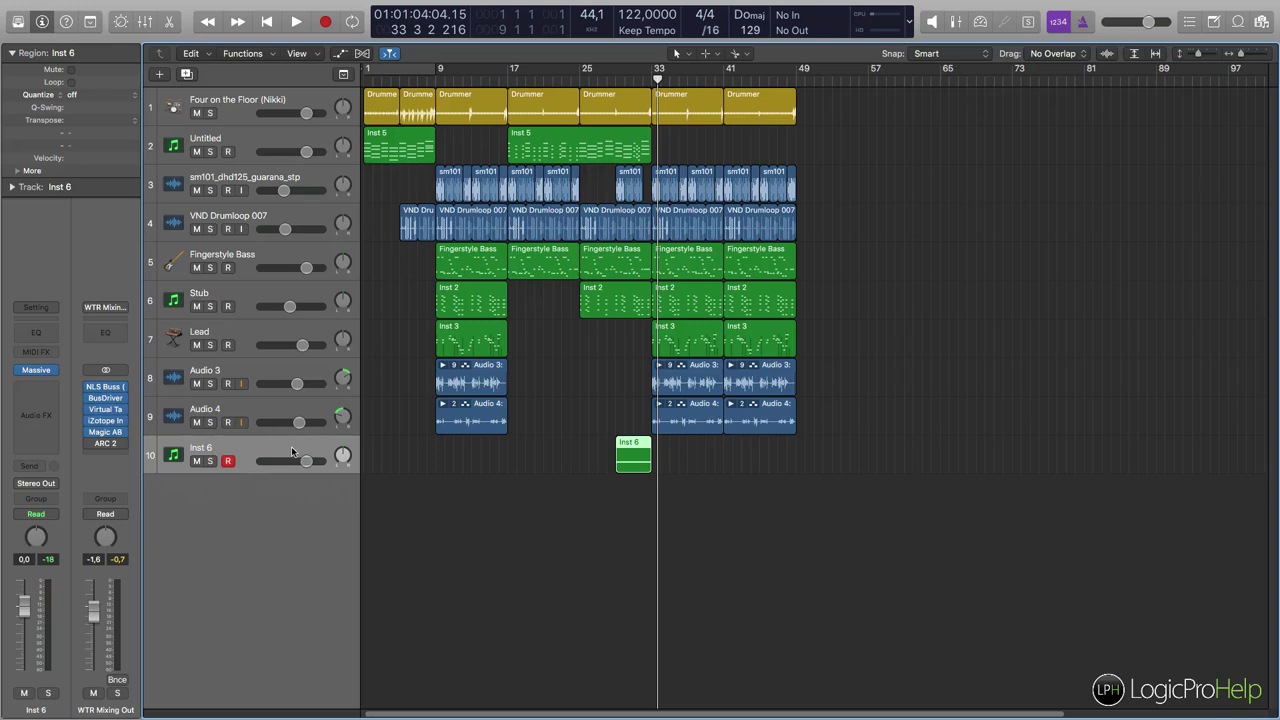
pyautogui.doubleClick(206, 449)
pyautogui.write('FX')
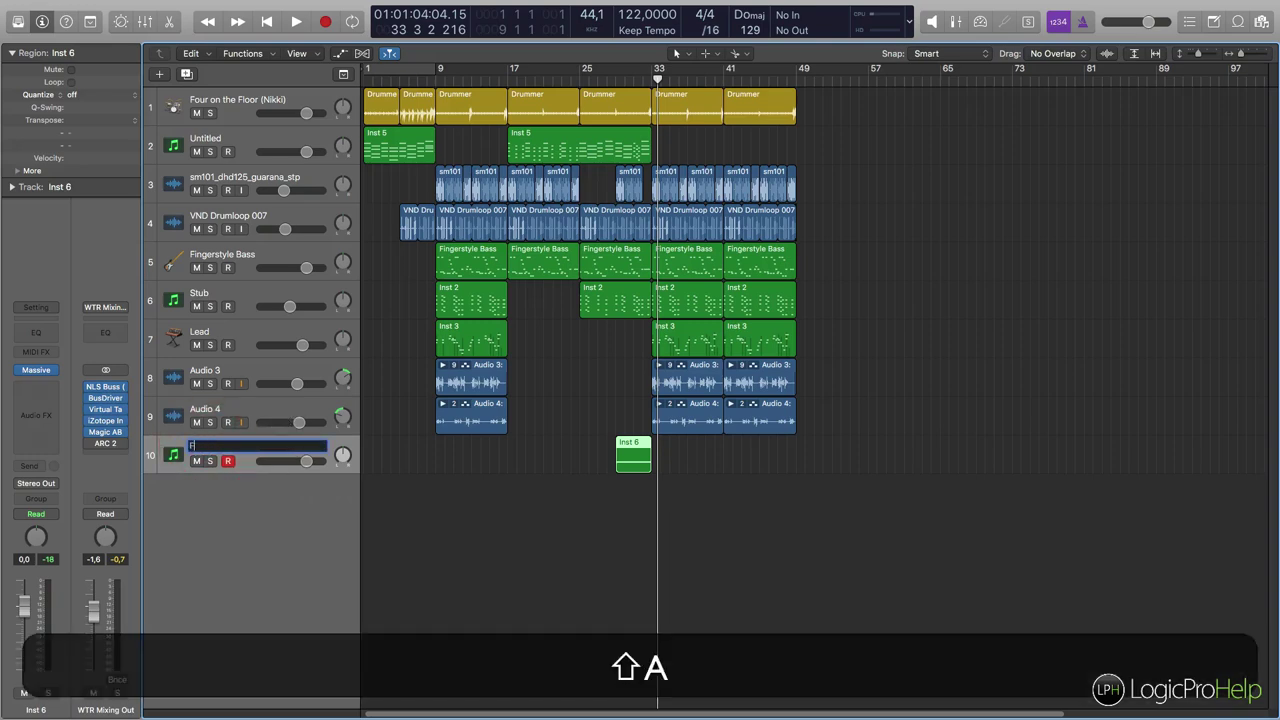
pyautogui.click(213, 549)
# Step: Open Massive on the FX track and switch off oscillator 1
pyautogui.click(36, 370)
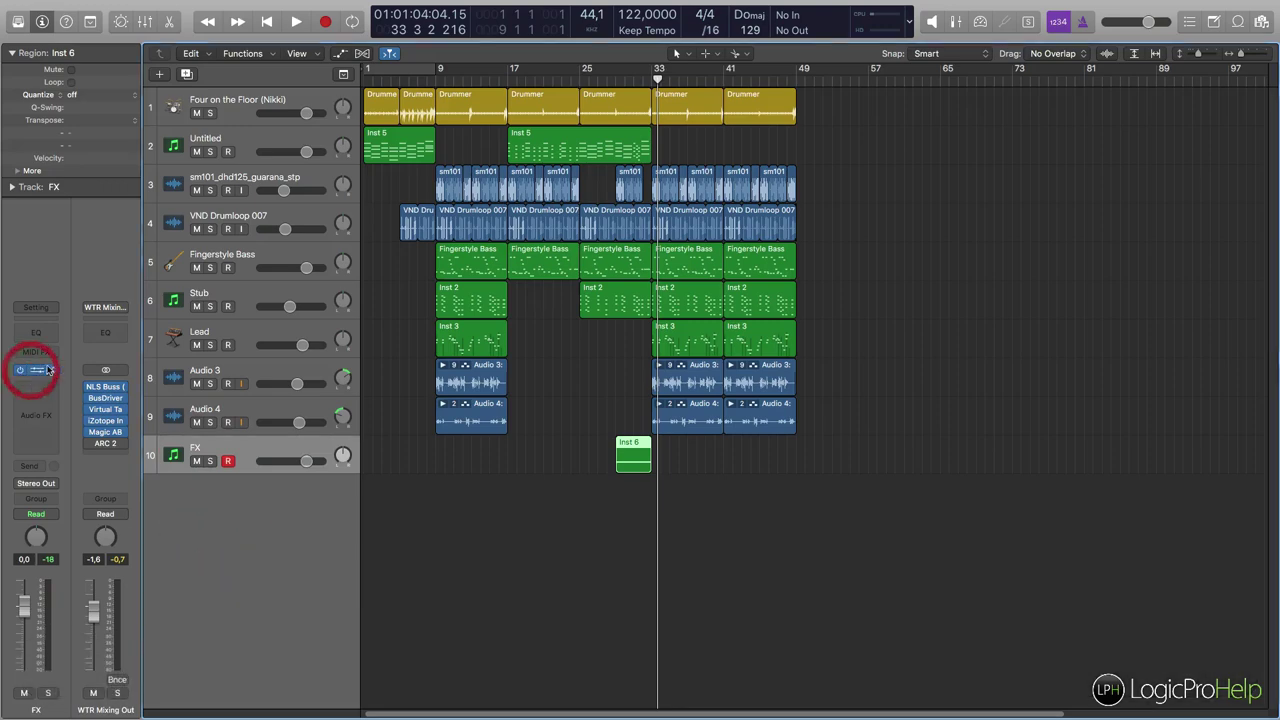
pyautogui.moveTo(462, 250); pyautogui.dragTo(504, 119)
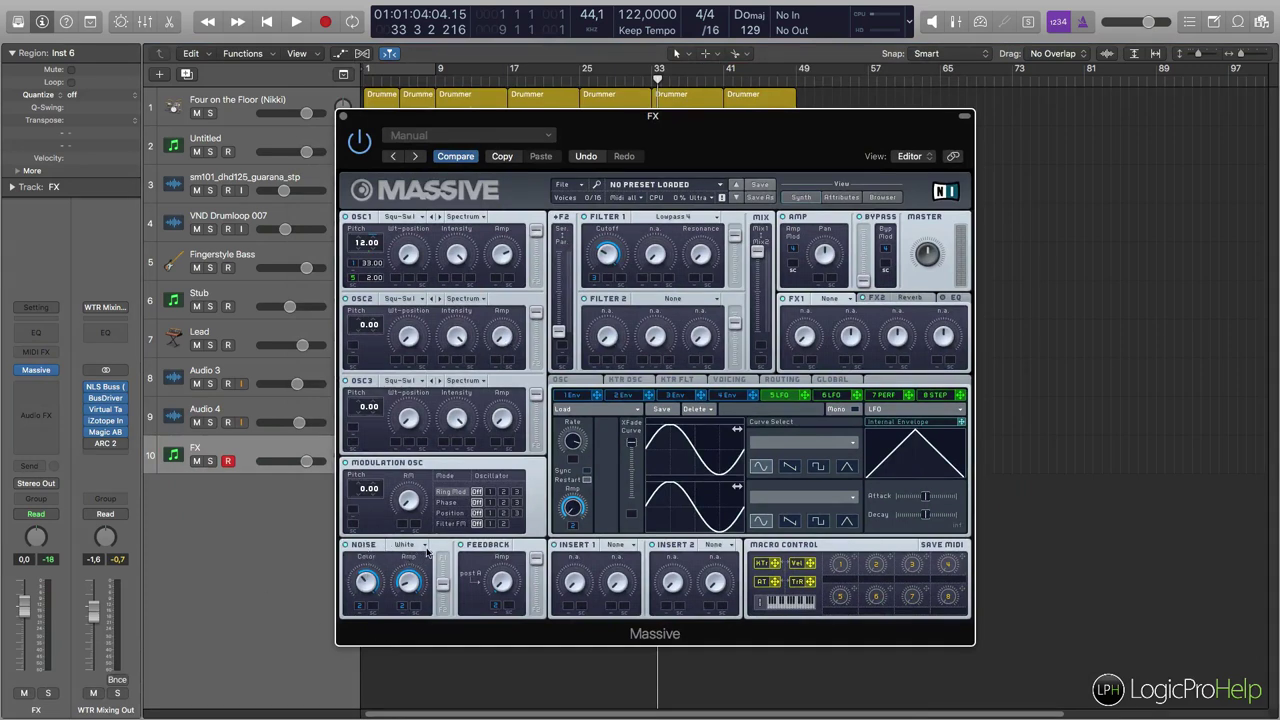
pyautogui.click(346, 217)
# Step: Cycle playback over bars 29 to 33 and solo the FX track
pyautogui.moveTo(632, 117); pyautogui.dragTo(592, 352)
pyautogui.moveTo(620, 71); pyautogui.dragTo(651, 70)
pyautogui.press('space')
pyautogui.moveTo(667, 362); pyautogui.dragTo(898, 123)
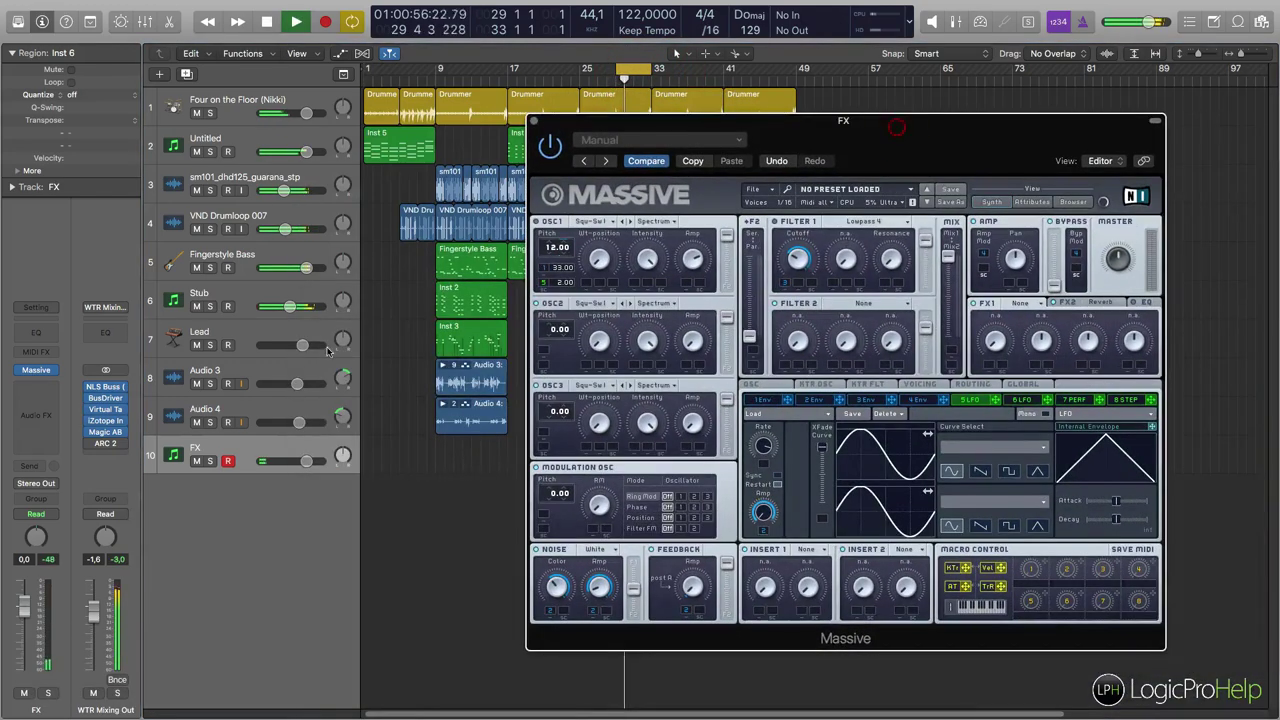
pyautogui.click(210, 461)
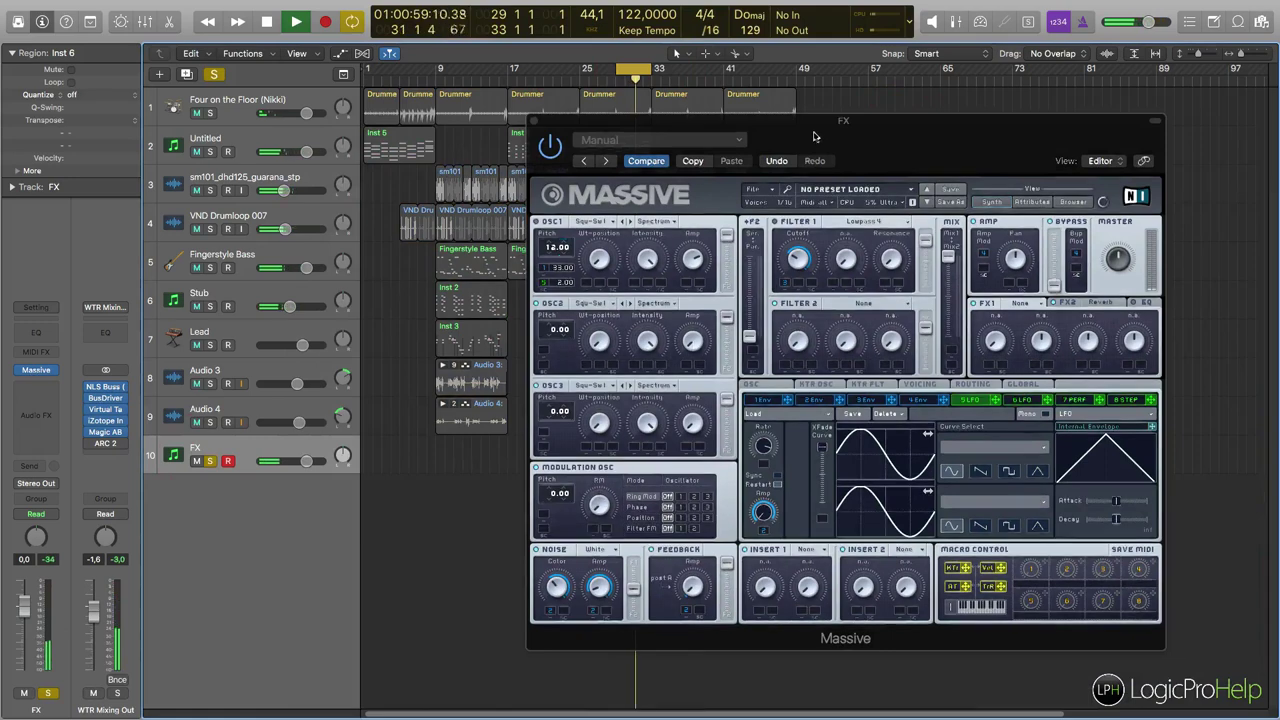
# Step: Raise the FX track's volume to 1.0 dB during playback and stop the loop
pyautogui.moveTo(815, 134); pyautogui.dragTo(728, 114)
pyautogui.moveTo(304, 460); pyautogui.dragTo(311, 460)
pyautogui.press('space')
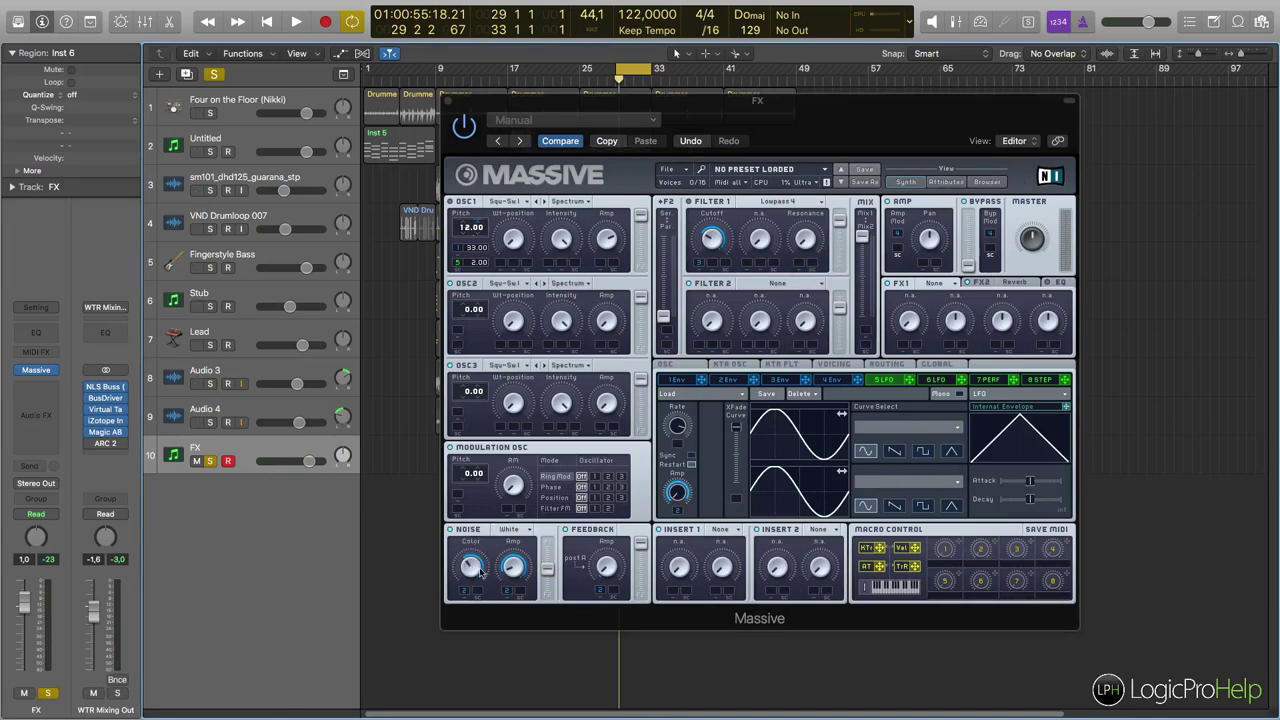
# Step: Mute the modulation slots of the Color and Amp knobs in Massive's Noise section
pyautogui.rightClick(465, 591)
pyautogui.click(484, 569)
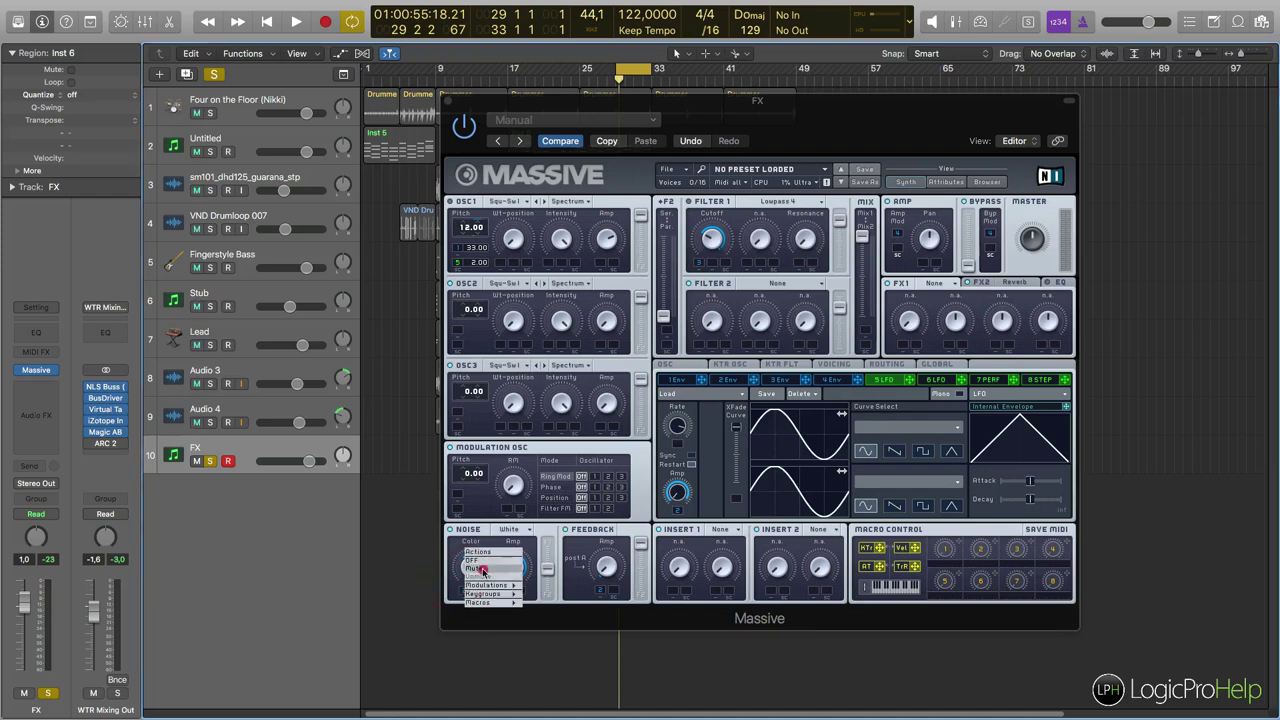
pyautogui.rightClick(501, 590)
pyautogui.click(510, 607)
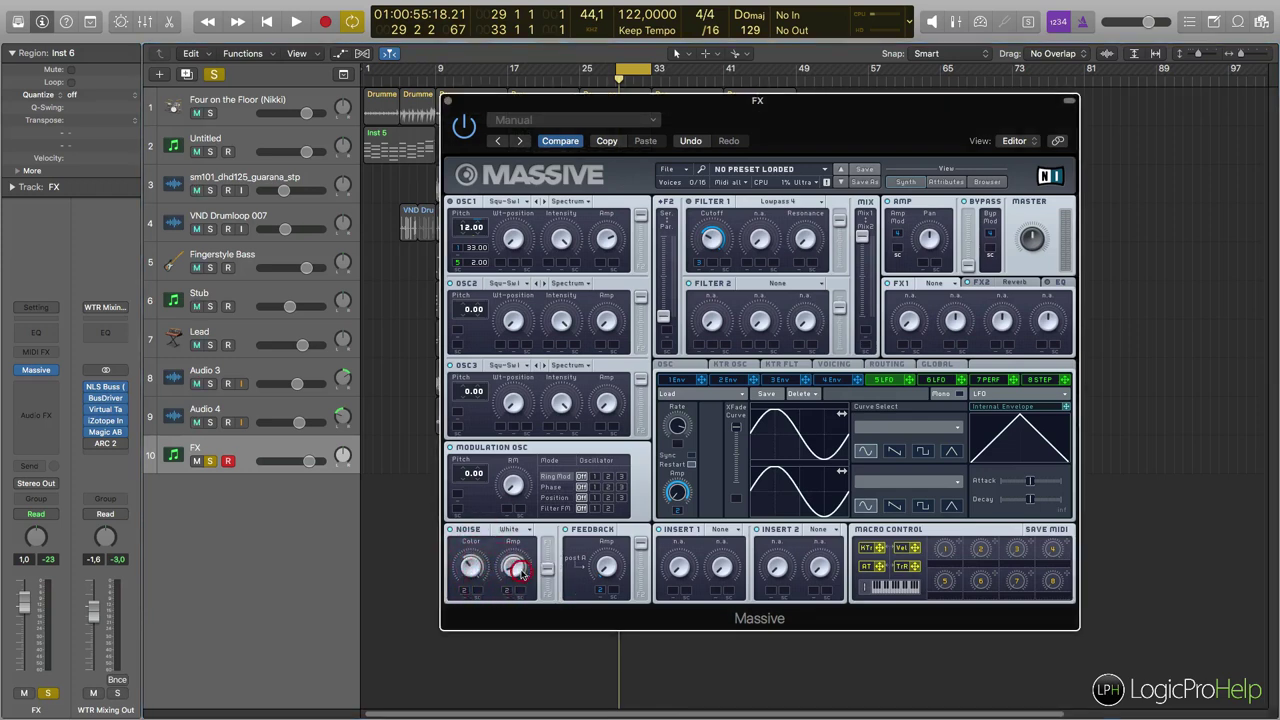
# Step: Raise the Noise Color and Amp knobs while the loop plays to hear the brighter, louder noise
pyautogui.press('space')
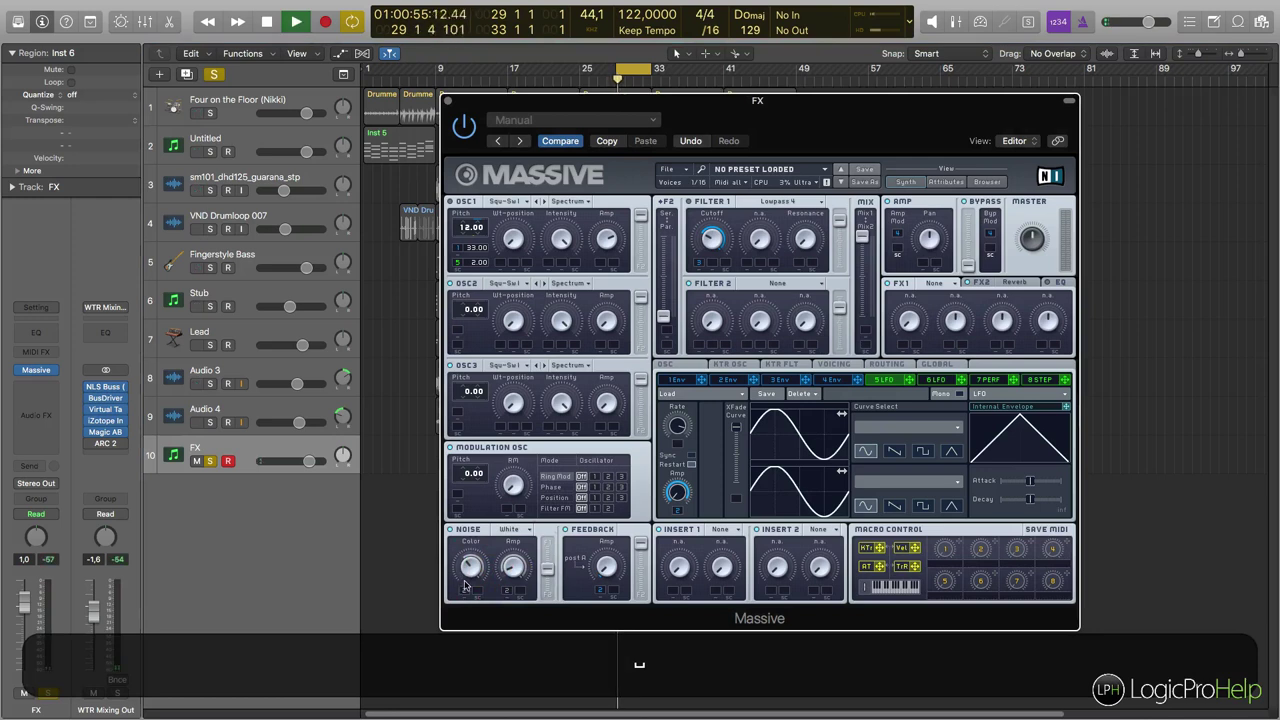
pyautogui.moveTo(467, 541); pyautogui.dragTo(517, 488)
pyautogui.moveTo(472, 569); pyautogui.dragTo(474, 508)
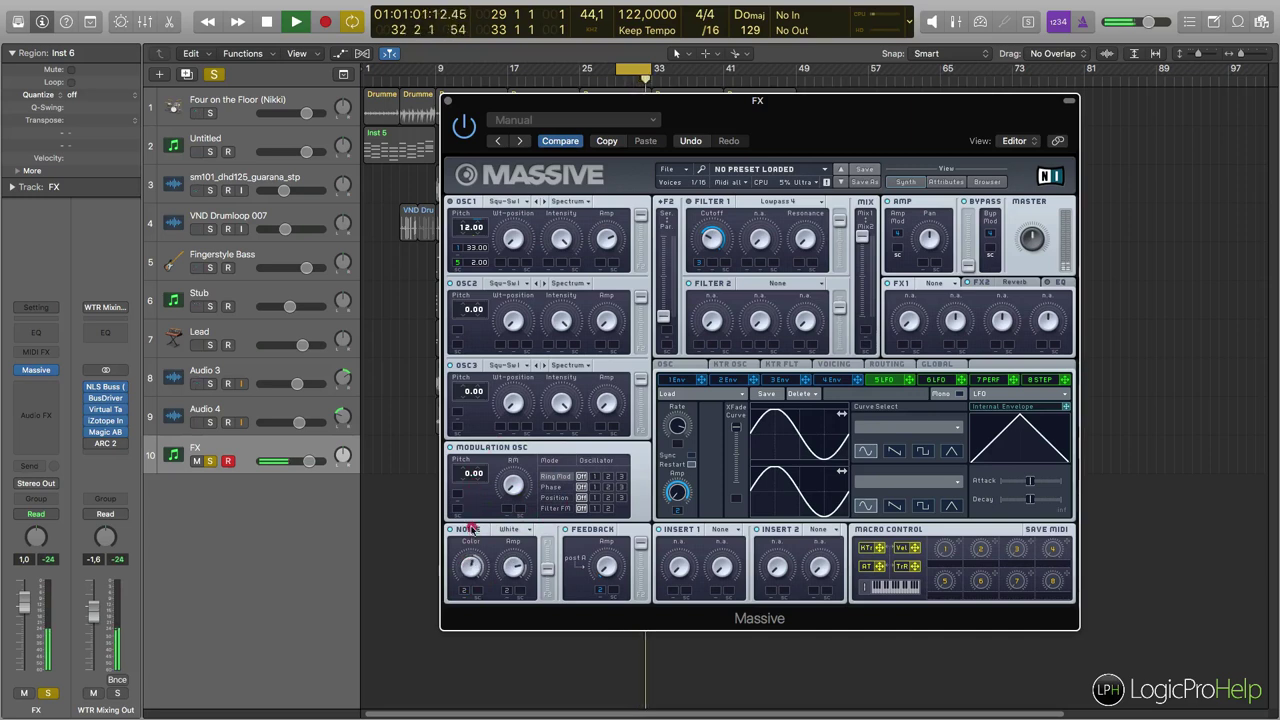
pyautogui.press('space')
# Step: Lower the Noise Color and Amp knobs and audition the darker, quieter noise in the loop
pyautogui.moveTo(471, 556); pyautogui.dragTo(511, 582)
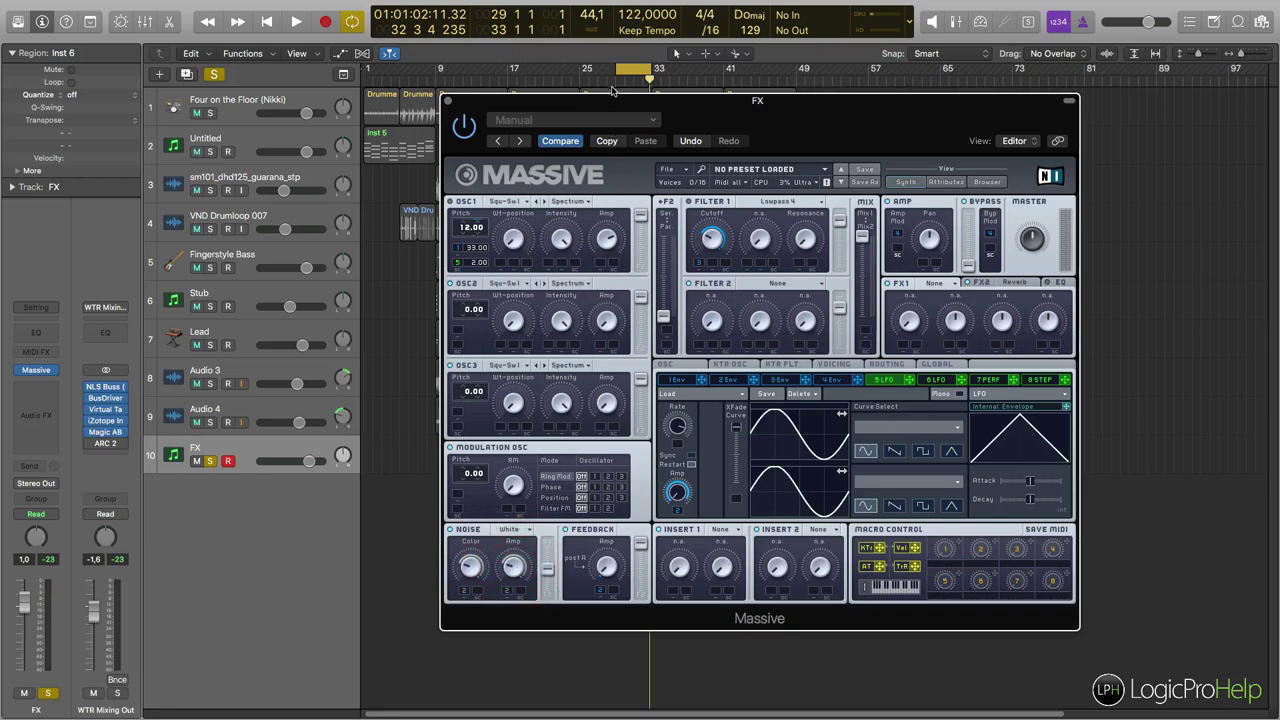
pyautogui.press('space')
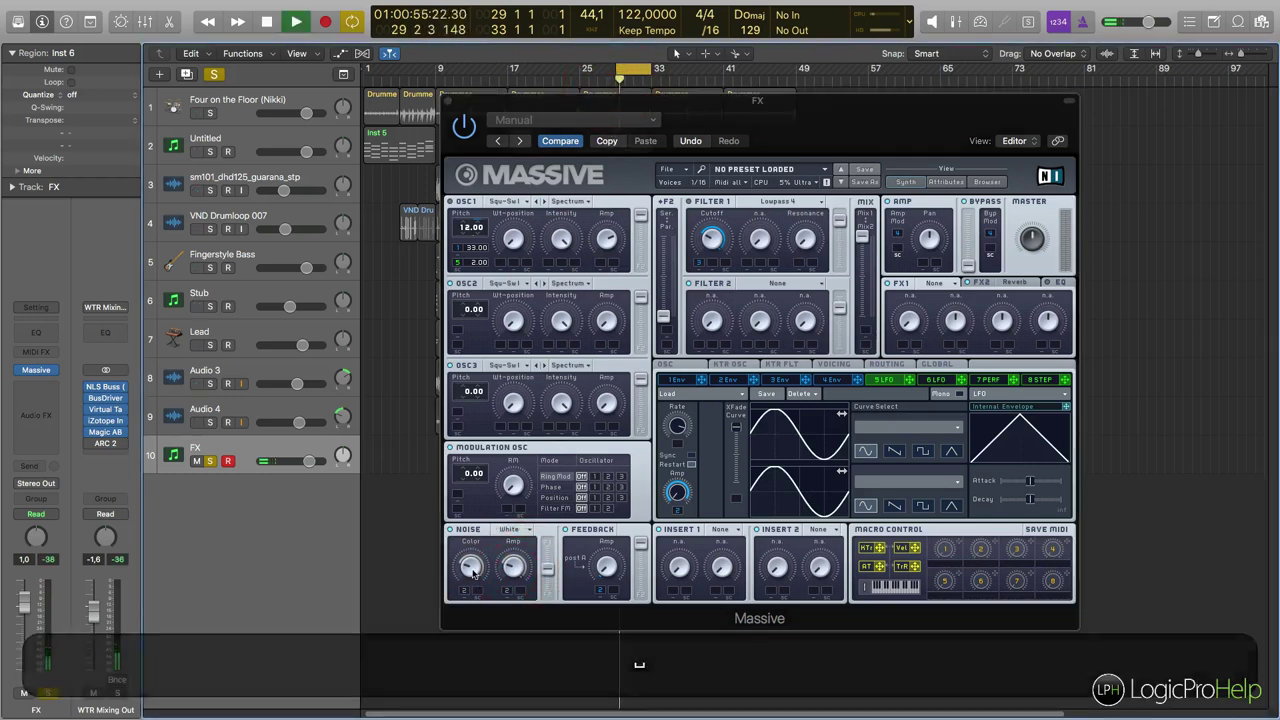
pyautogui.click(471, 568)
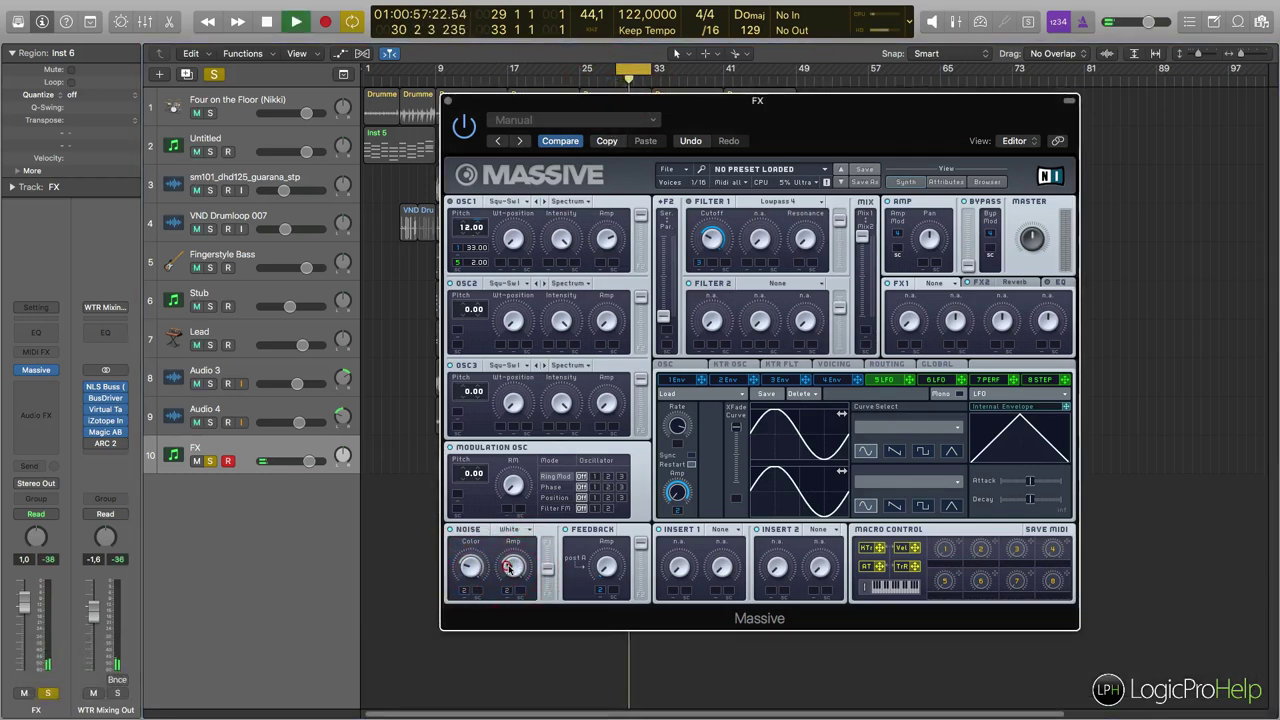
pyautogui.press('space')
# Step: Route the noise fully to Filter 1 with the Noise section's routing fader and audition the loop
pyautogui.moveTo(550, 570); pyautogui.dragTo(557, 503)
pyautogui.press('space')
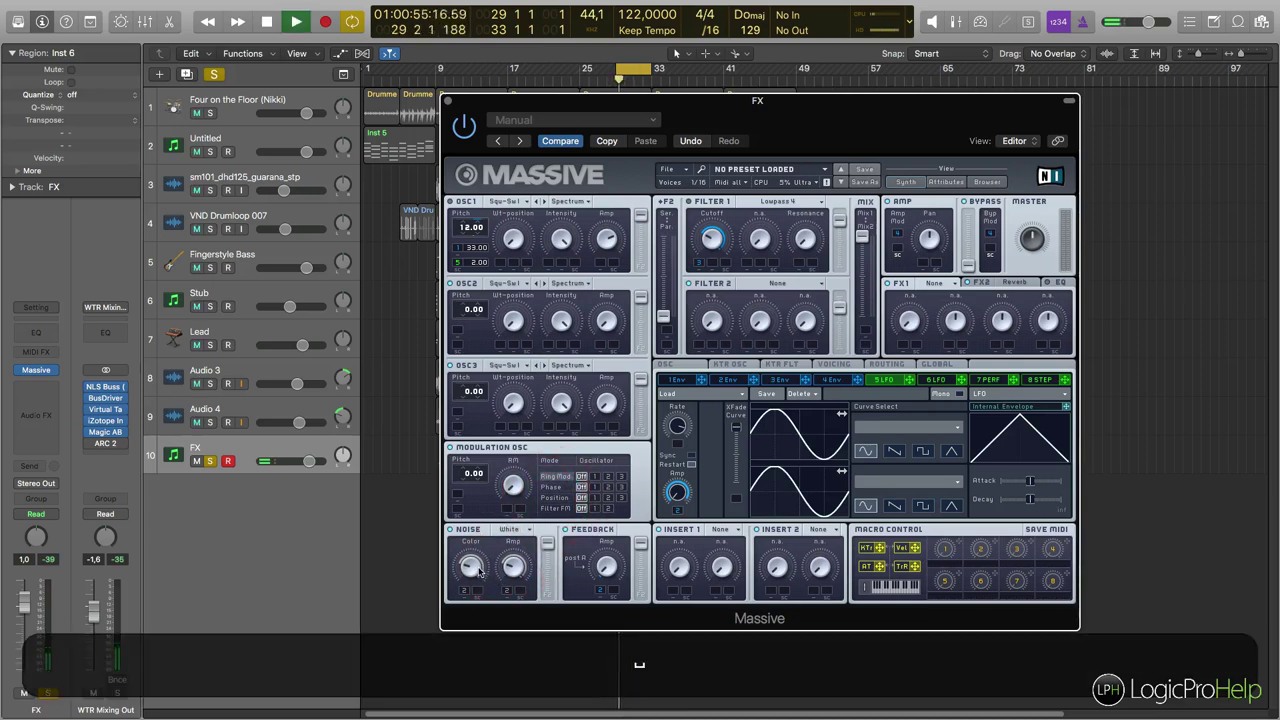
pyautogui.press('space')
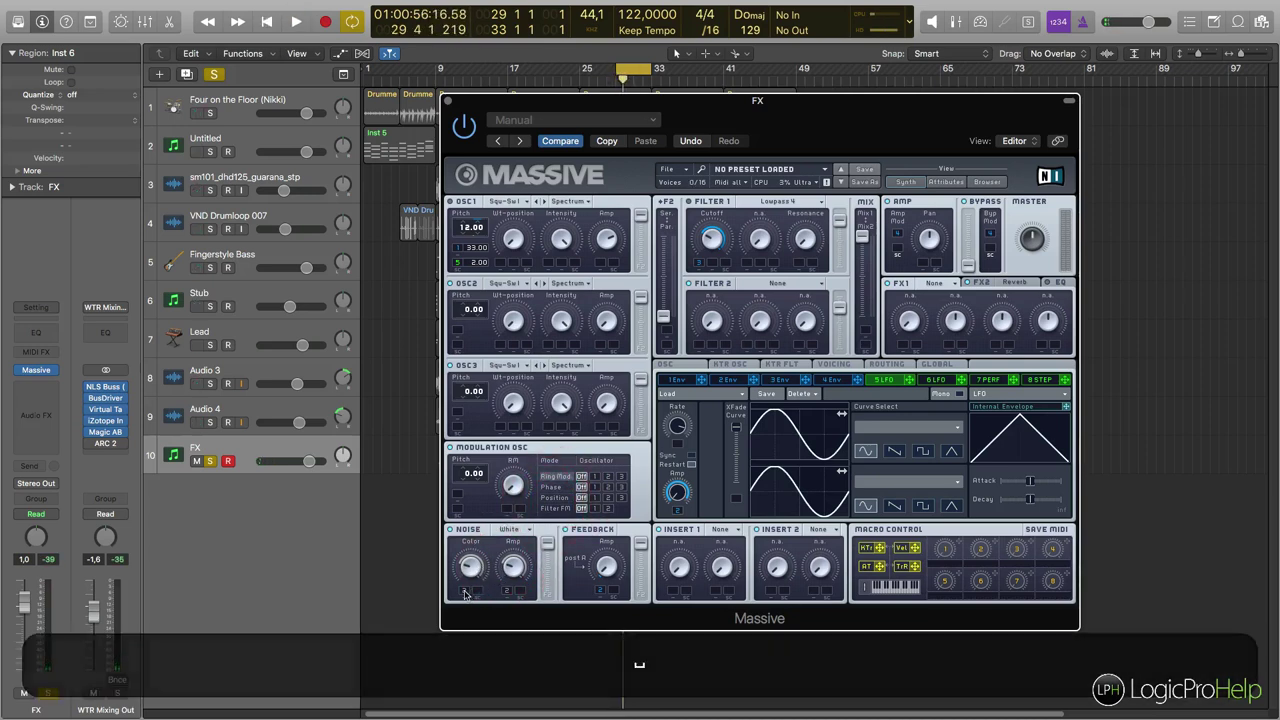
# Step: Unmute the modulation slots of the Color and Amp knobs in Massive's Noise section
pyautogui.rightClick(465, 594)
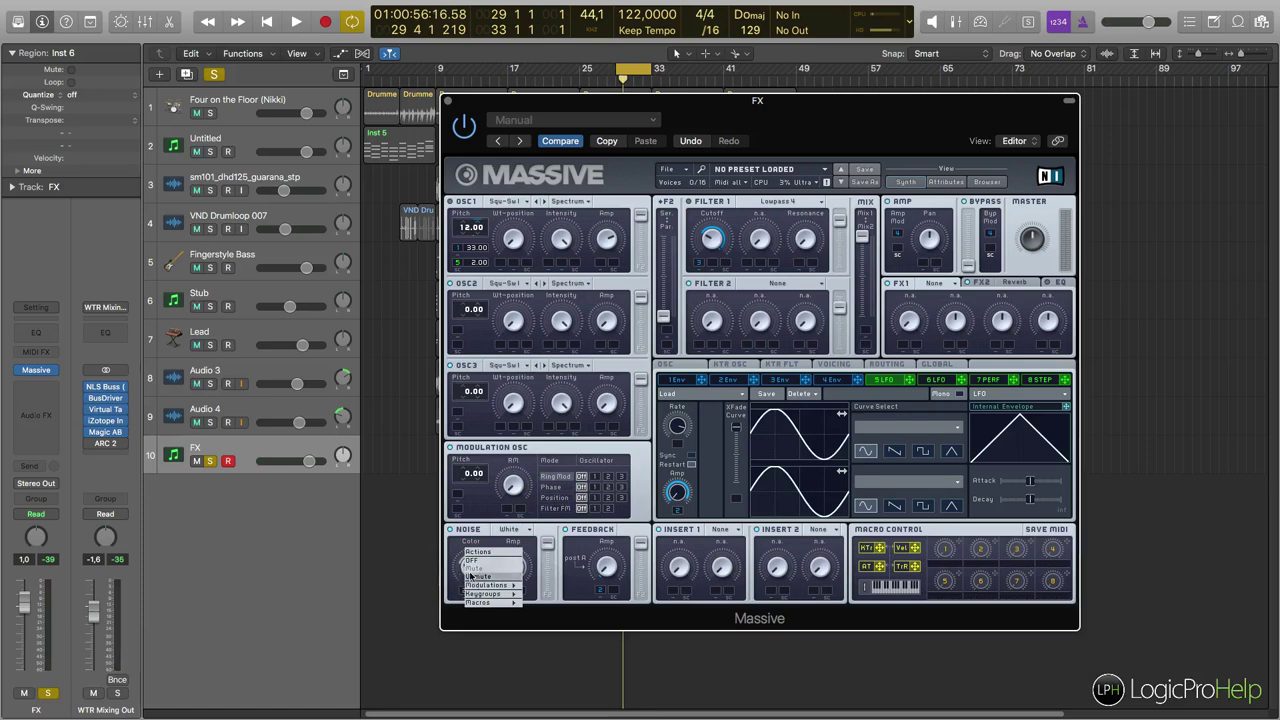
pyautogui.click(471, 577)
pyautogui.rightClick(500, 571)
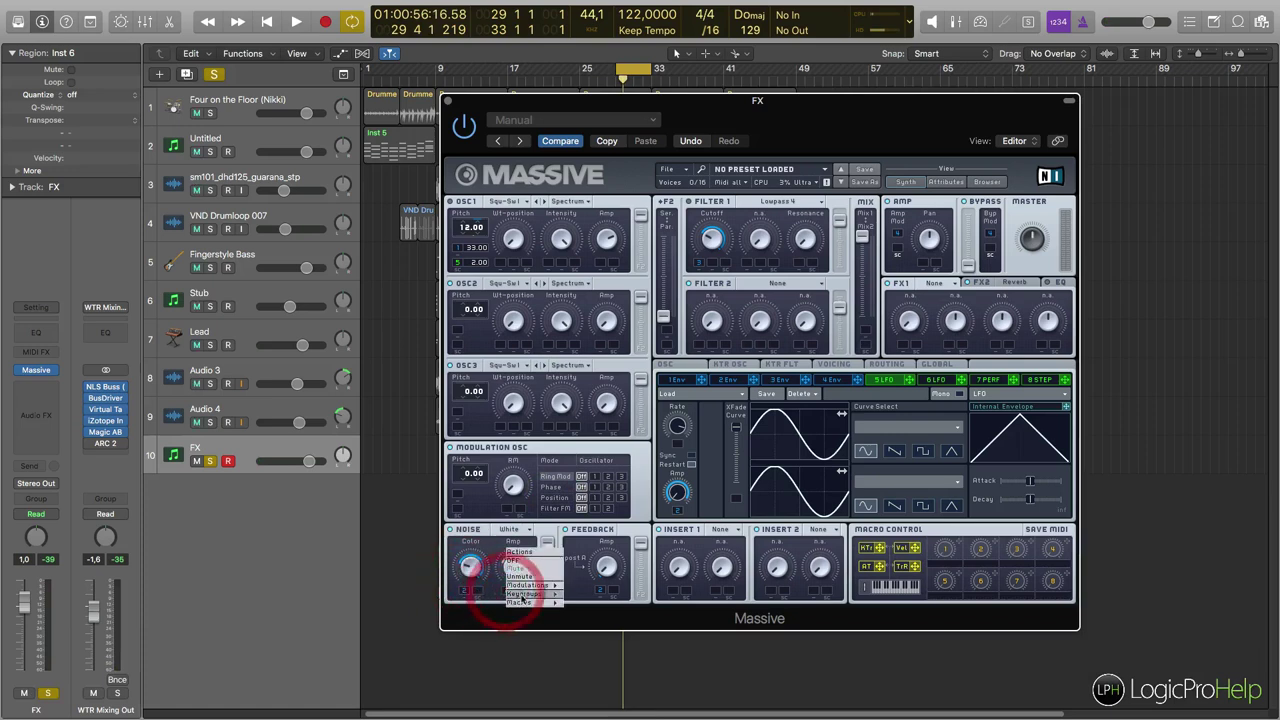
pyautogui.click(520, 580)
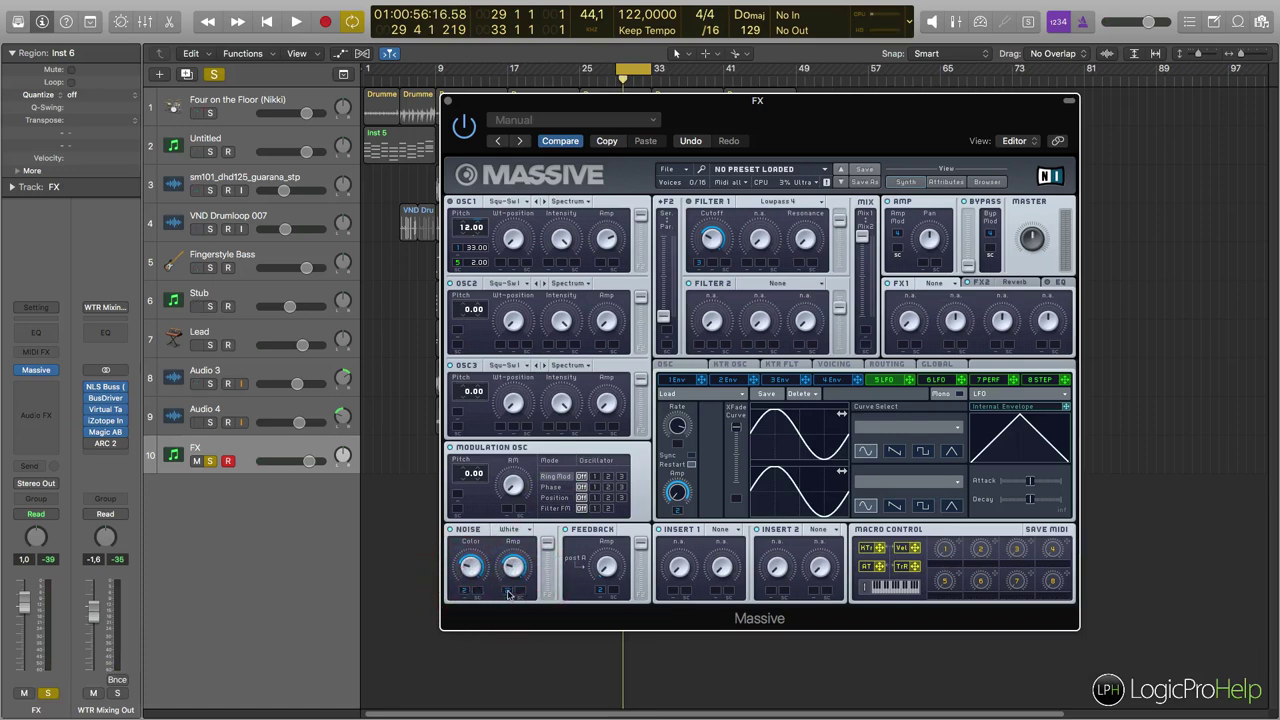
# Step: Display Envelope 2, the source modulating the Noise Color and Amp, and audition the rising noise in the loop
pyautogui.click(738, 381)
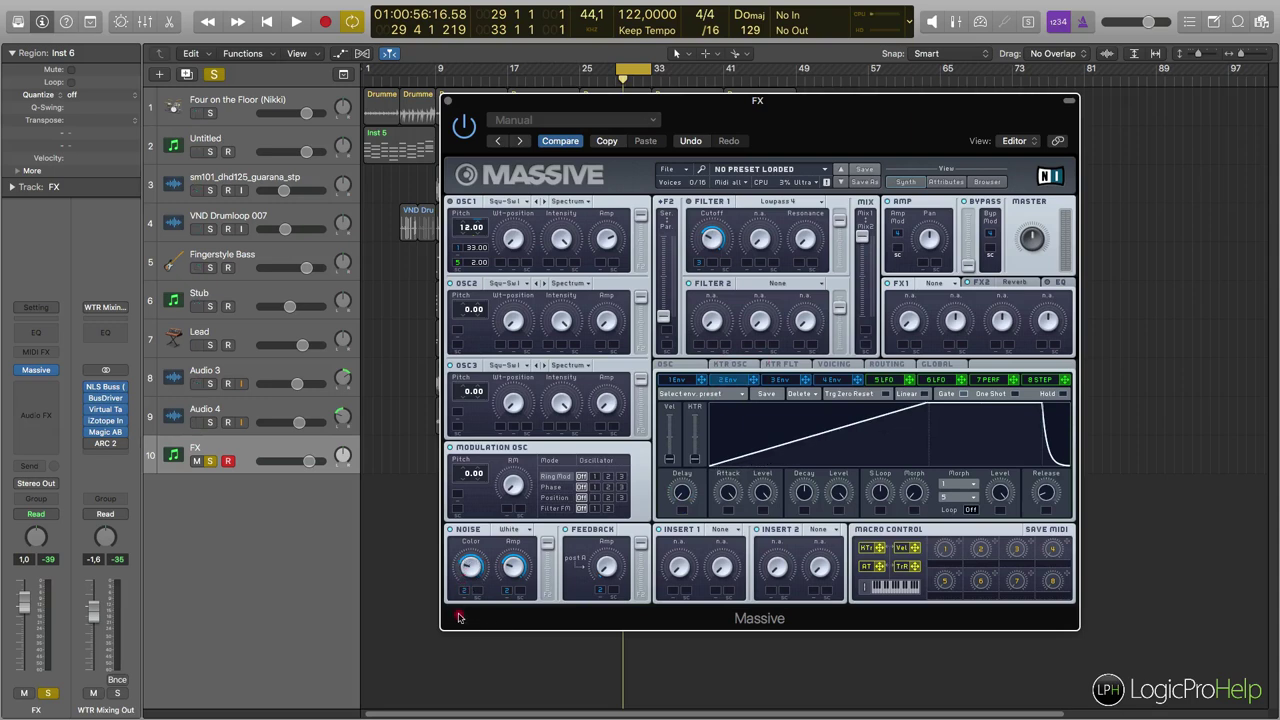
pyautogui.click(458, 578)
pyautogui.press('space')
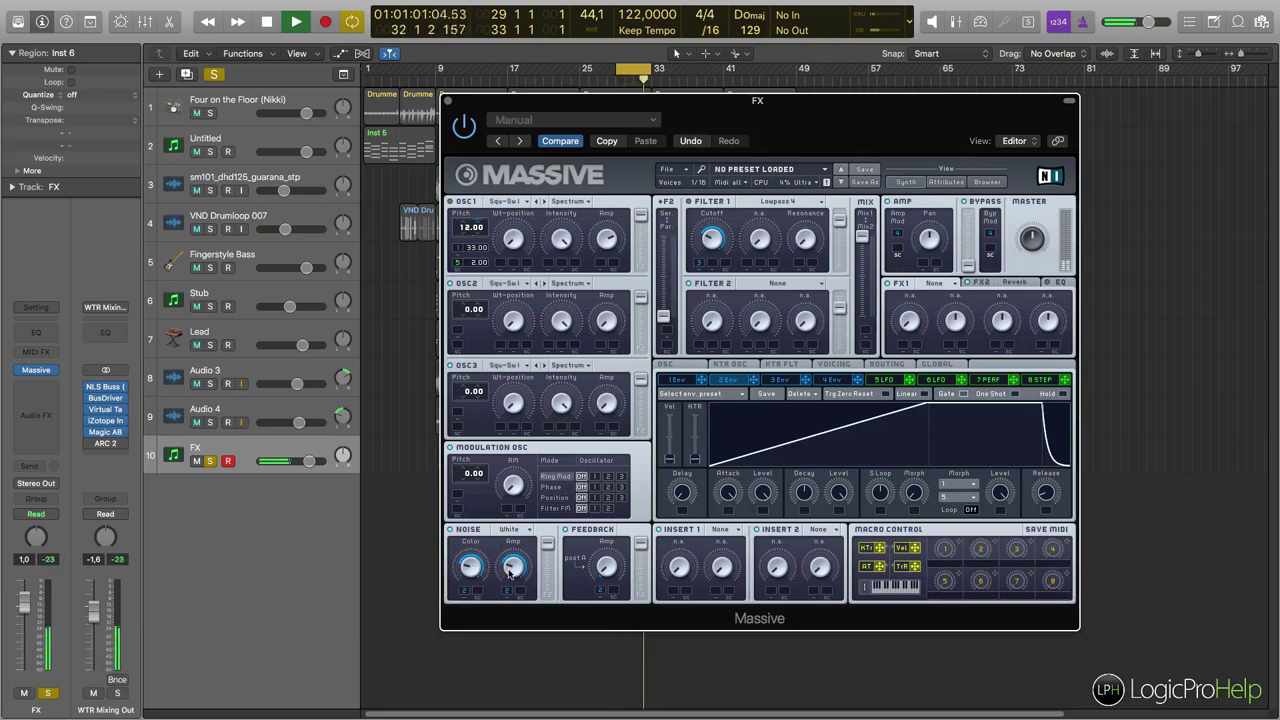
pyautogui.press('space')
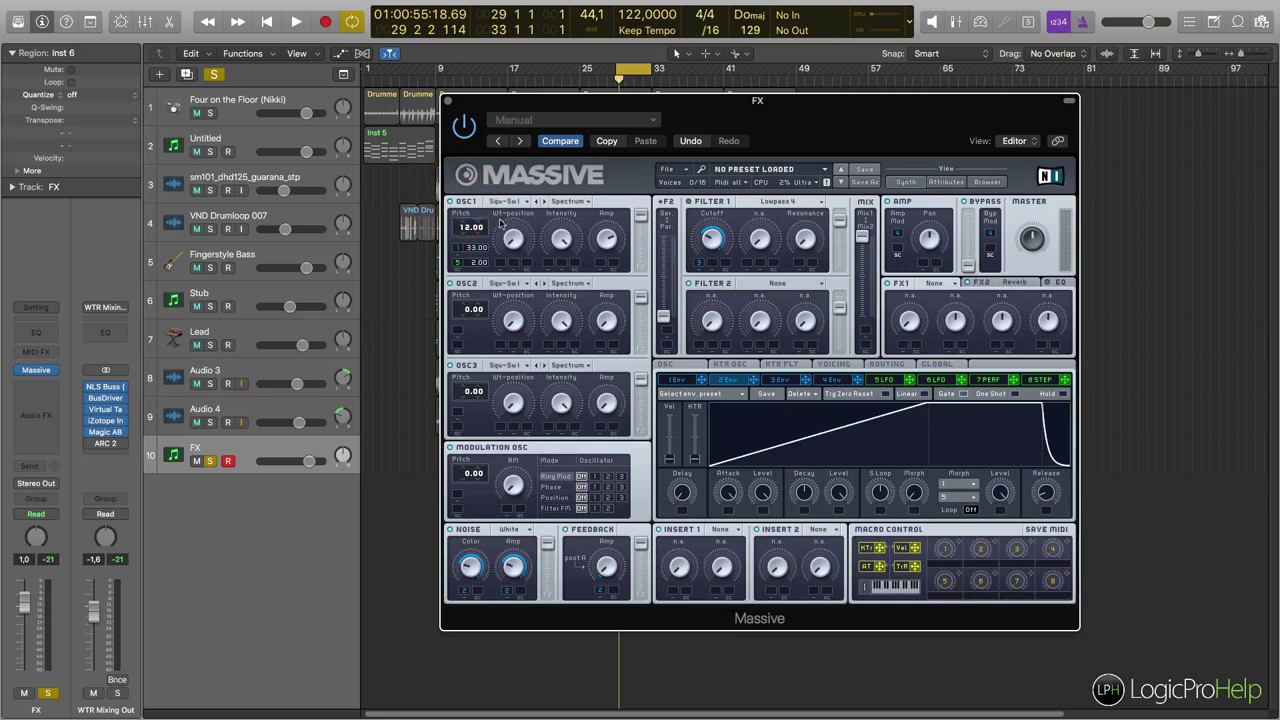
# Step: Examine Envelope 1, the source modulating OSC1's pitch, against Envelope 2 and audition the loop
pyautogui.click(510, 242)
pyautogui.click(678, 380)
pyautogui.click(677, 380)
pyautogui.click(725, 381)
pyautogui.click(678, 380)
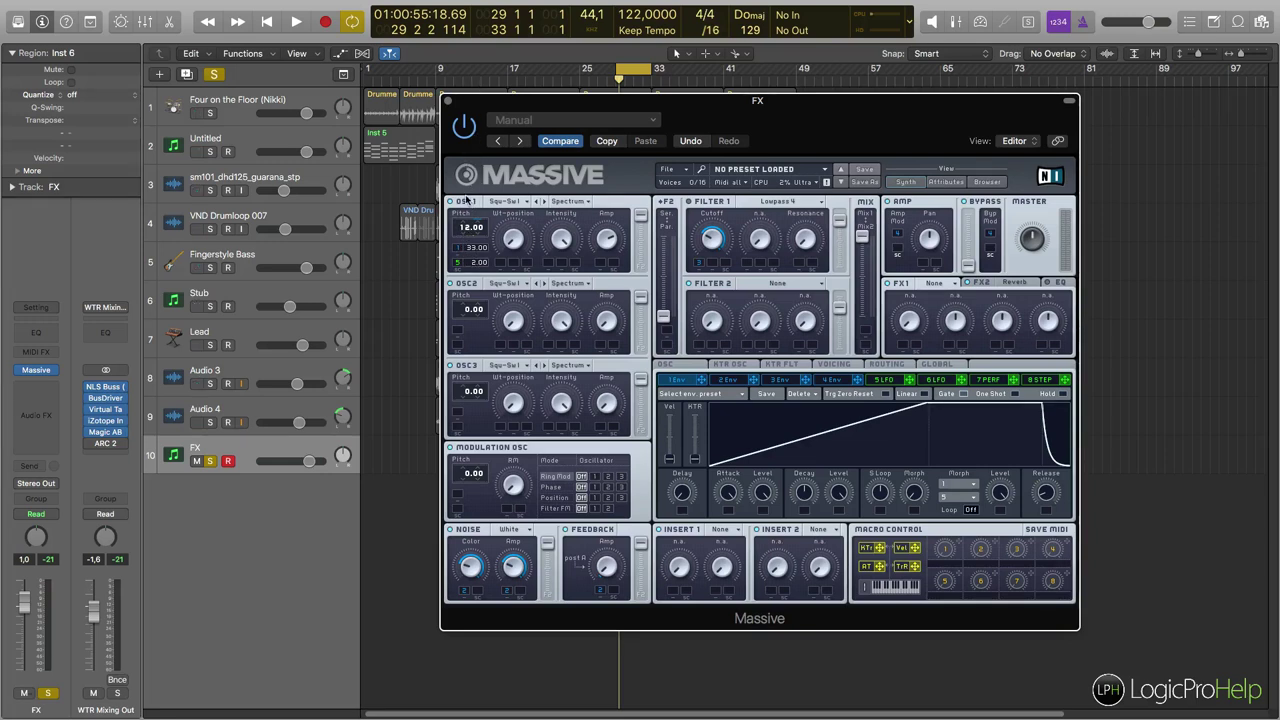
pyautogui.press('space')
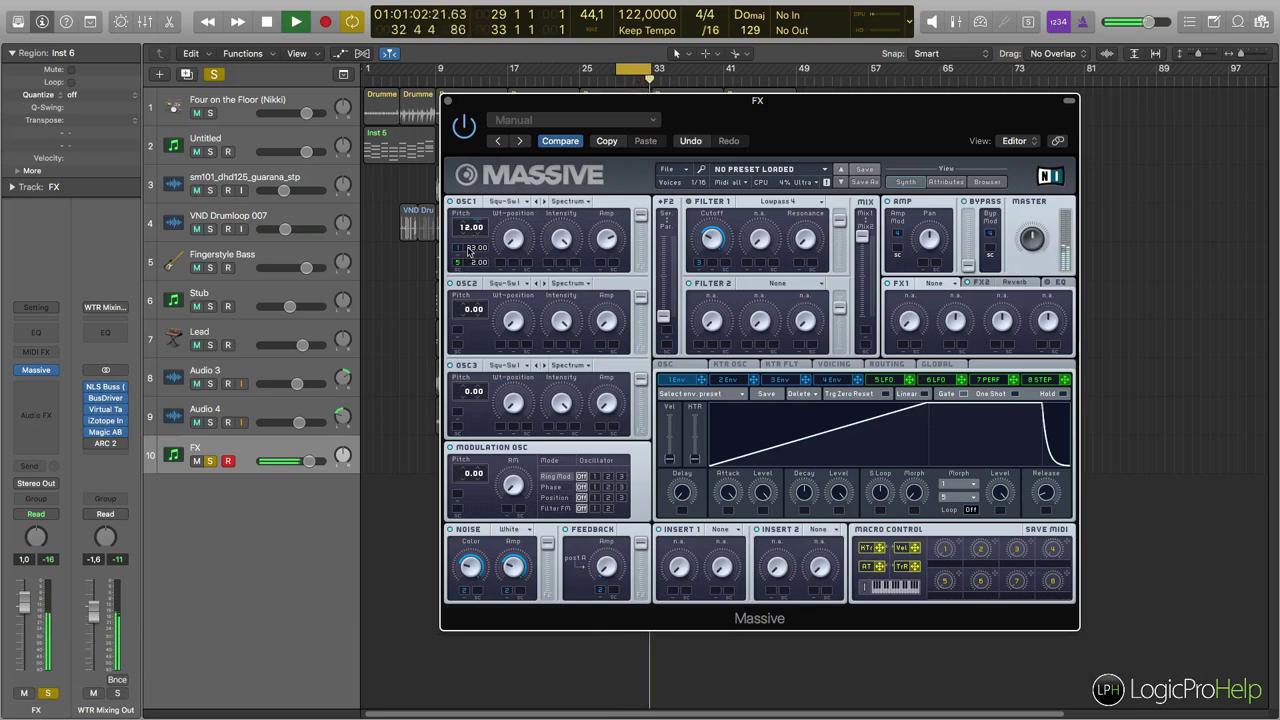
pyautogui.press('space')
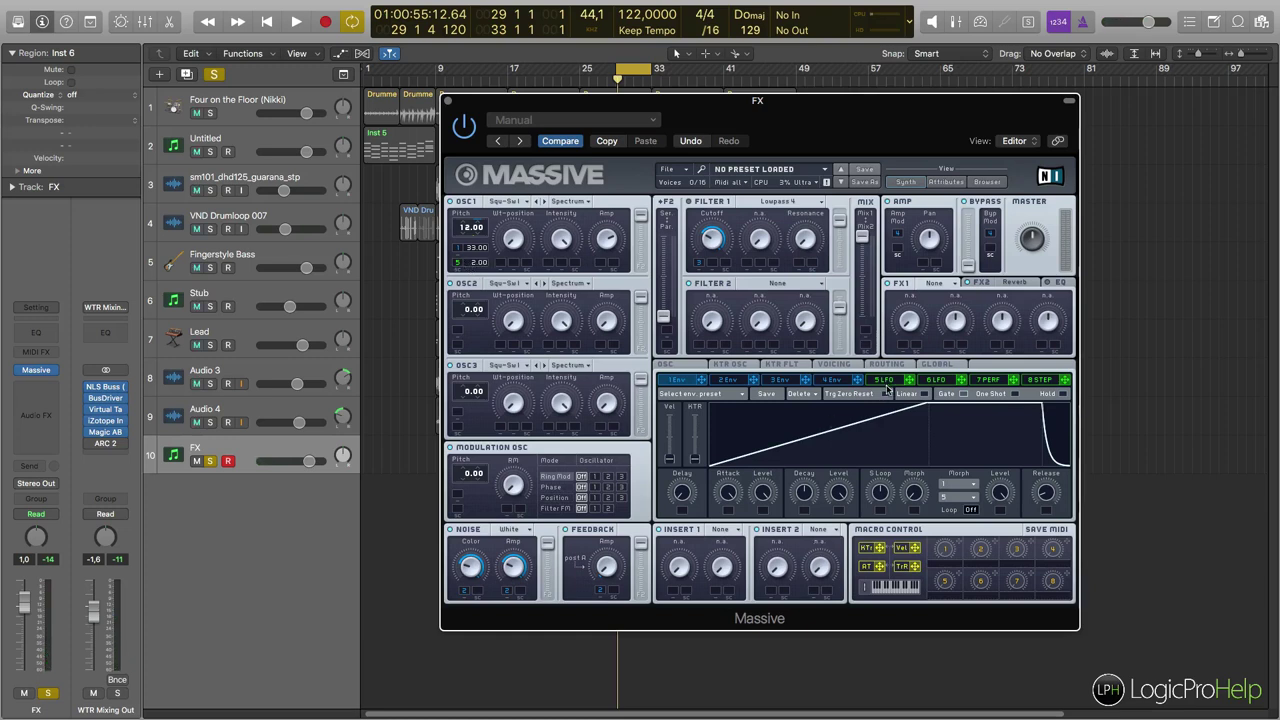
# Step: Compare LFO 5 with Envelope 2, which modulates its Amp, and audition the LFO's effect on OSC1's pitch in the loop
pyautogui.click(885, 380)
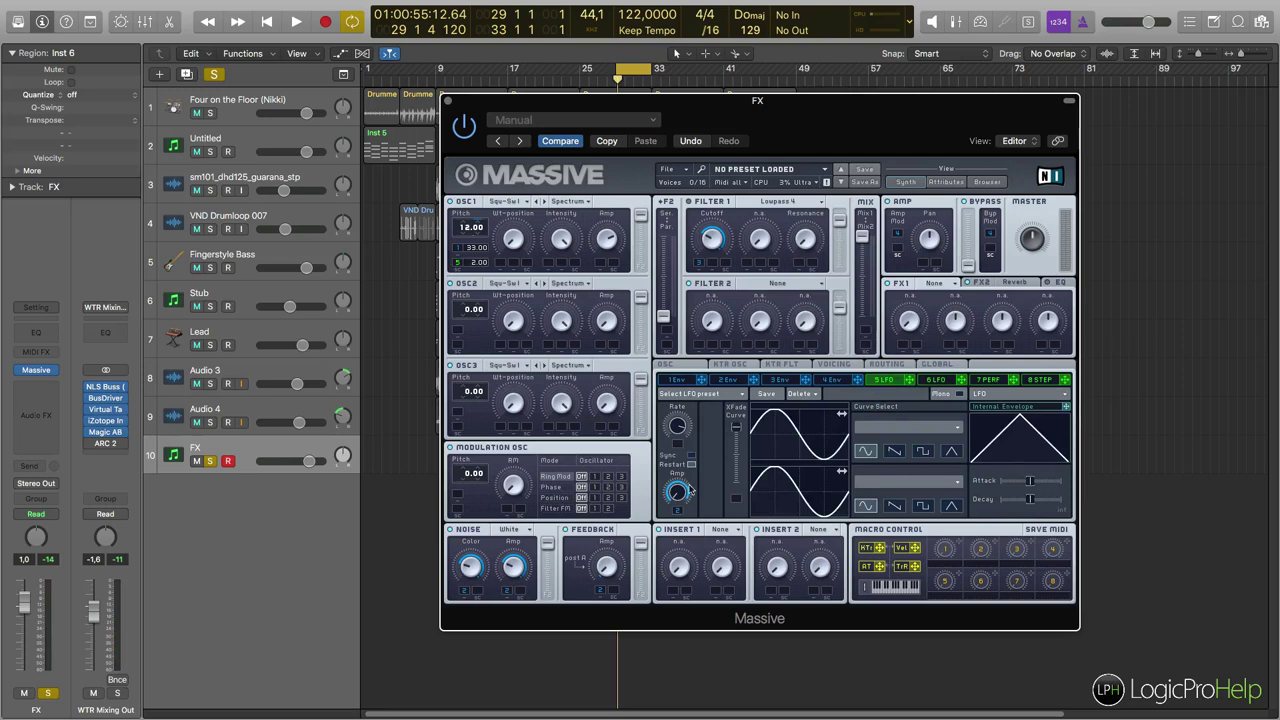
pyautogui.click(738, 381)
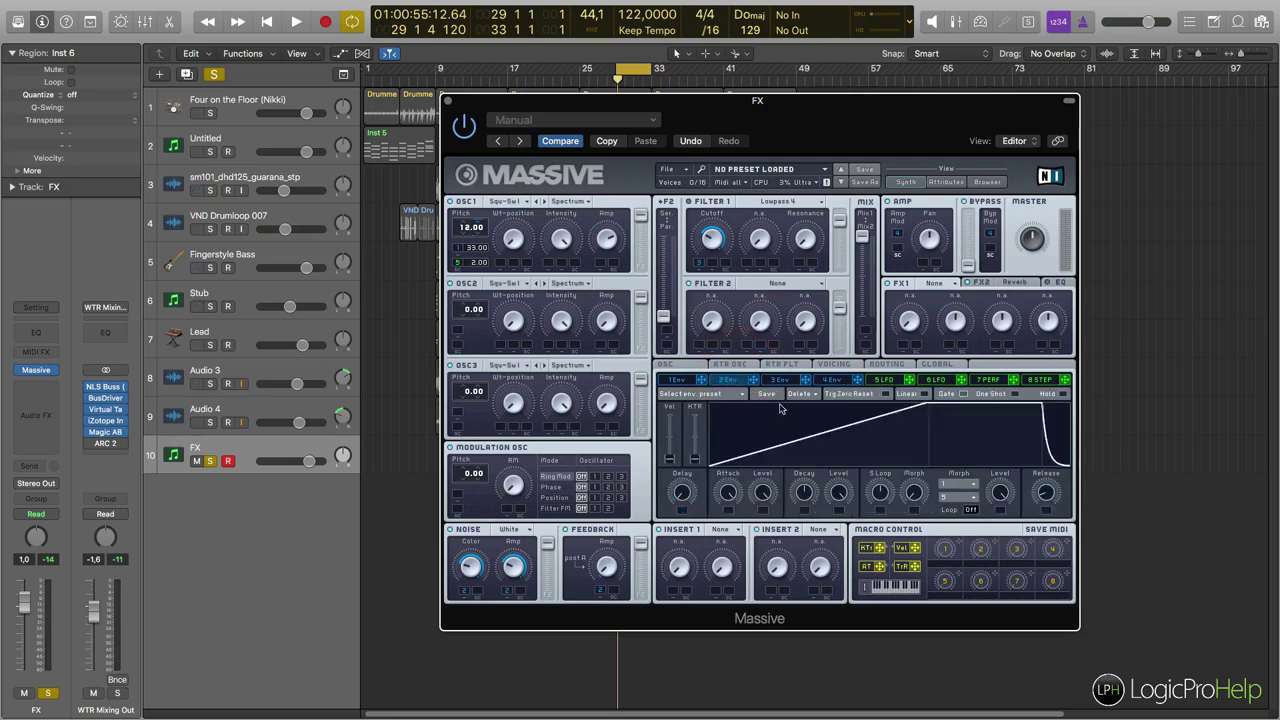
pyautogui.click(893, 383)
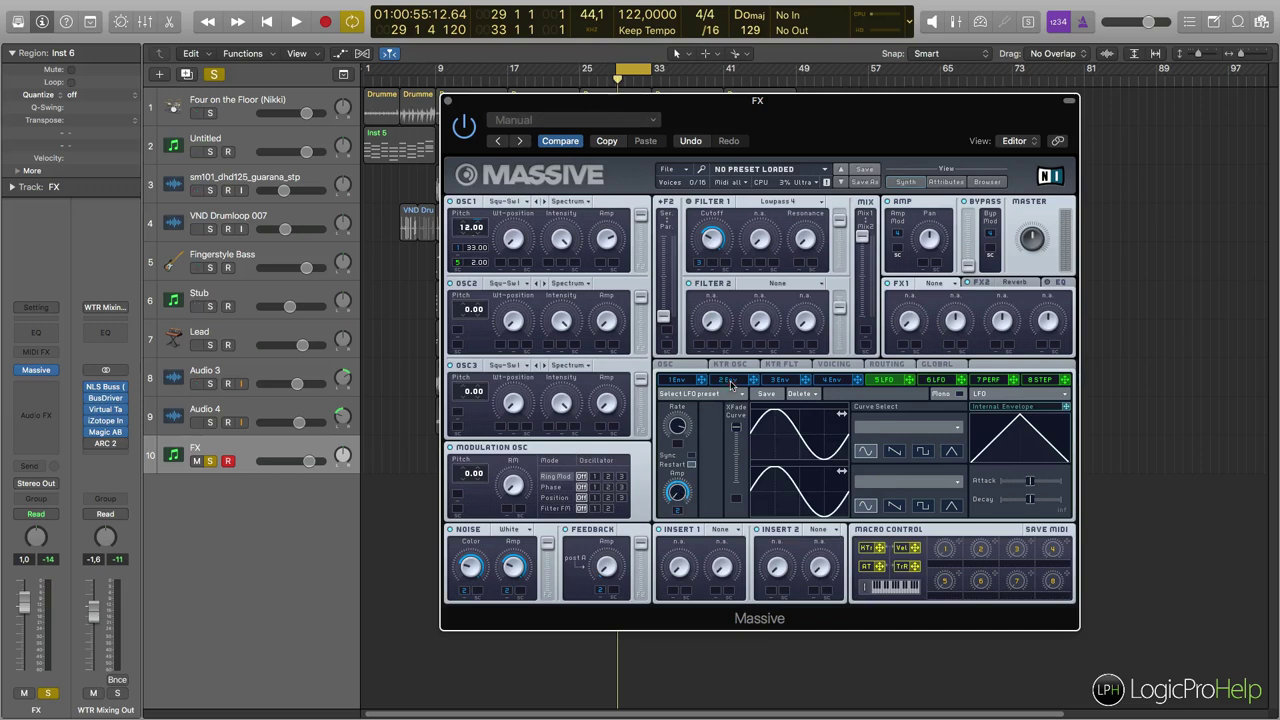
pyautogui.click(728, 381)
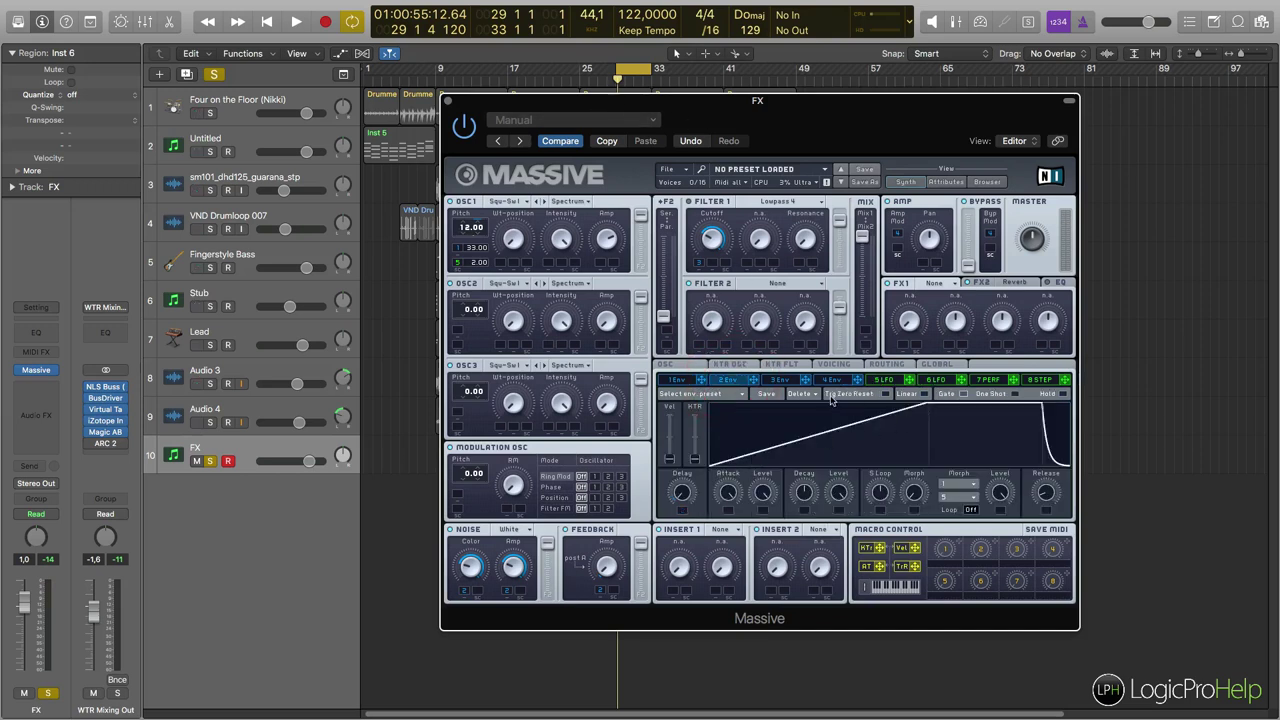
pyautogui.click(883, 380)
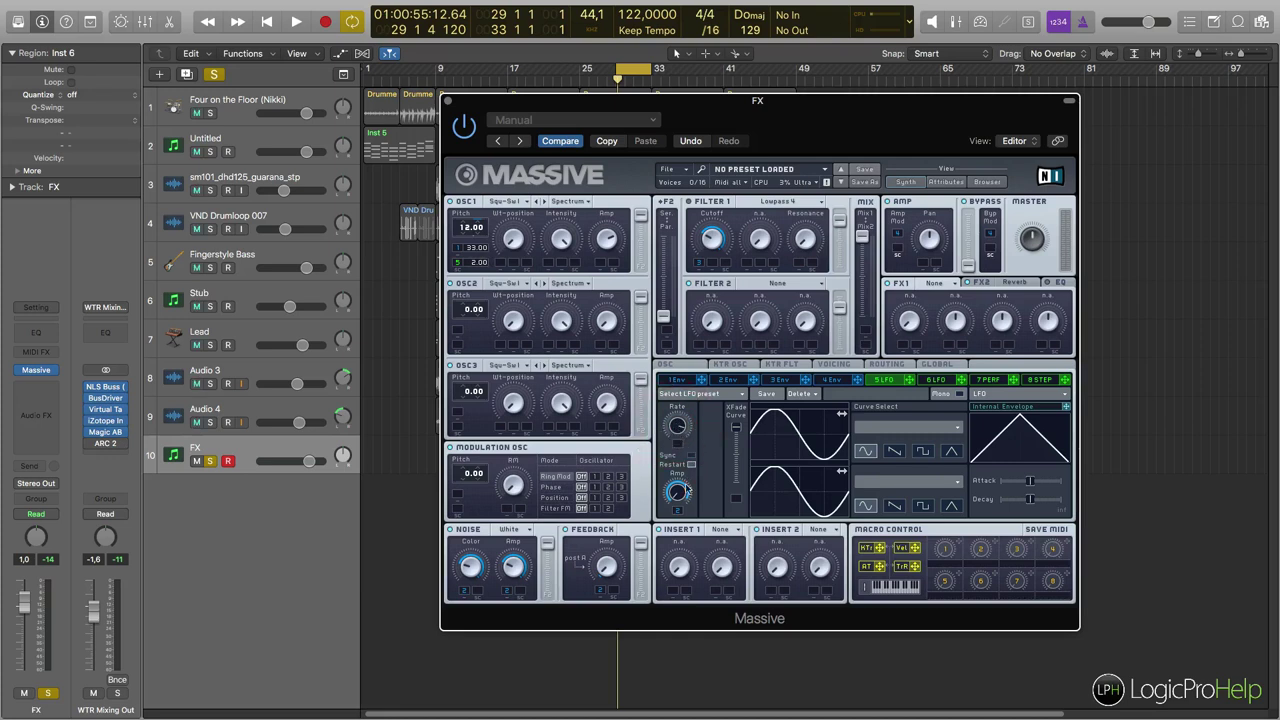
pyautogui.press('space')
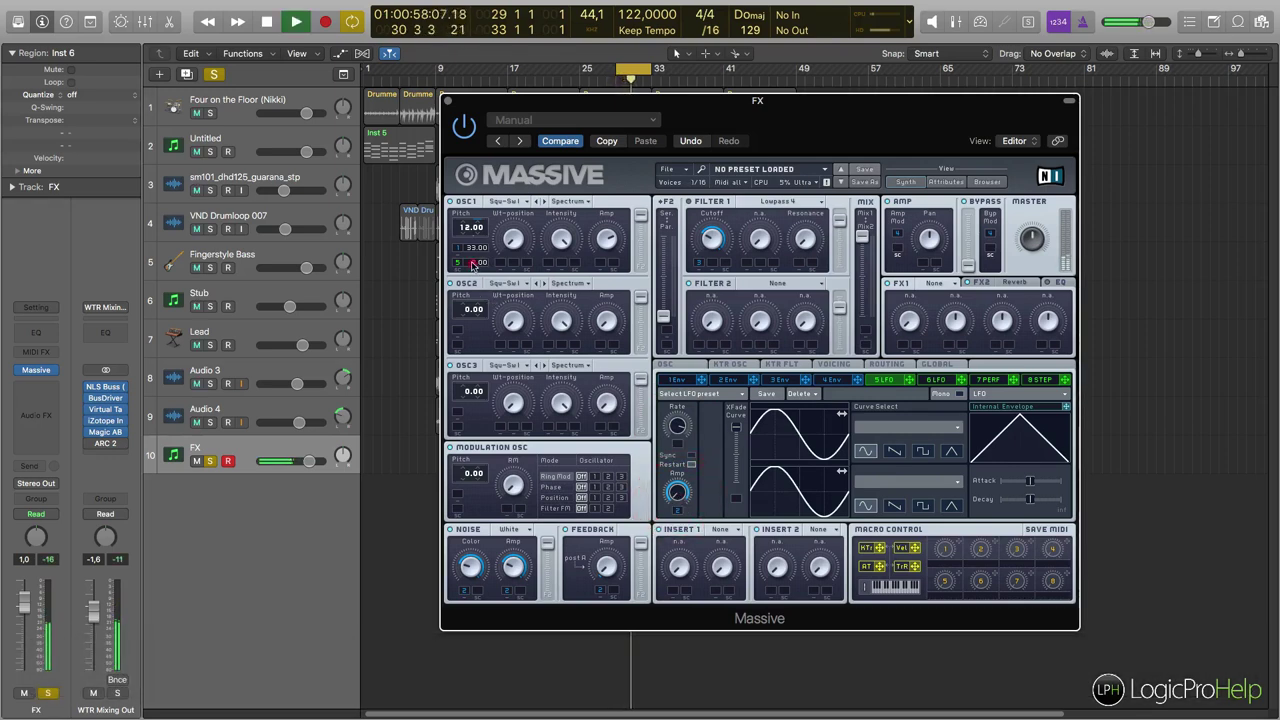
pyautogui.click(680, 424)
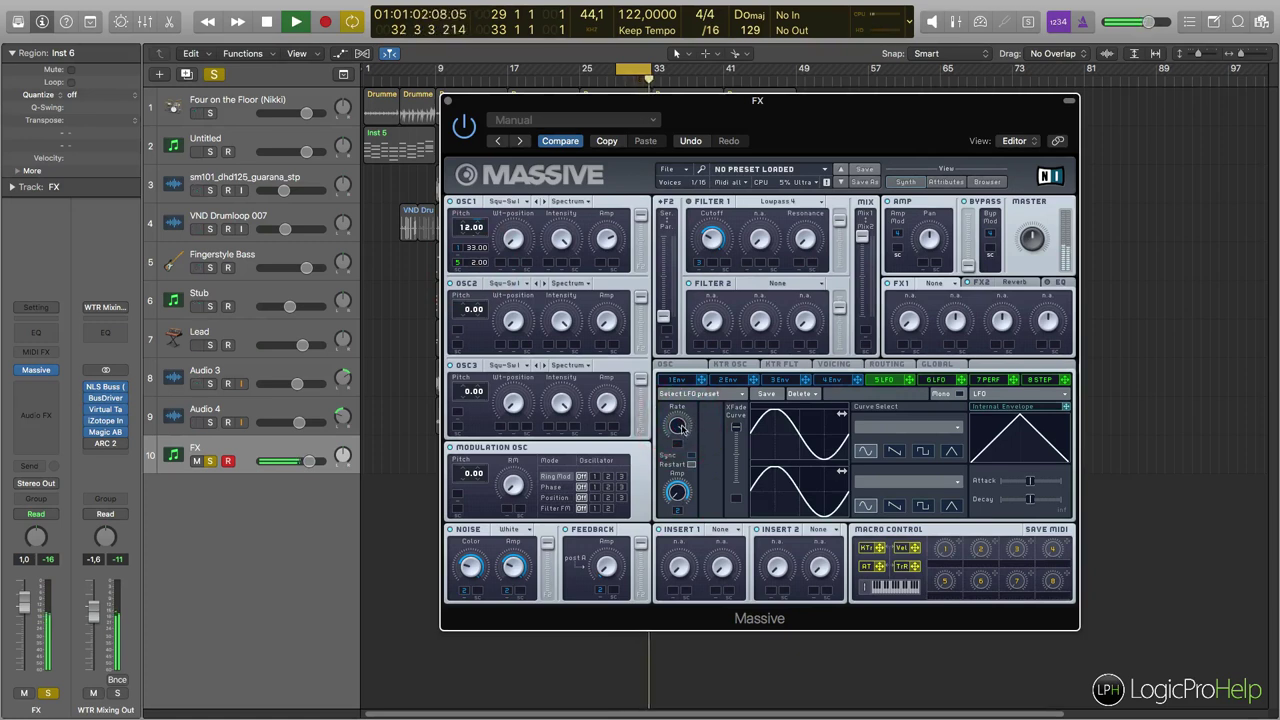
pyautogui.press('space')
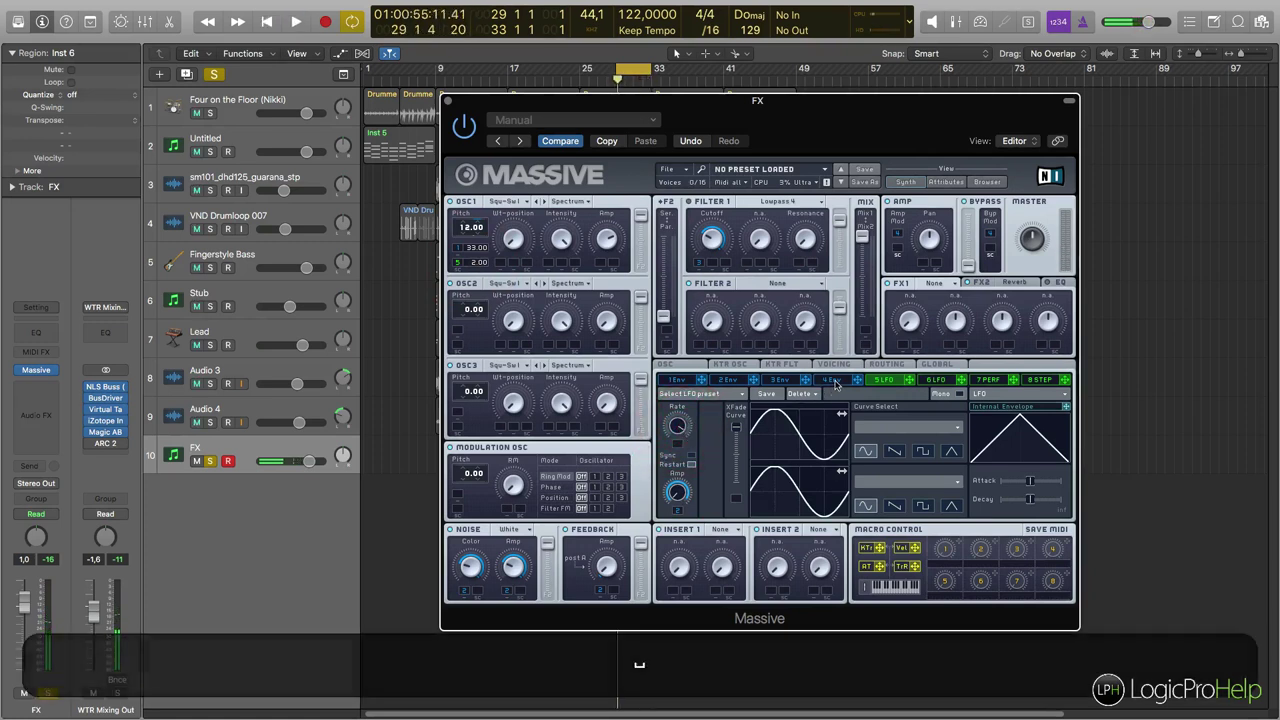
# Step: Examine the shapes of Envelopes 1 to 4 and LFO 5 as modulation sources for the patch
pyautogui.click(833, 381)
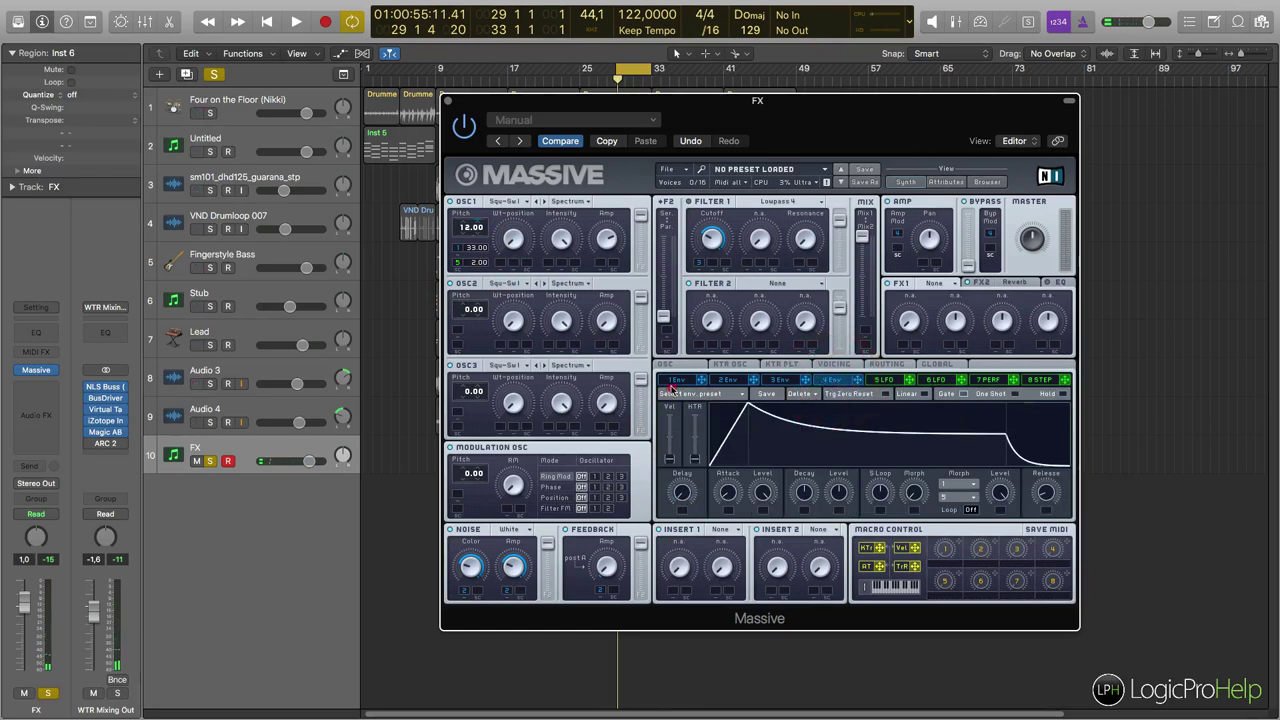
pyautogui.click(676, 381)
pyautogui.click(737, 381)
pyautogui.click(772, 381)
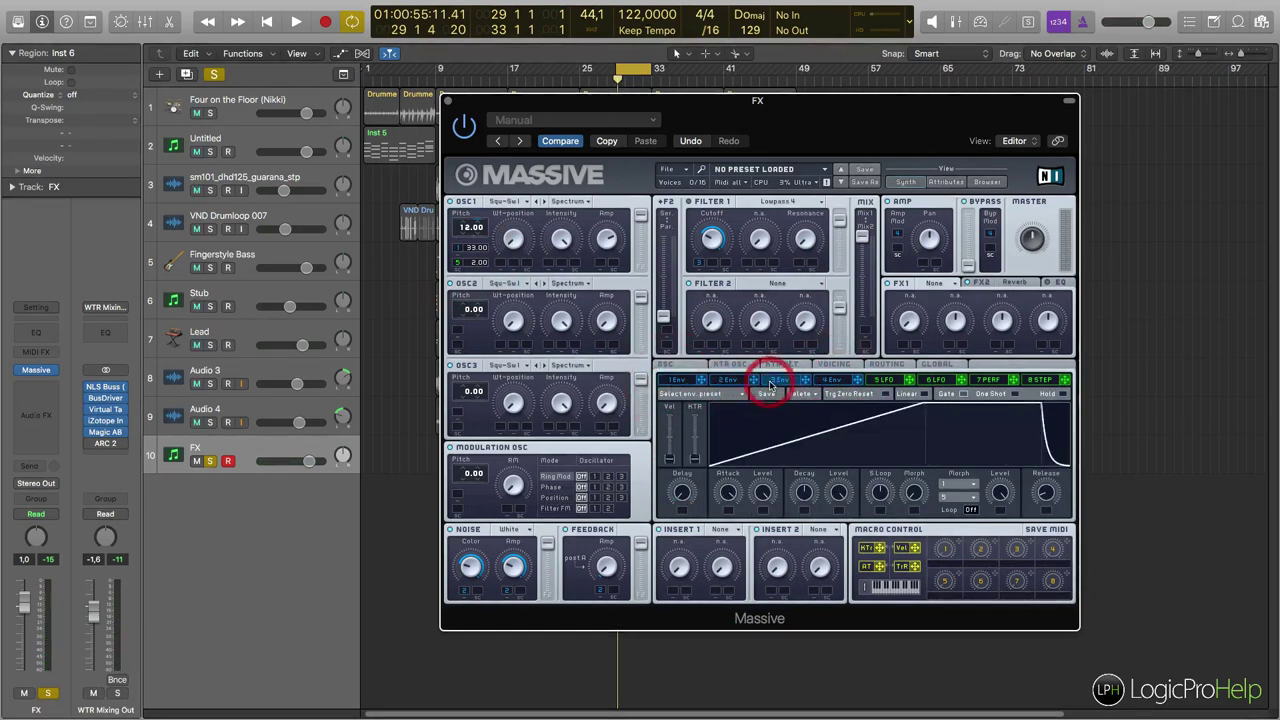
pyautogui.click(730, 381)
pyautogui.click(778, 381)
pyautogui.click(730, 381)
pyautogui.click(778, 381)
pyautogui.click(833, 381)
pyautogui.click(886, 382)
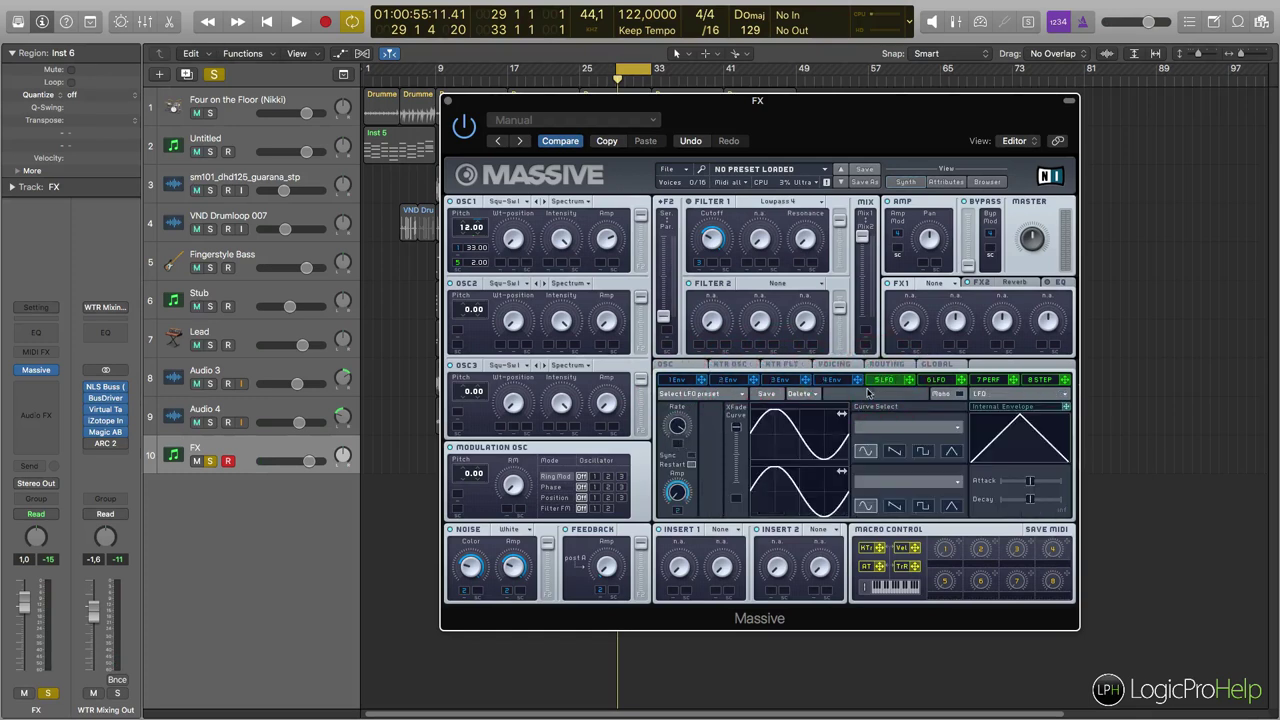
pyautogui.click(728, 382)
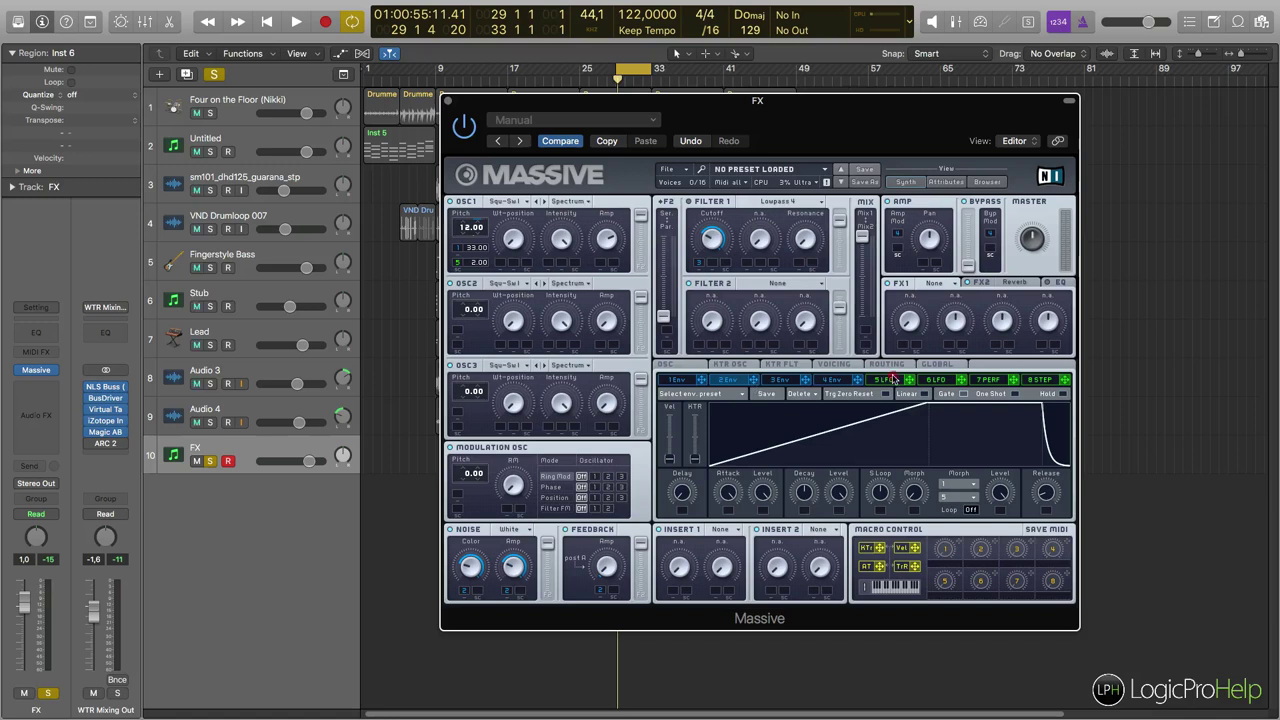
# Step: Assign Envelope 2 as the modulator of LFO 5's Rate and audition the result in the loop
pyautogui.click(890, 381)
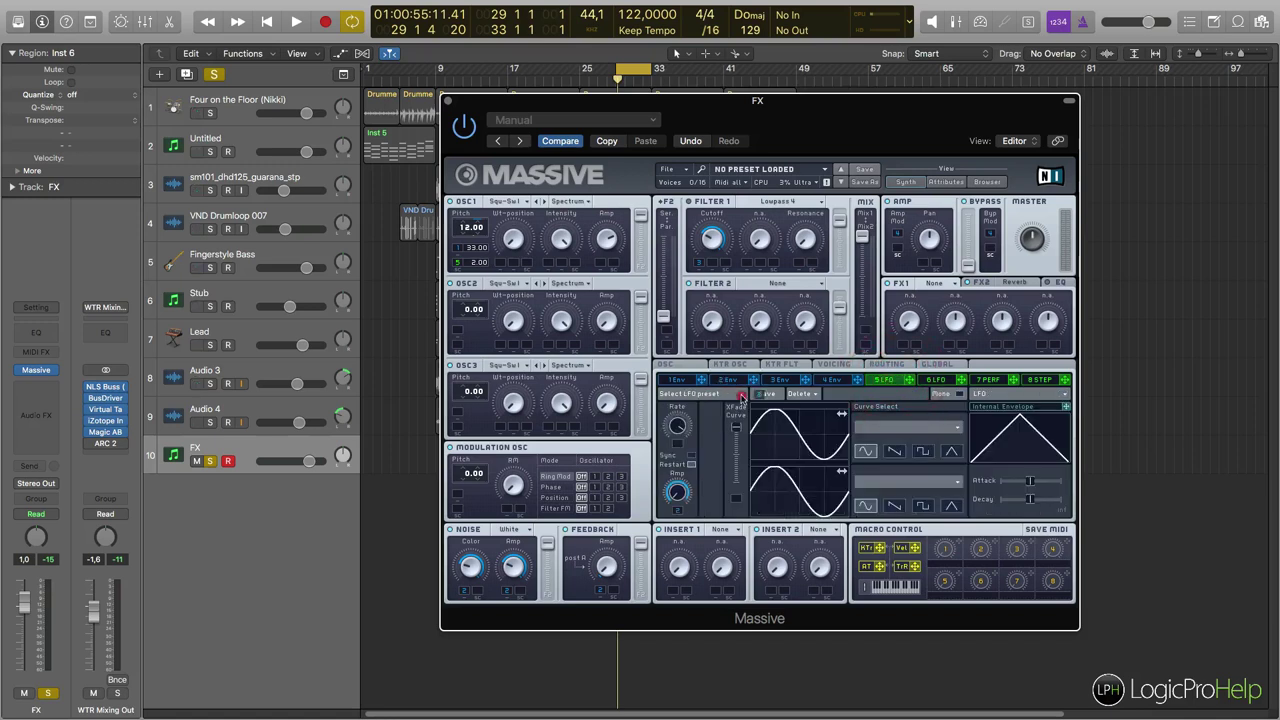
pyautogui.moveTo(680, 435); pyautogui.dragTo(677, 446)
pyautogui.press('space')
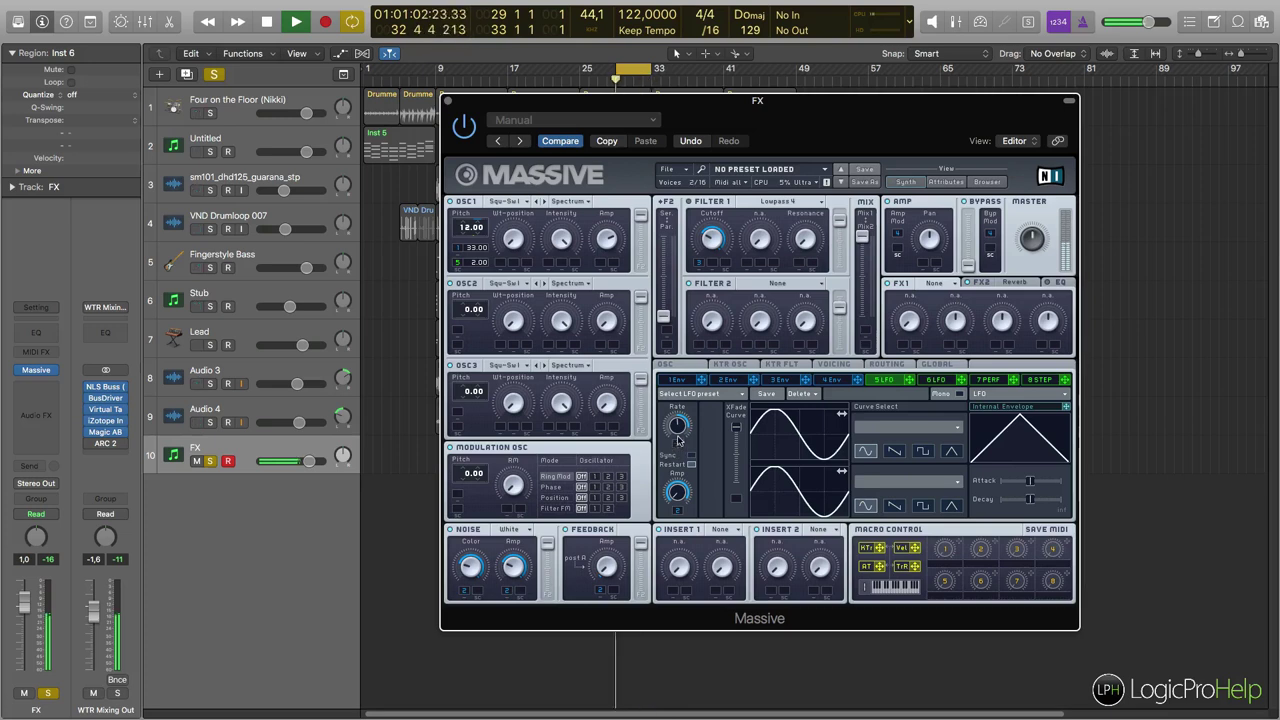
pyautogui.press('space')
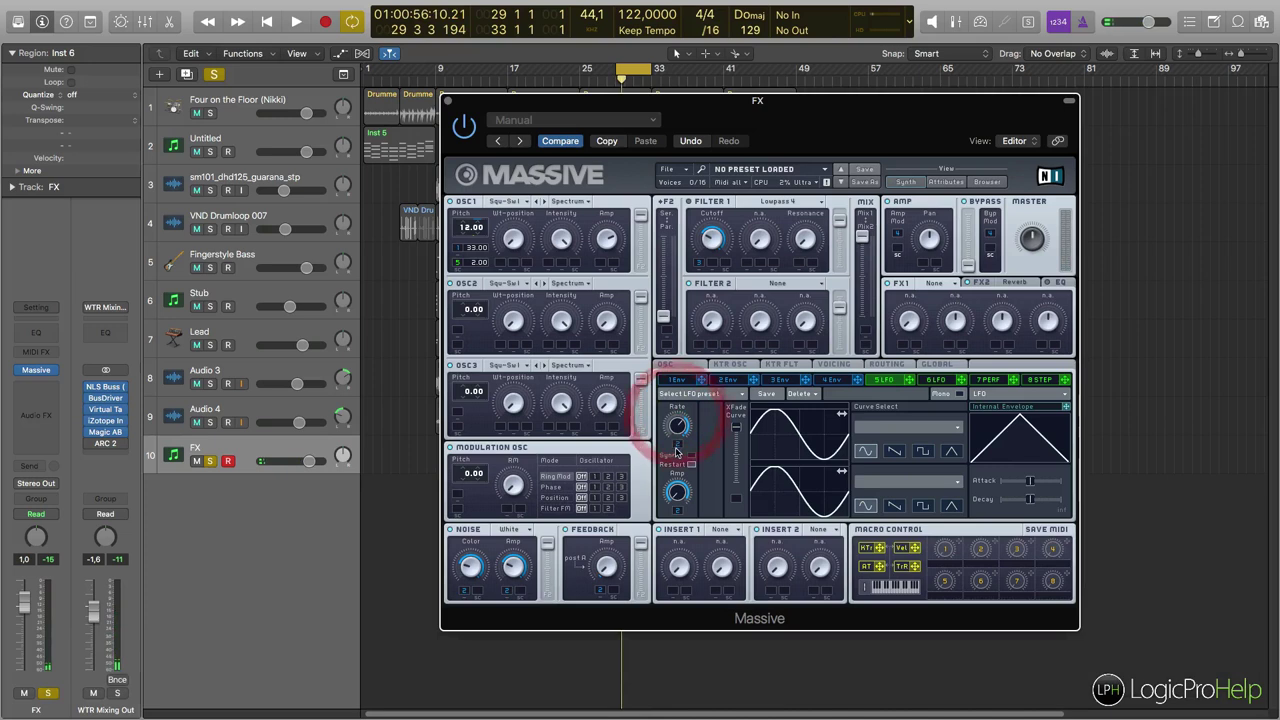
pyautogui.press('space')
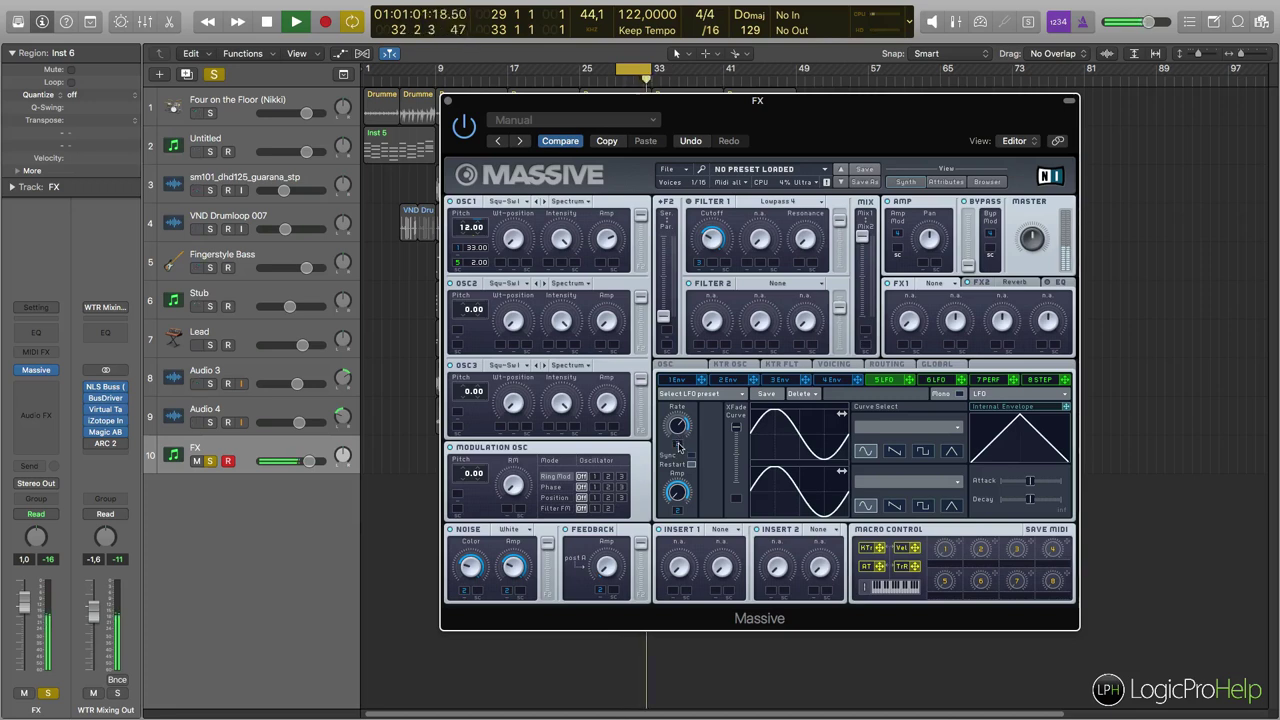
pyautogui.press('space')
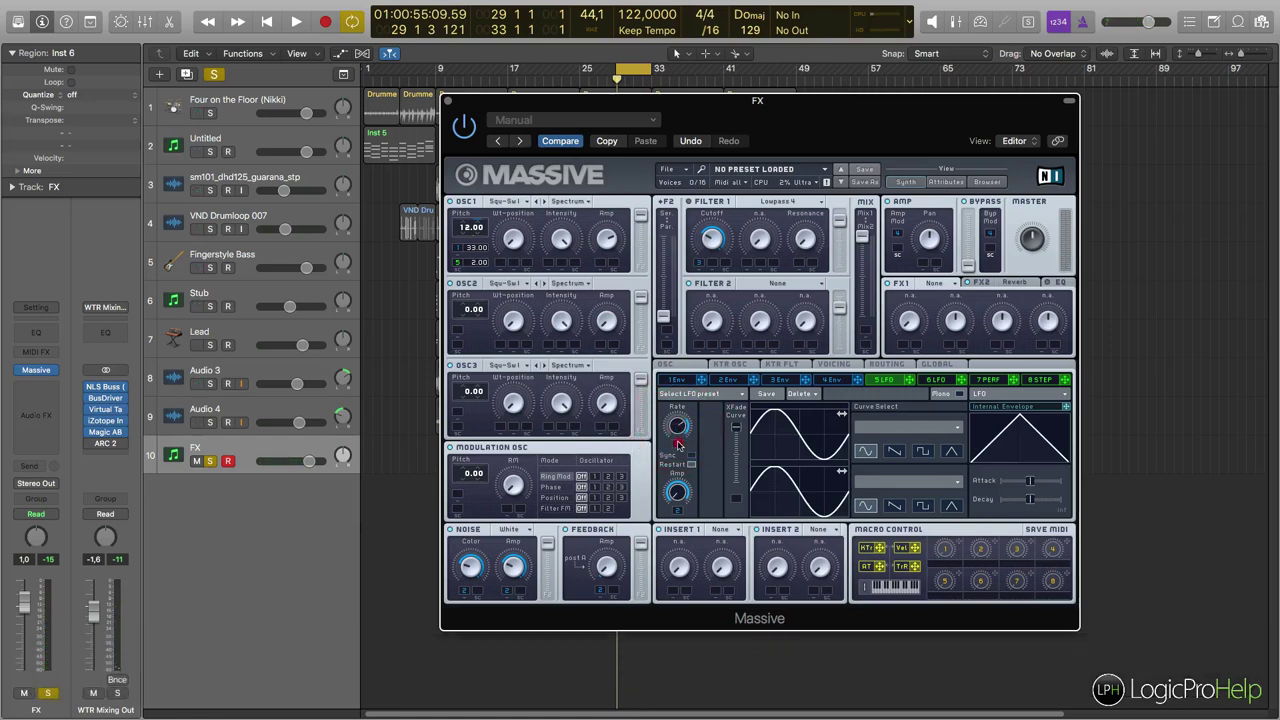
# Step: Set the LFO 5 modulation amount on OSC1's pitch to 3.00 and adjust LFO 5's Rate while the loop plays
pyautogui.click(676, 429)
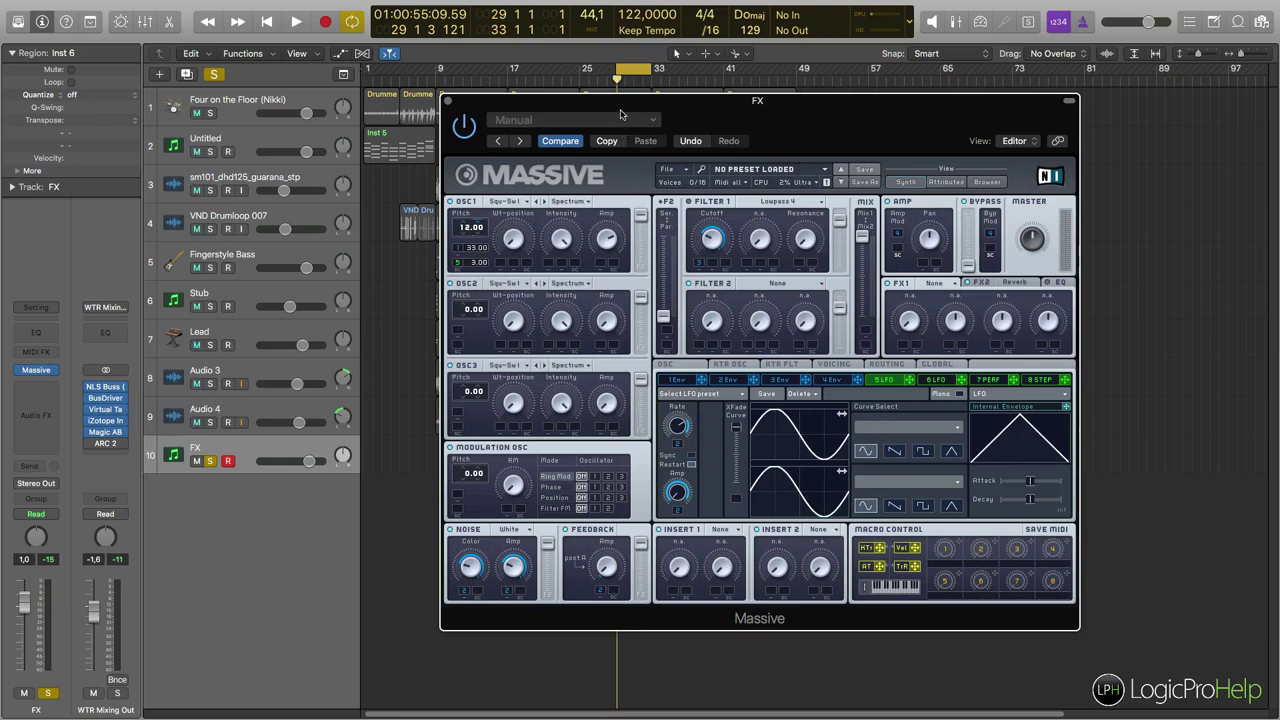
pyautogui.press('space')
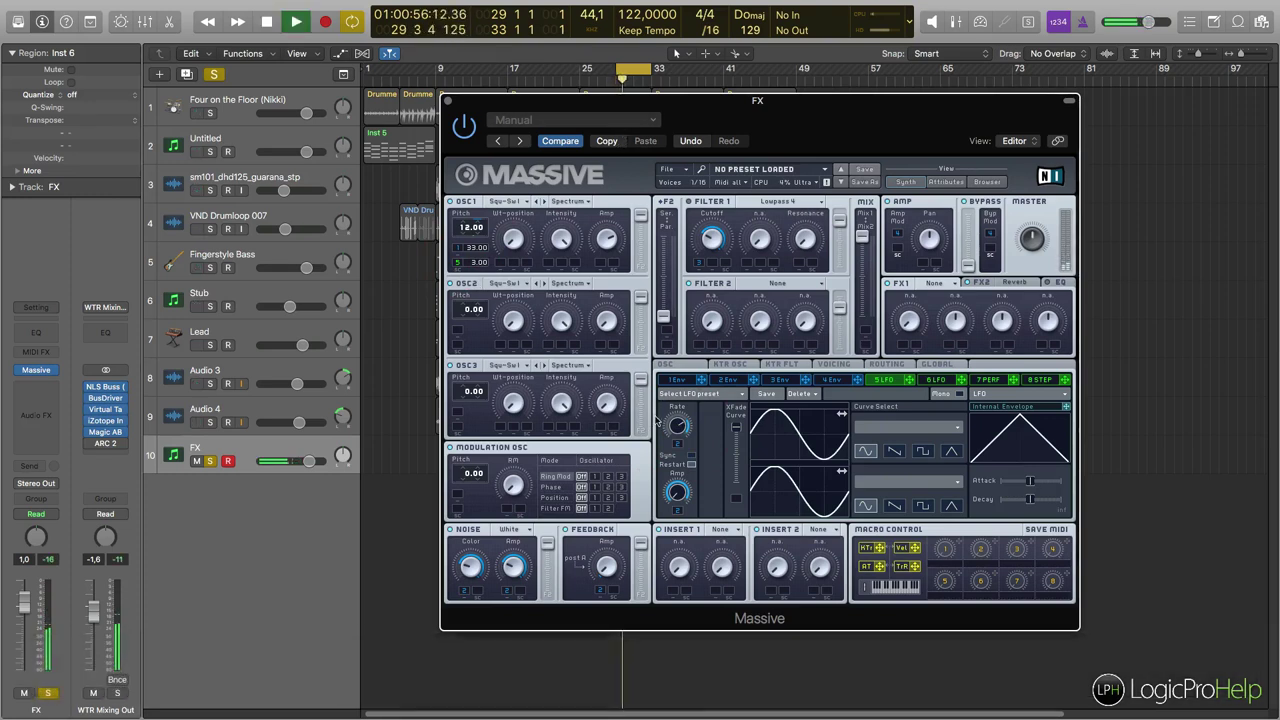
pyautogui.moveTo(680, 436); pyautogui.dragTo(682, 426)
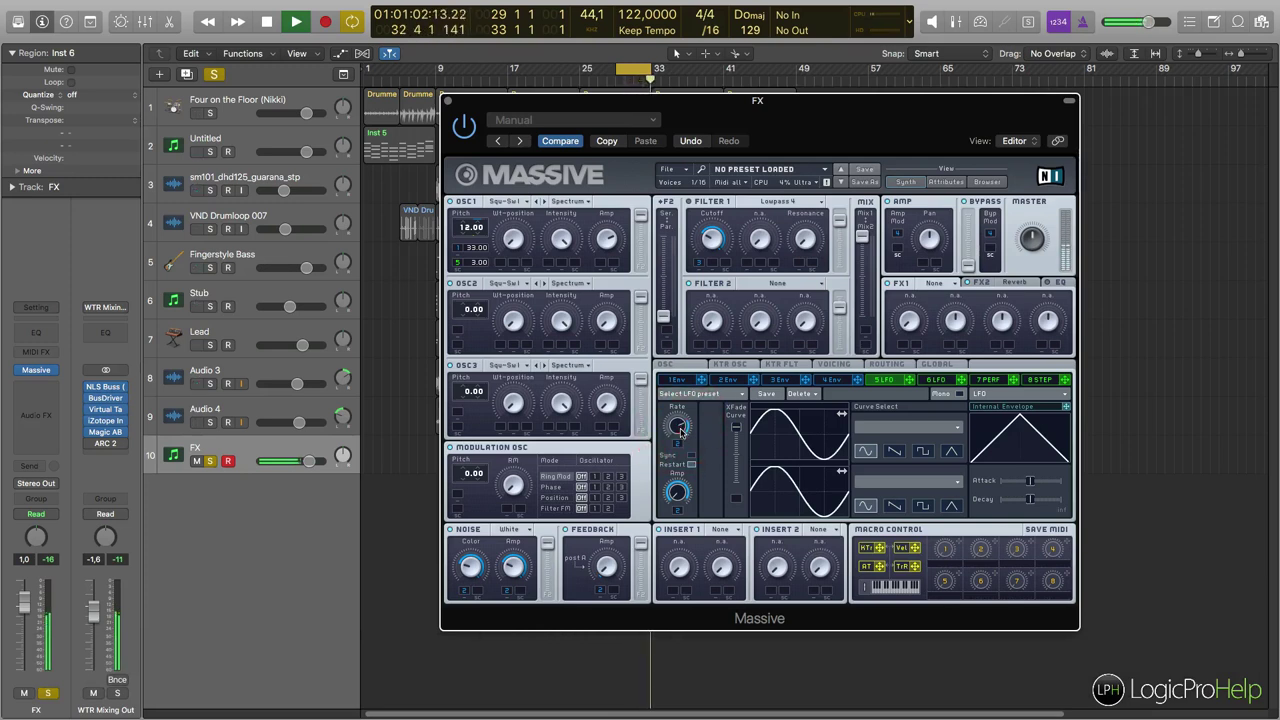
pyautogui.press('space')
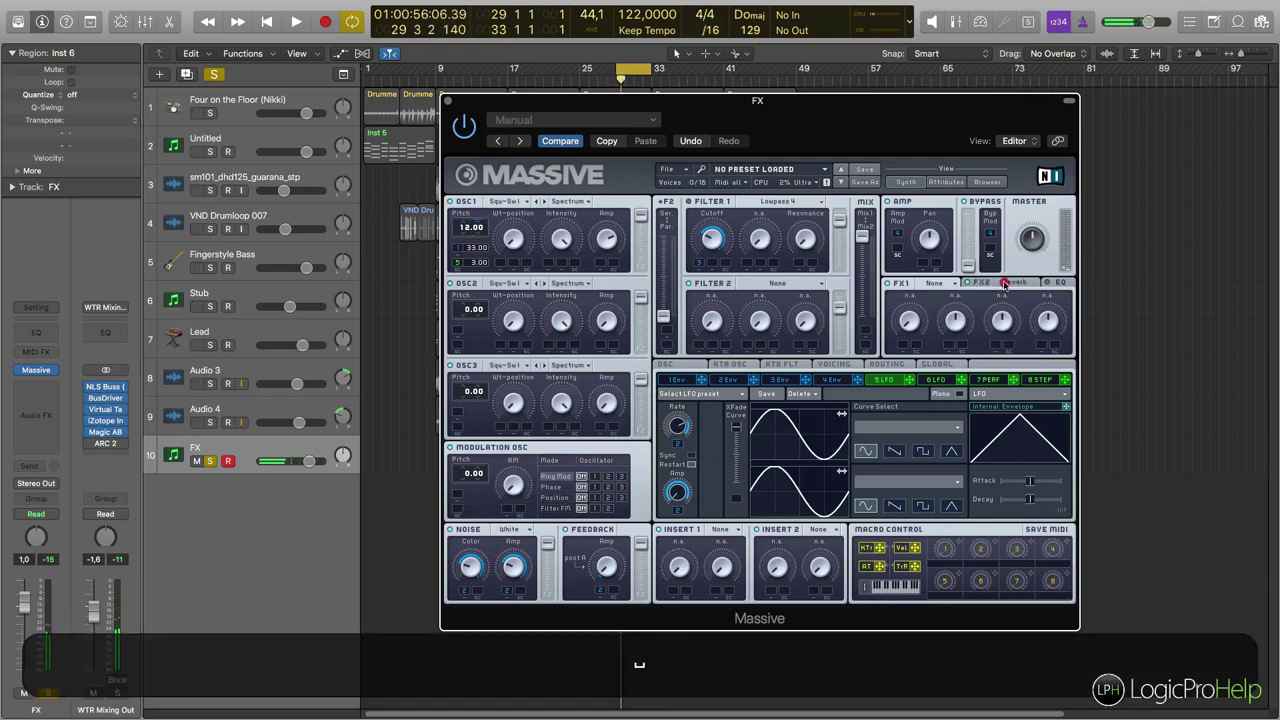
# Step: Examine the FX2 Reverb's Size, Density and Color knobs and its Dry/Wet knob modulated by Envelope 2
pyautogui.click(980, 284)
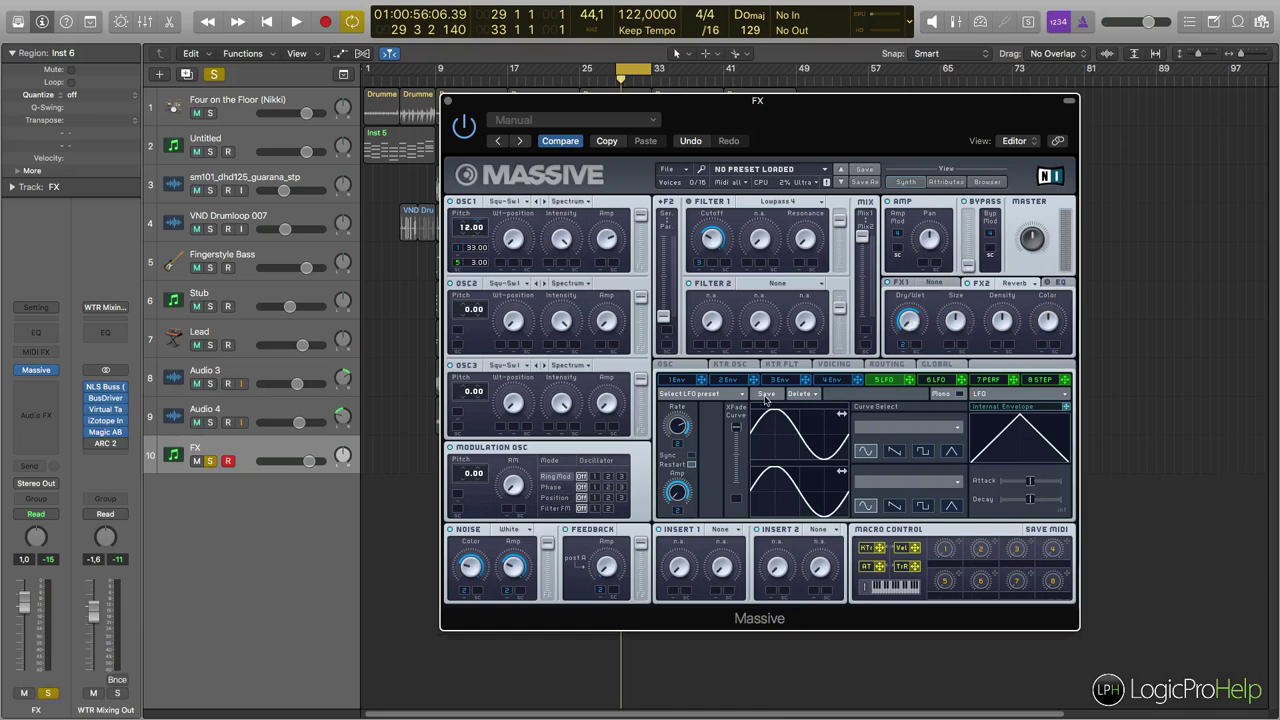
pyautogui.click(730, 380)
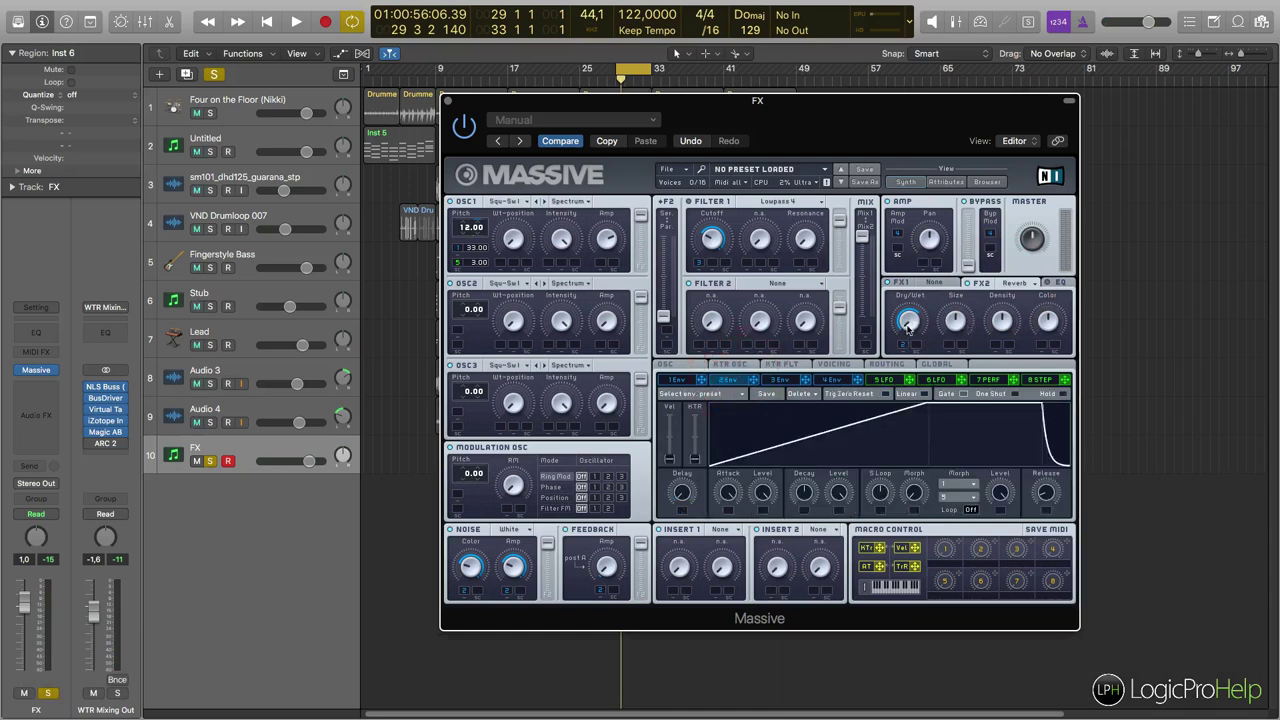
pyautogui.click(908, 323)
pyautogui.click(1041, 332)
pyautogui.click(987, 325)
pyautogui.click(953, 330)
pyautogui.click(1000, 312)
# Step: Audition the loop with the reverb and check Massive's Master level during playback
pyautogui.press('space')
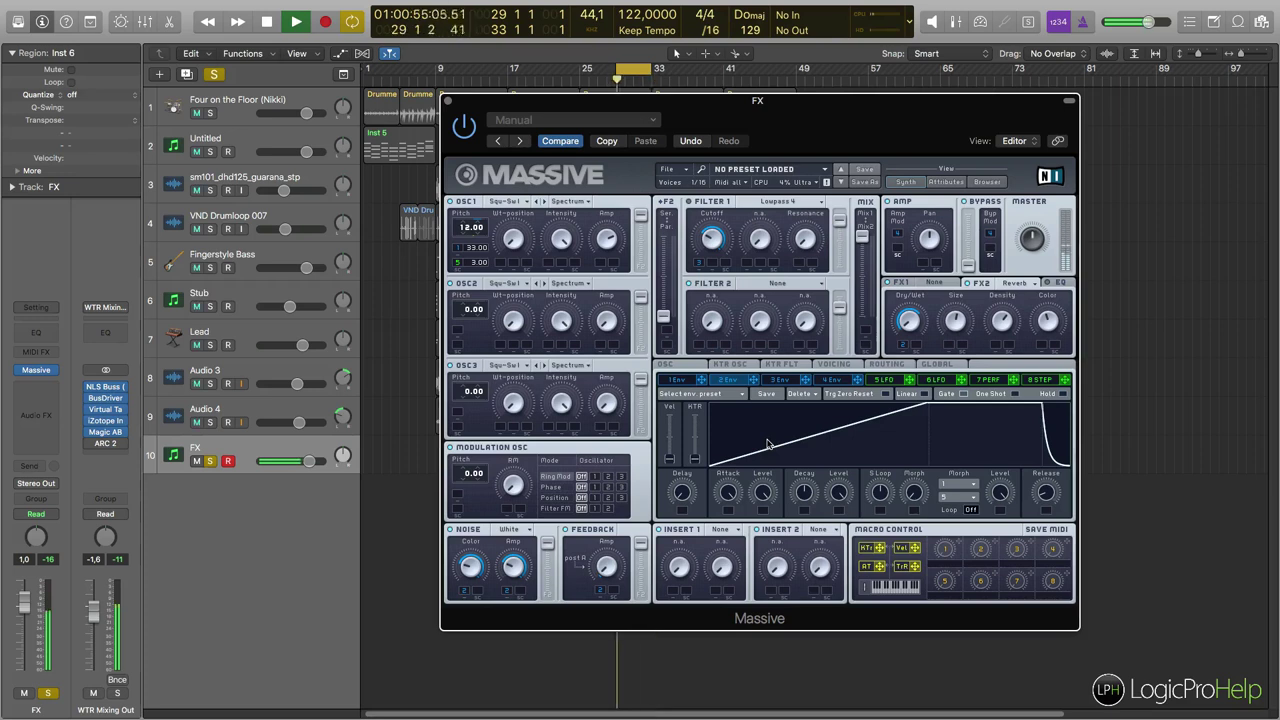
pyautogui.click(1029, 238)
pyautogui.click(1029, 238)
pyautogui.click(1029, 238)
pyautogui.press('space')
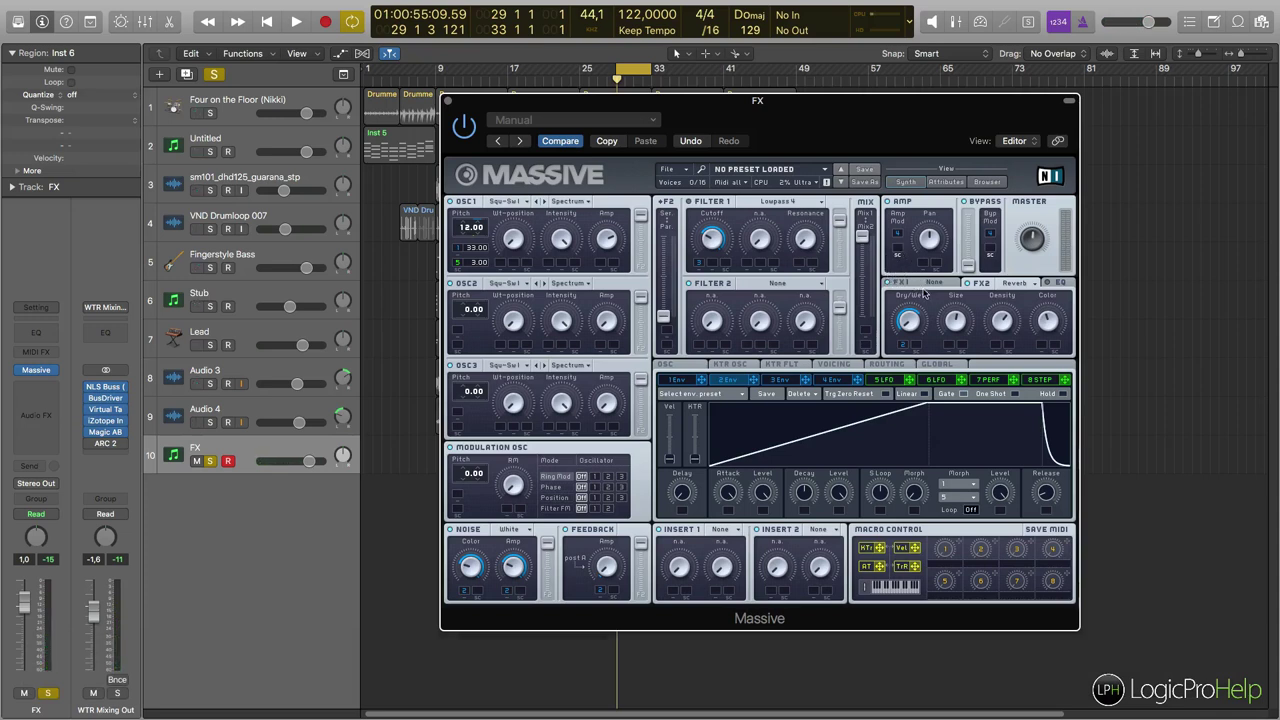
# Step: Assign LFO 6 as the modulator of the AMP section's Pan and modulate LFO 6's Amp with its internal envelope
pyautogui.click(986, 380)
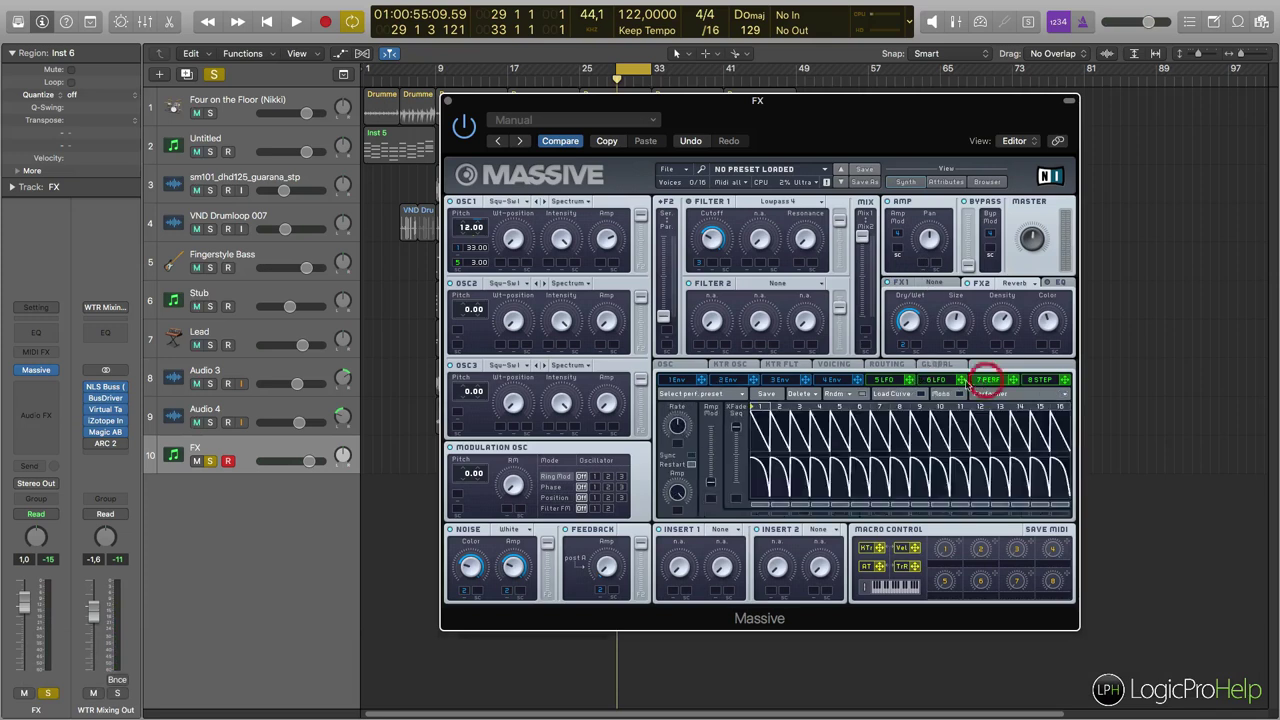
pyautogui.click(952, 380)
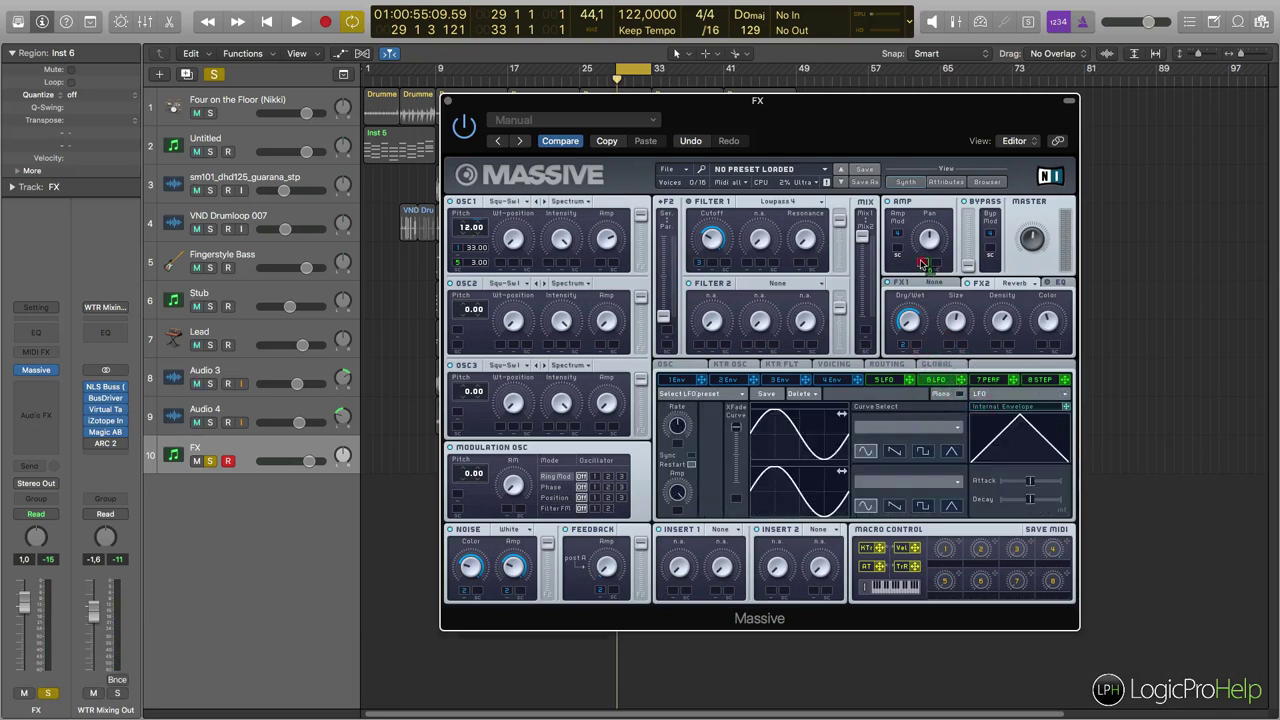
pyautogui.moveTo(923, 263); pyautogui.dragTo(923, 258)
pyautogui.moveTo(695, 503)
pyautogui.mouseDown()
pyautogui.moveTo(677, 508)
pyautogui.moveTo(685, 584)
pyautogui.moveTo(675, 499)
pyautogui.mouseUp()
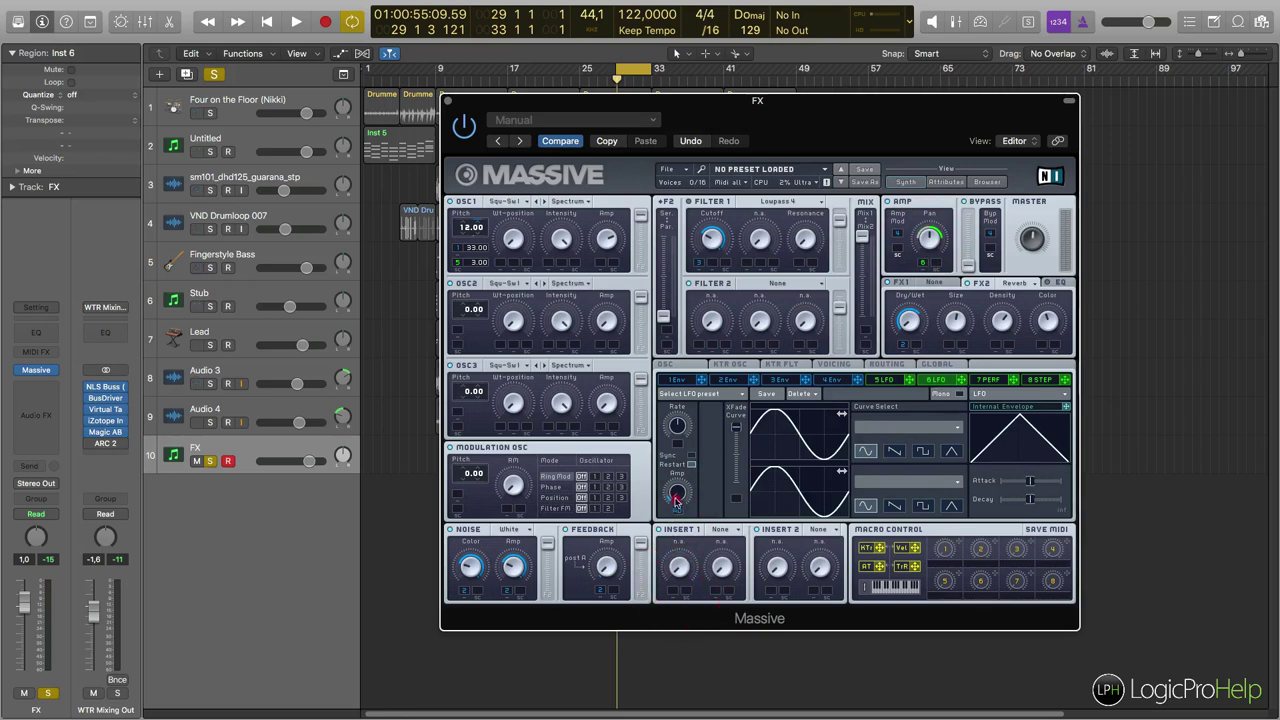
# Step: Lengthen LFO 6's internal envelope Attack and Decay, modulate LFO 6's Rate with that envelope, and audition the loop
pyautogui.moveTo(1031, 498)
pyautogui.mouseDown()
pyautogui.moveTo(1083, 501)
pyautogui.moveTo(1040, 481)
pyautogui.mouseUp()
pyautogui.press('space')
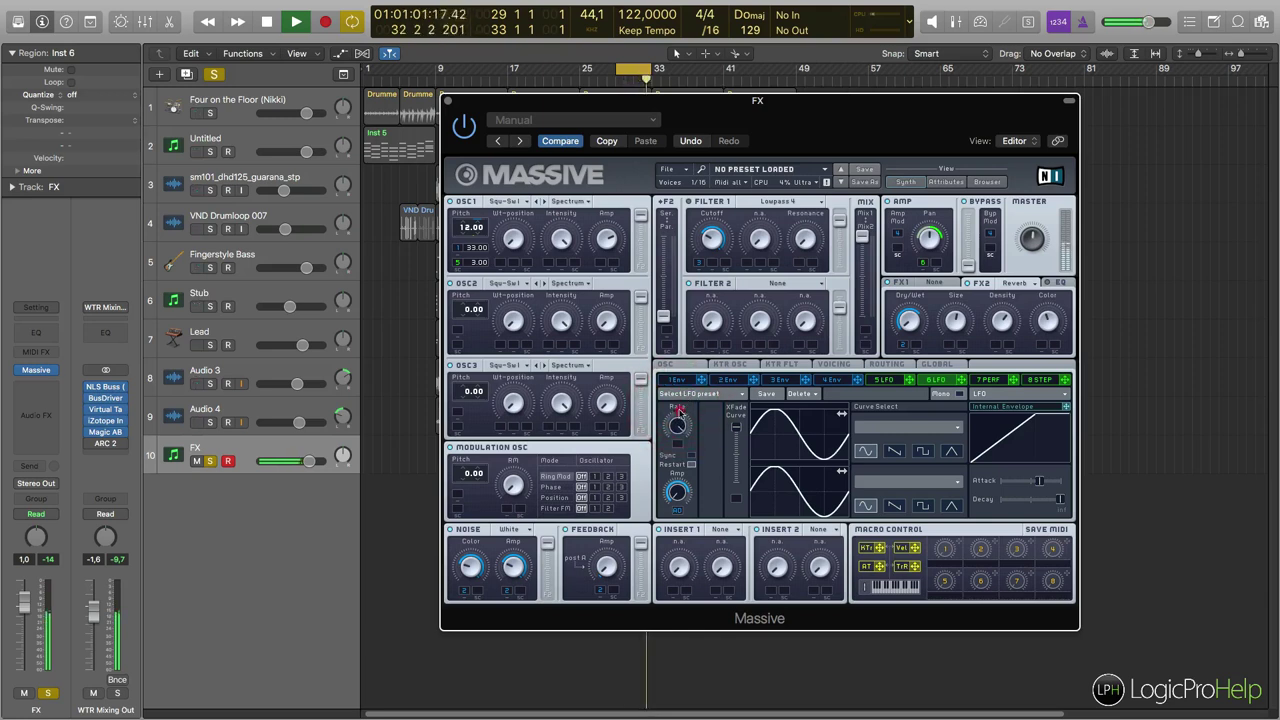
pyautogui.press('space')
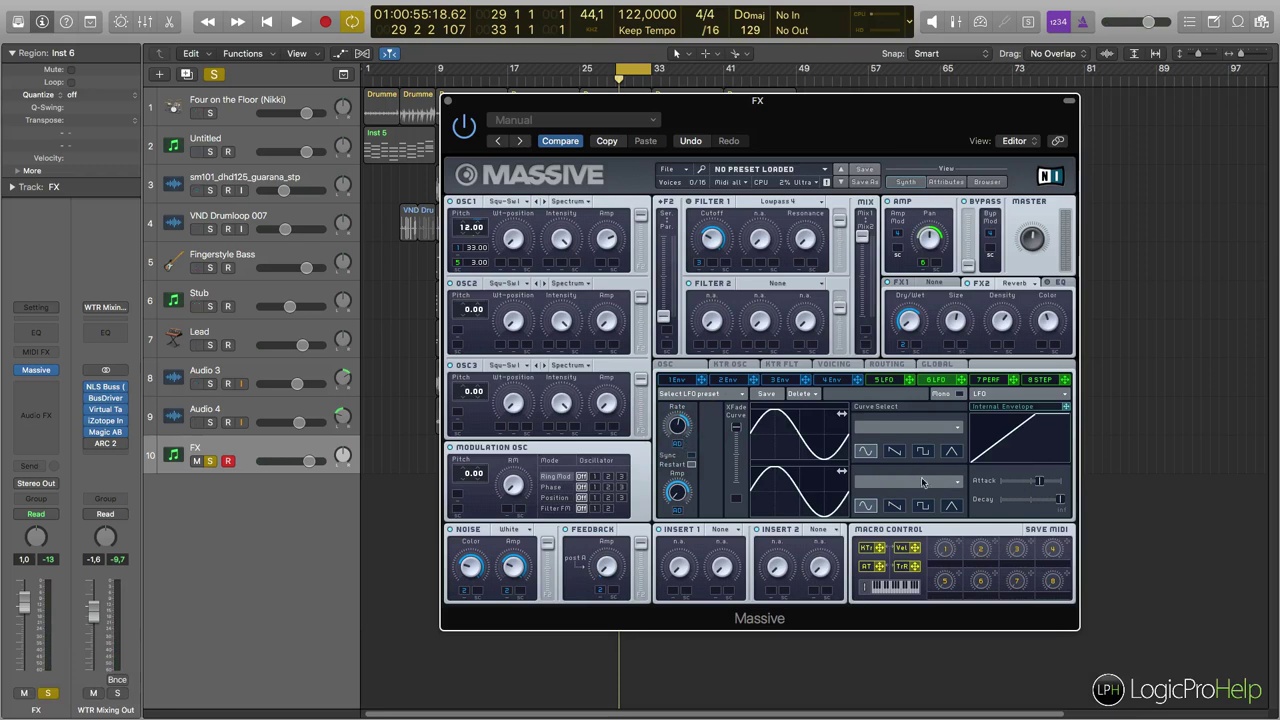
pyautogui.press('space')
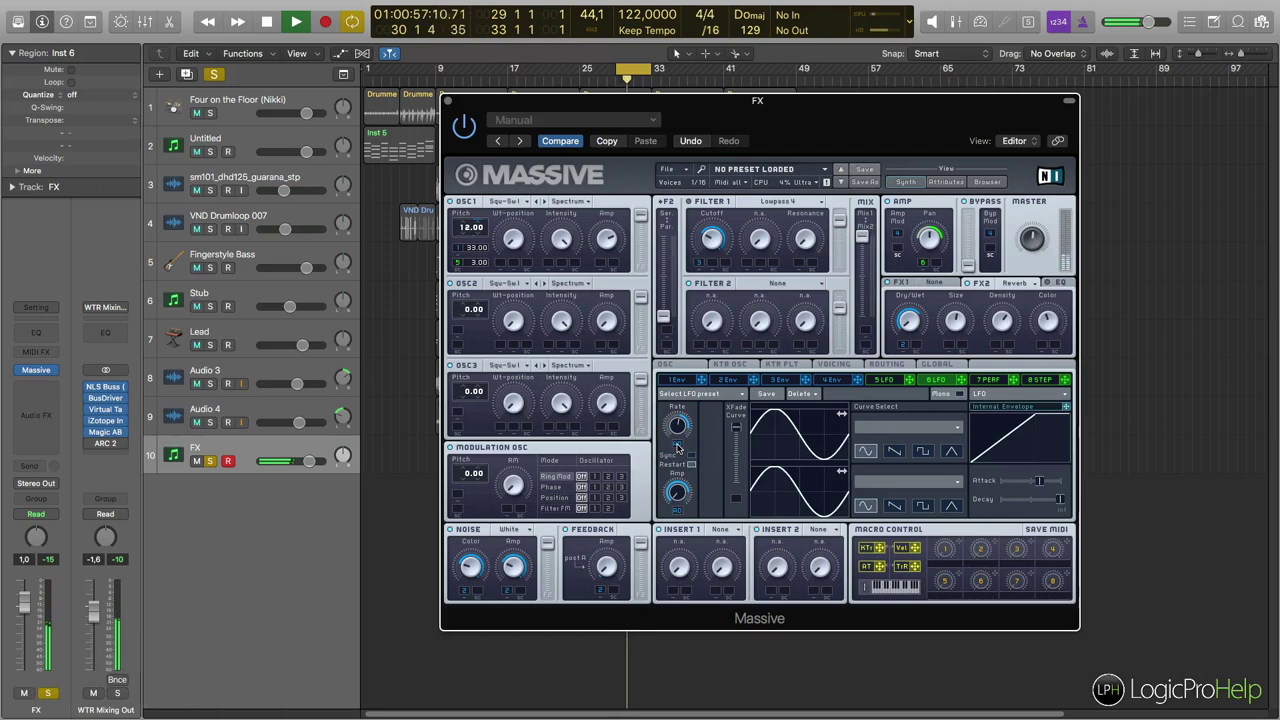
pyautogui.click(676, 449)
pyautogui.click(678, 449)
pyautogui.click(677, 449)
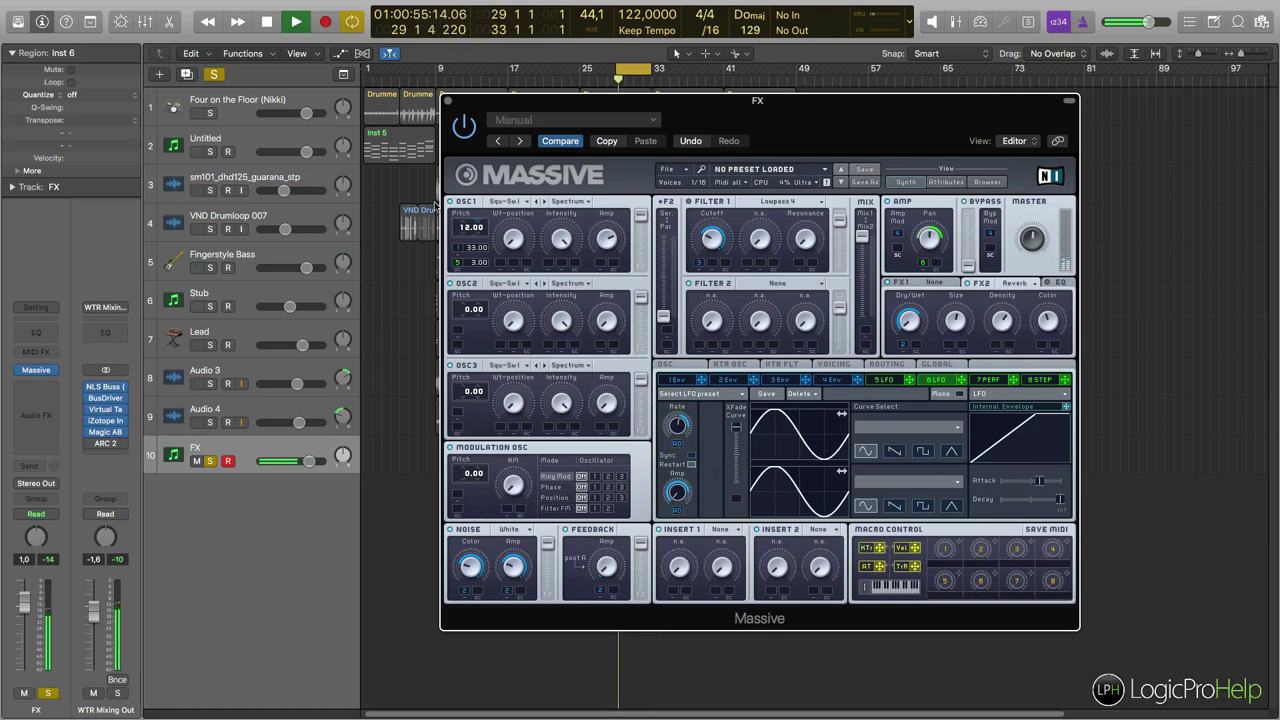
# Step: Stop playback and reposition Massive's window lower so the upper tracks of the arrangement stay in view
pyautogui.click(447, 102)
pyautogui.press('space')
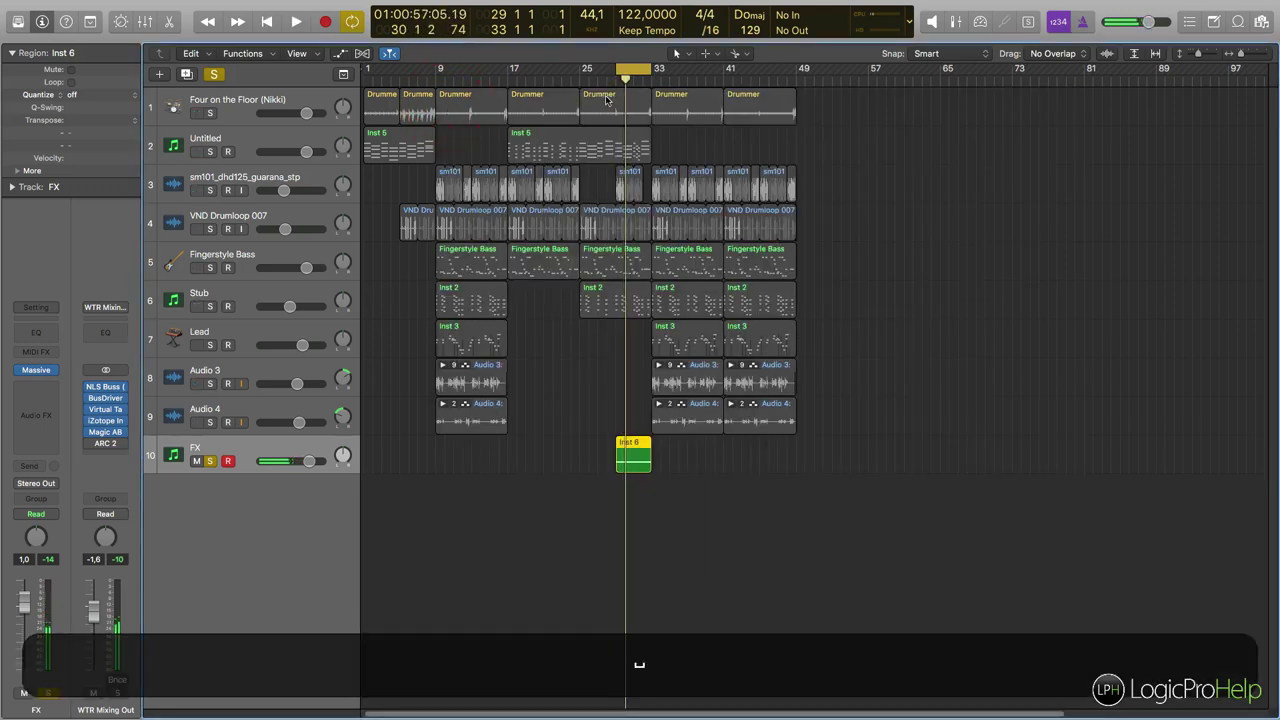
pyautogui.click(212, 460)
pyautogui.click(29, 371)
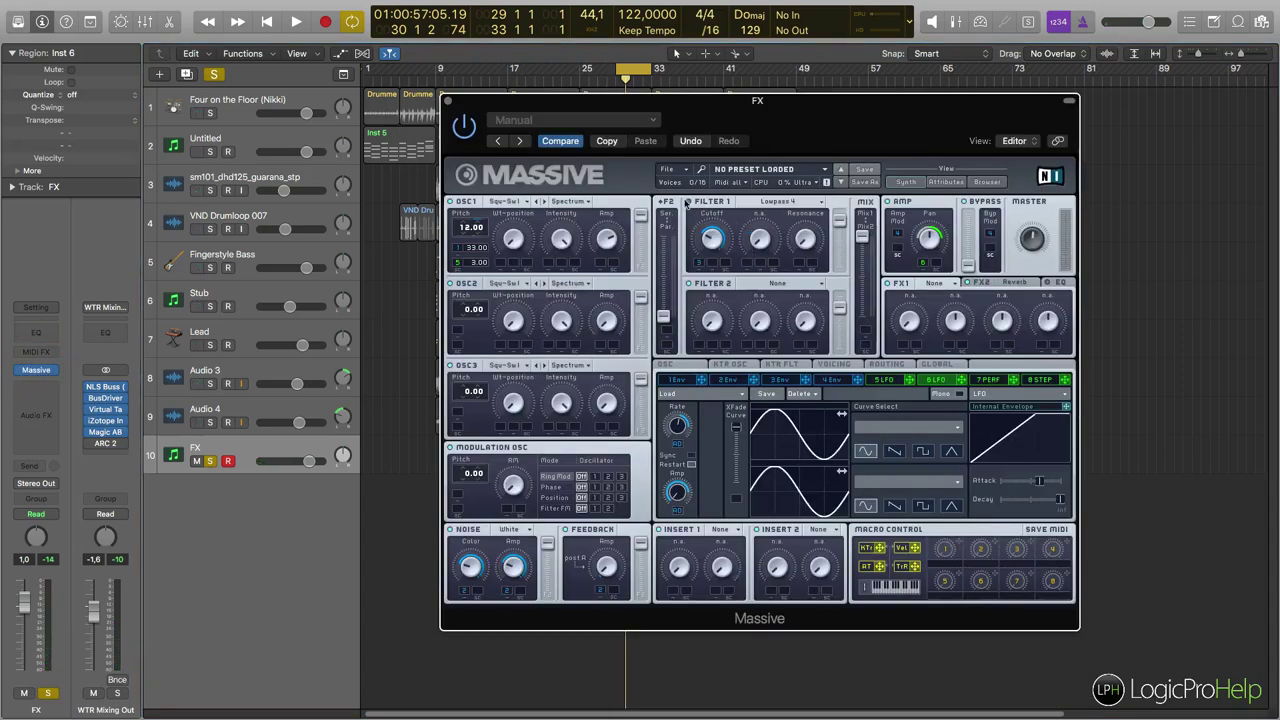
pyautogui.moveTo(688, 108); pyautogui.dragTo(687, 270)
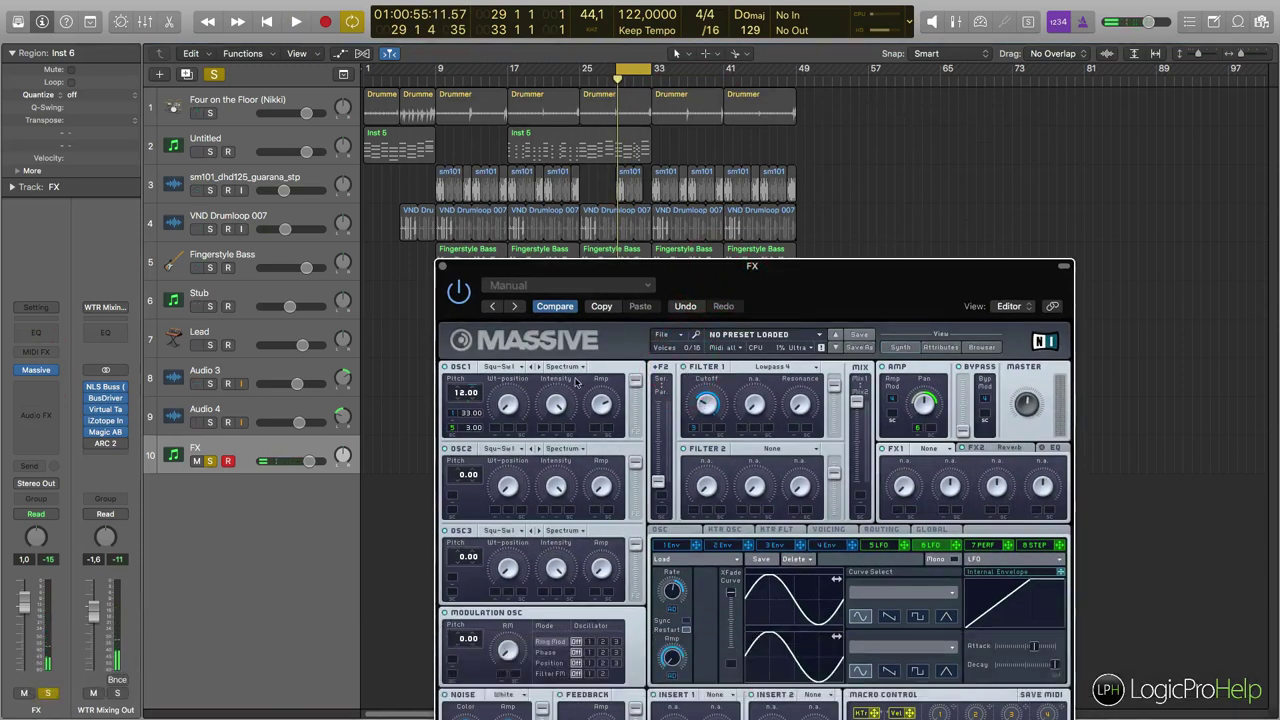
pyautogui.moveTo(735, 294); pyautogui.dragTo(735, 268)
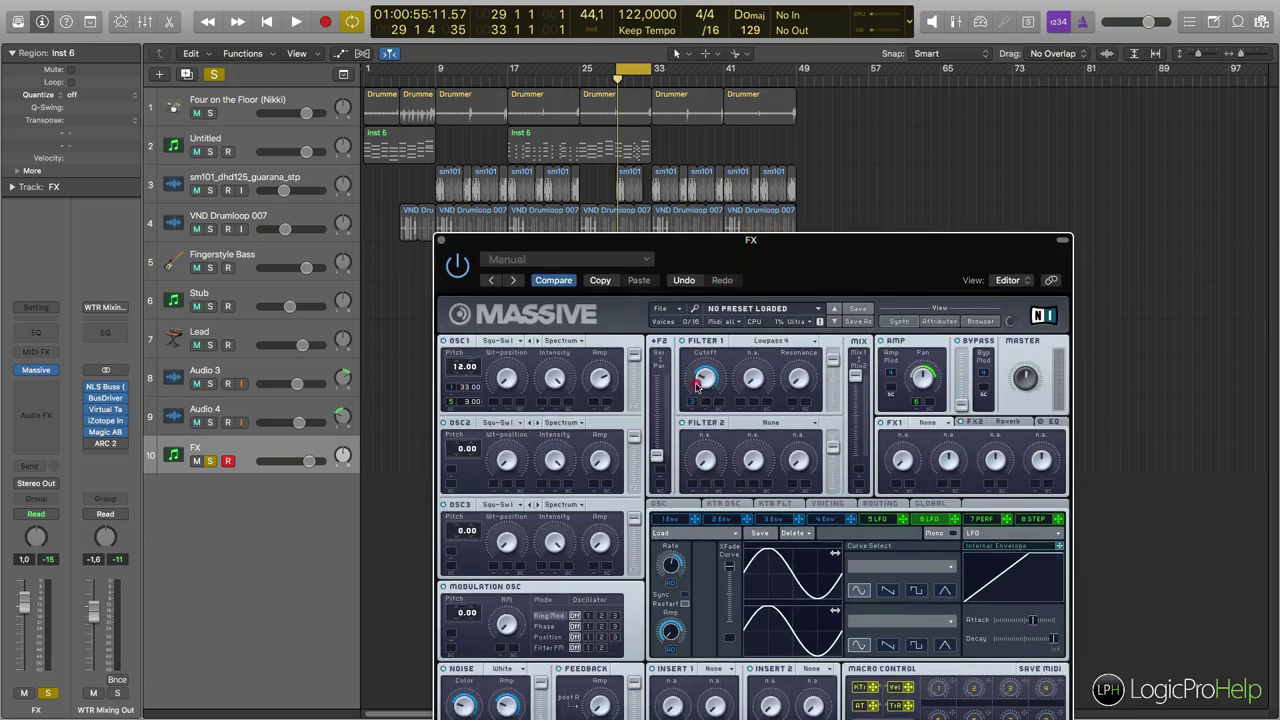
# Step: Shorten the Attack of Envelope 3, the modulator of Filter 1's Cutoff, slightly while the loop plays
pyautogui.click(698, 388)
pyautogui.press('space')
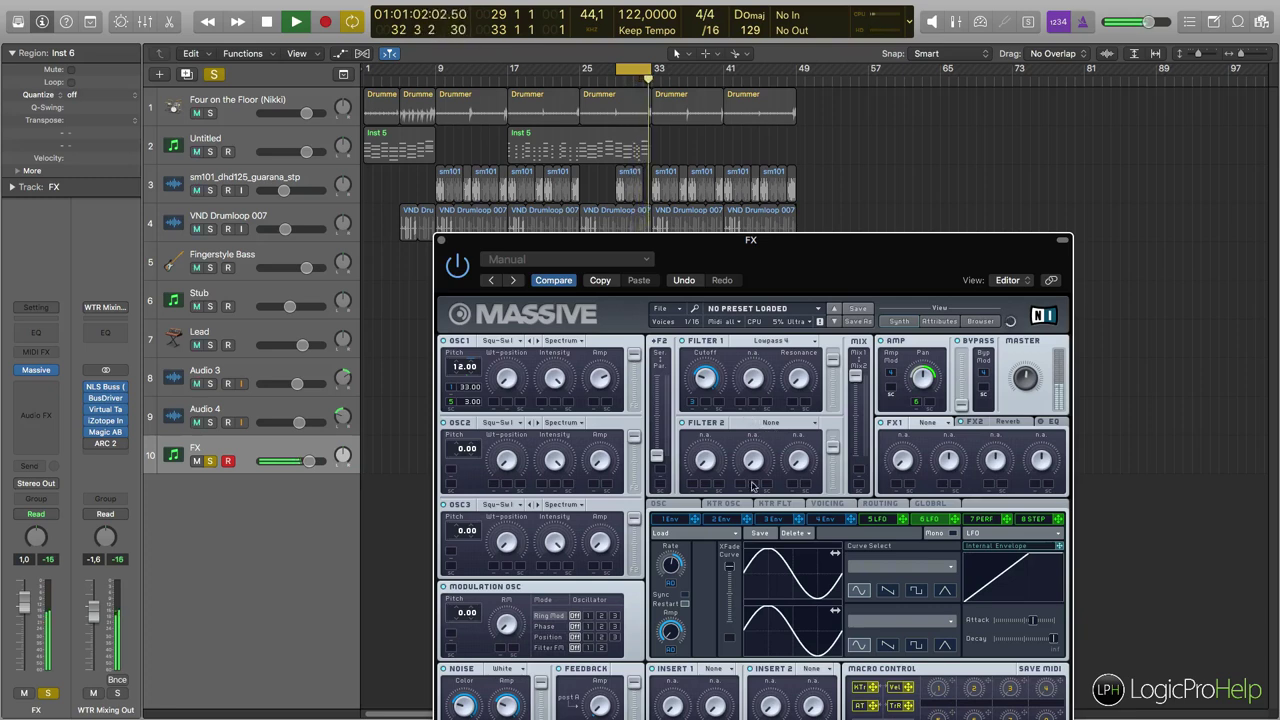
pyautogui.click(776, 521)
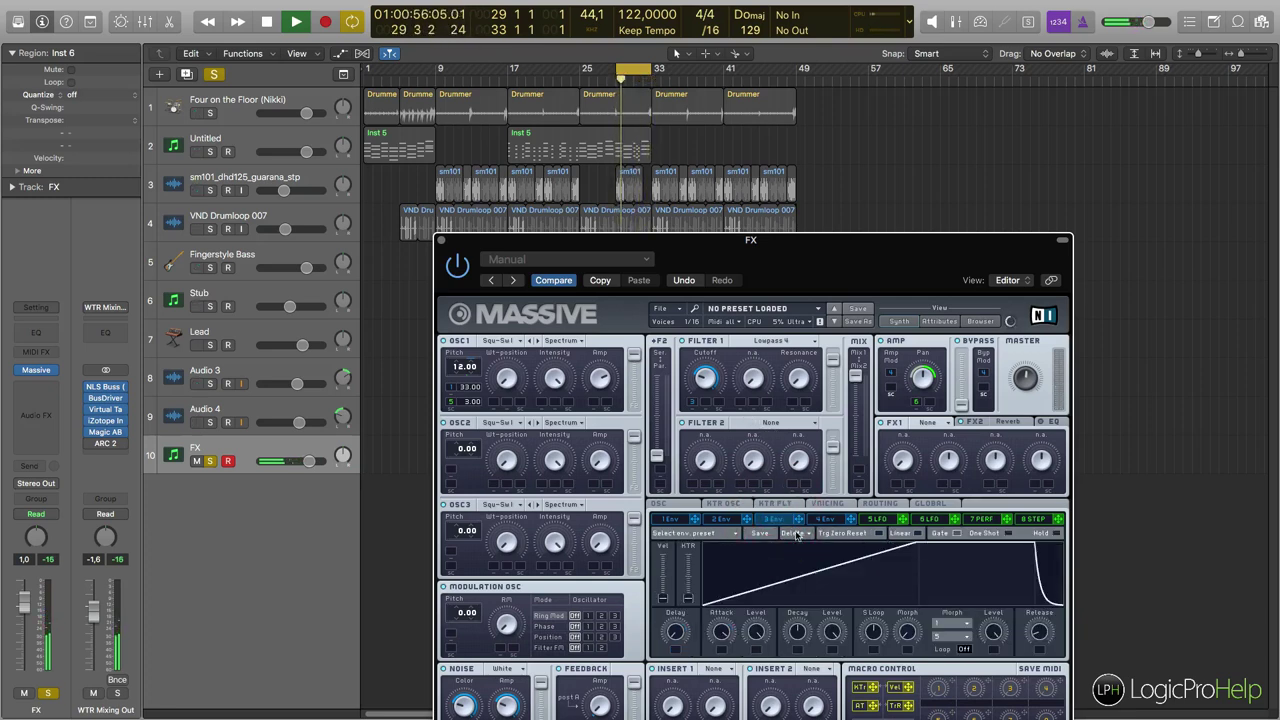
pyautogui.click(722, 638)
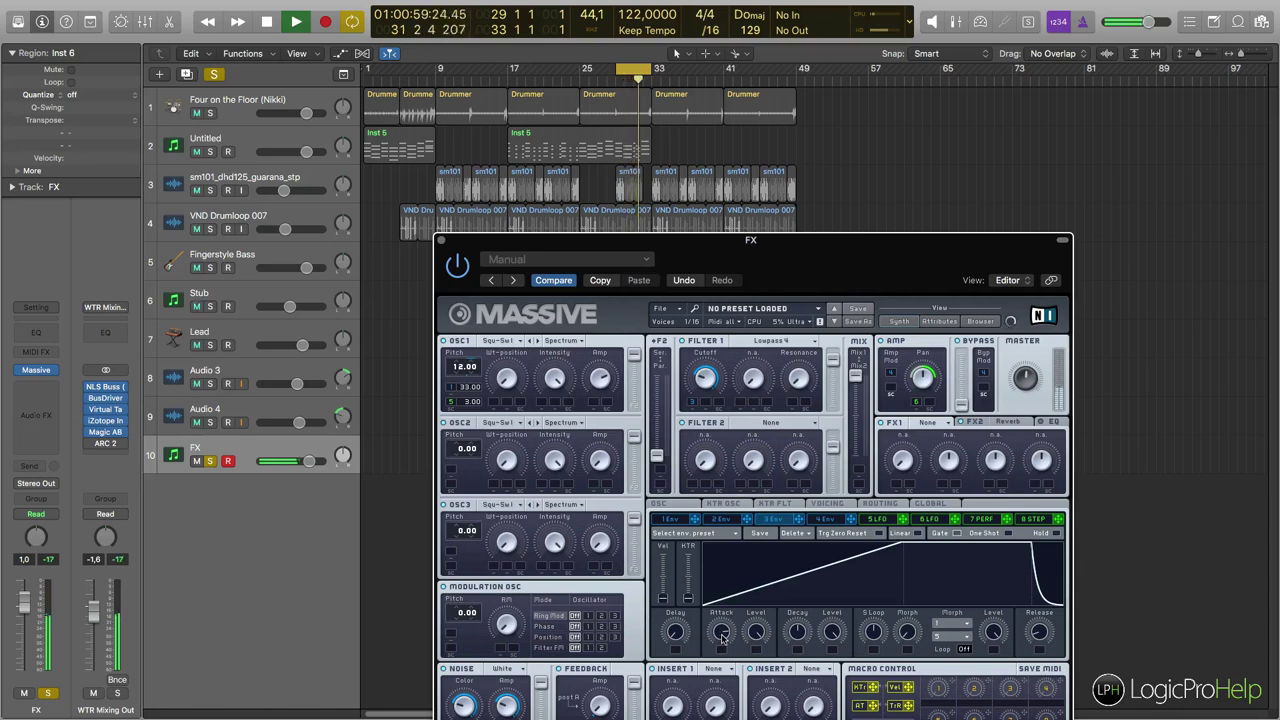
# Step: Lengthen the Attack of LFO 6's internal envelope further and audition the loop
pyautogui.click(889, 519)
pyautogui.press('space')
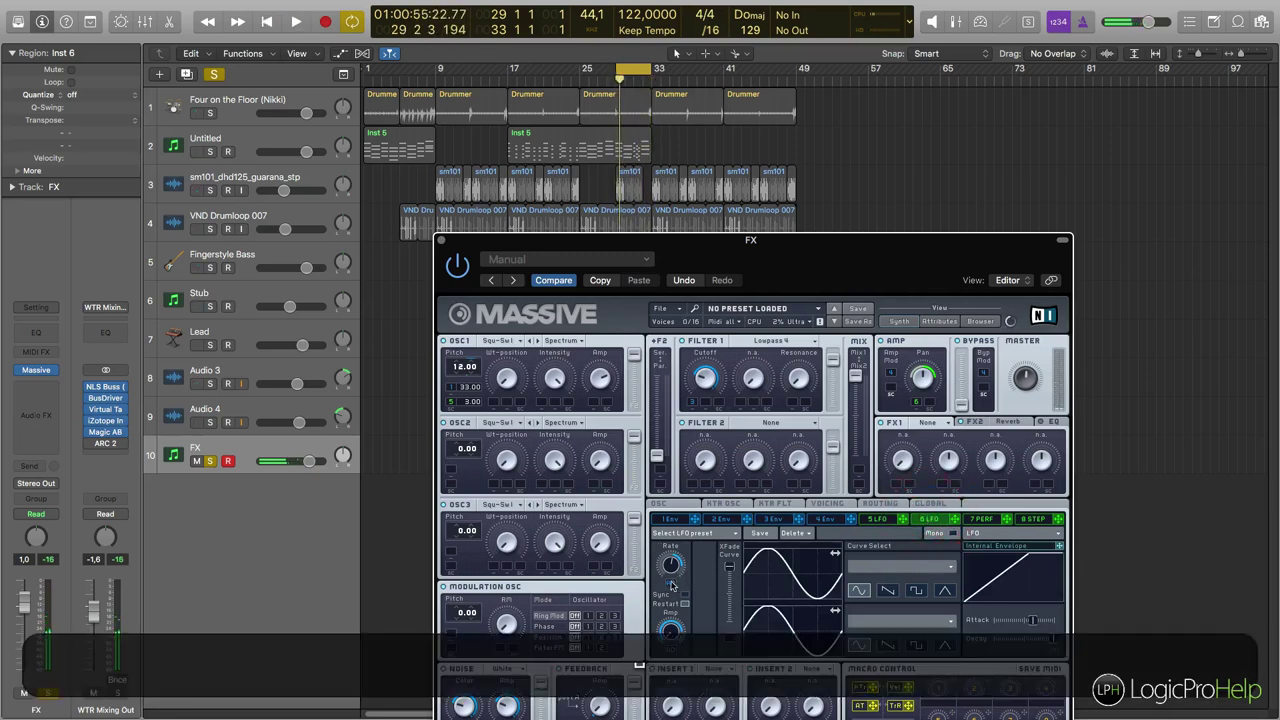
pyautogui.moveTo(1034, 621); pyautogui.dragTo(1051, 621)
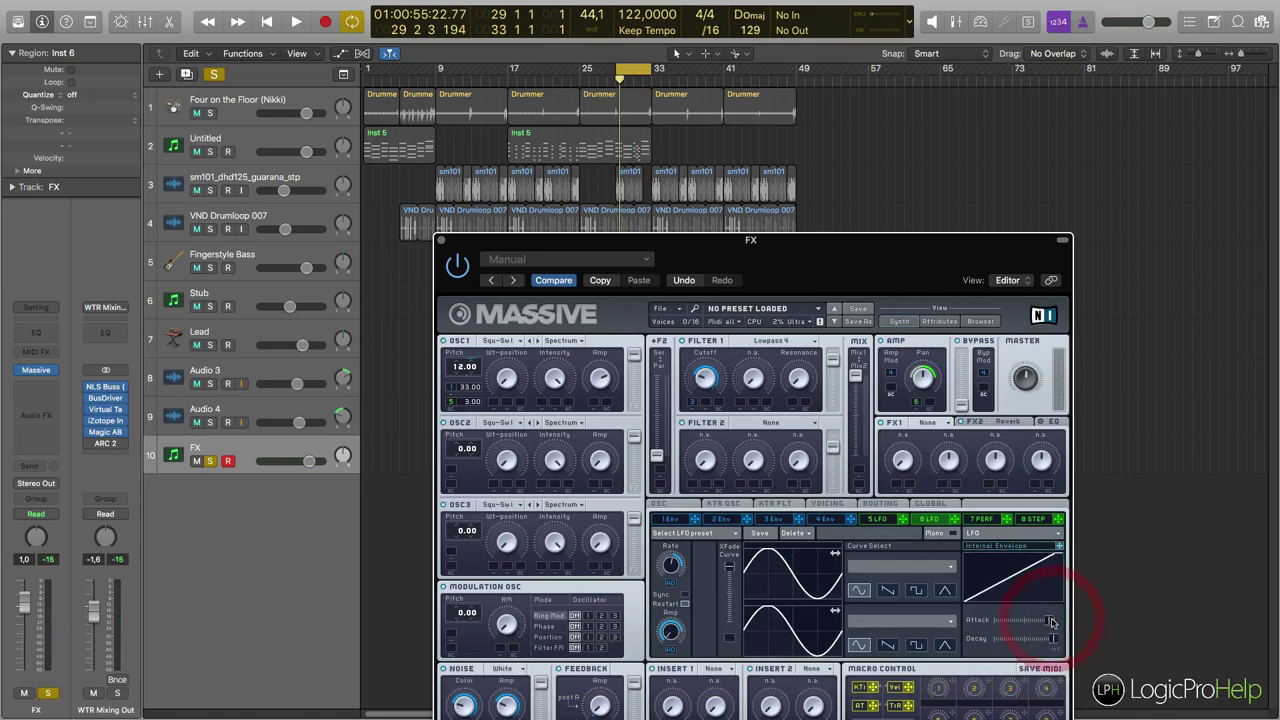
pyautogui.press('space')
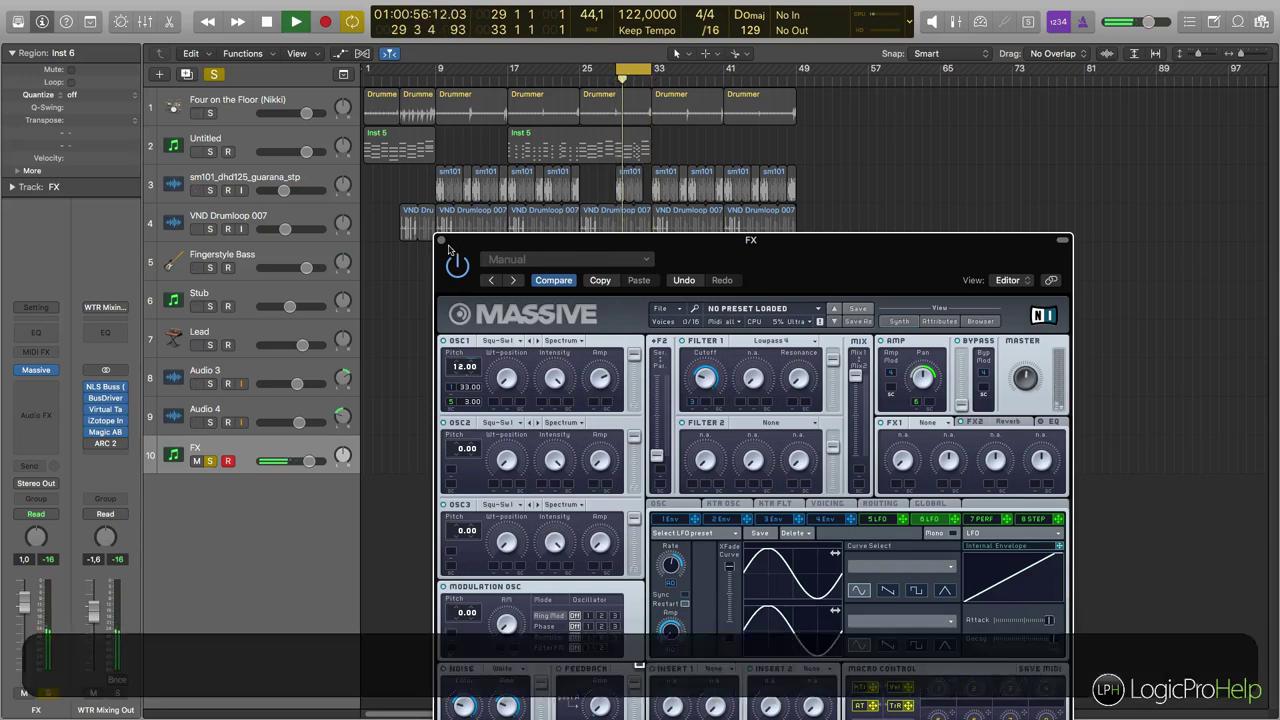
pyautogui.press('space')
# Step: Close Massive, place the playhead at bar 27, turn off cycle mode and unsolo the FX track
pyautogui.click(441, 240)
pyautogui.click(598, 79)
pyautogui.click(625, 70)
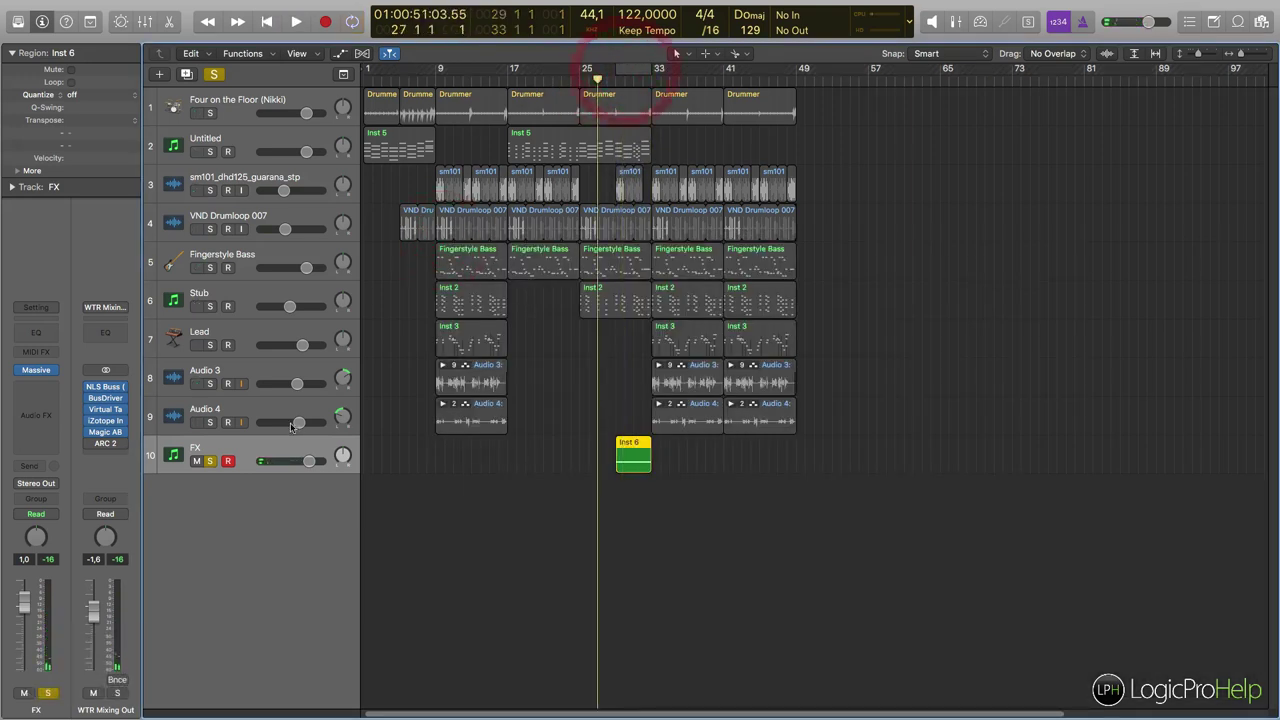
pyautogui.click(210, 460)
# Step: Reopen Massive on the FX track and browse OSC1's wavetable list without choosing another wavetable
pyautogui.click(36, 370)
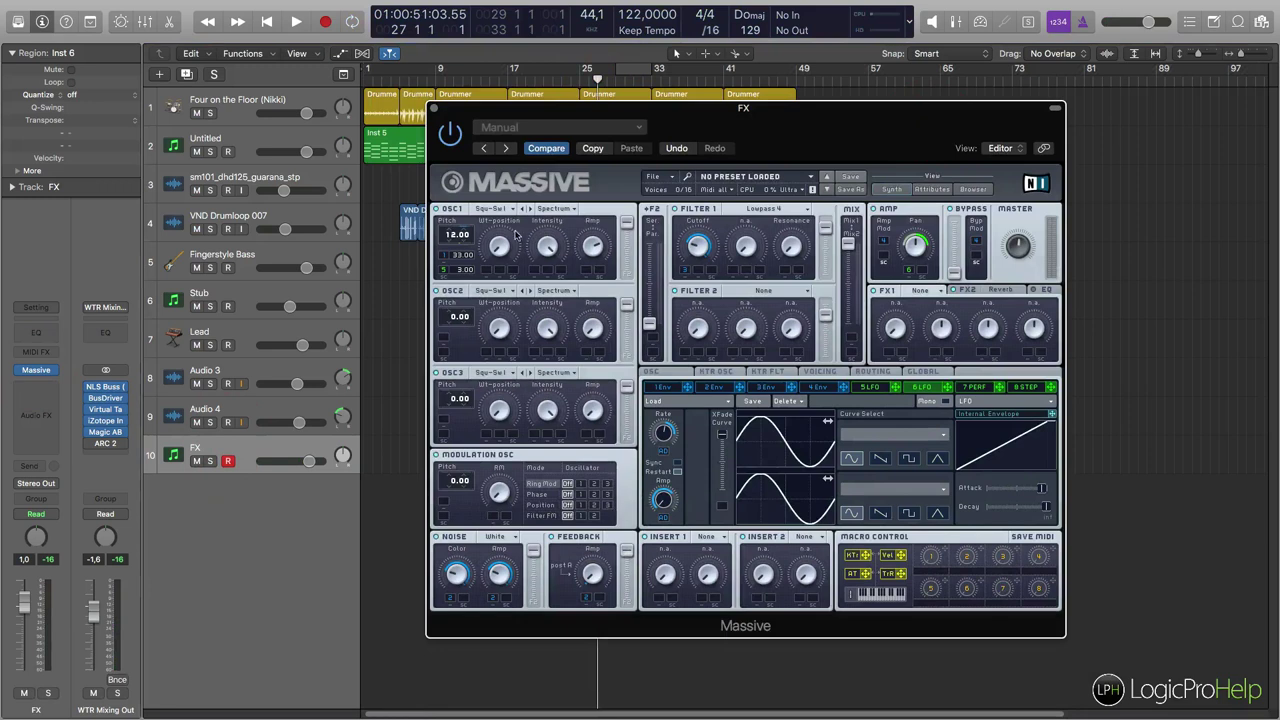
pyautogui.click(491, 211)
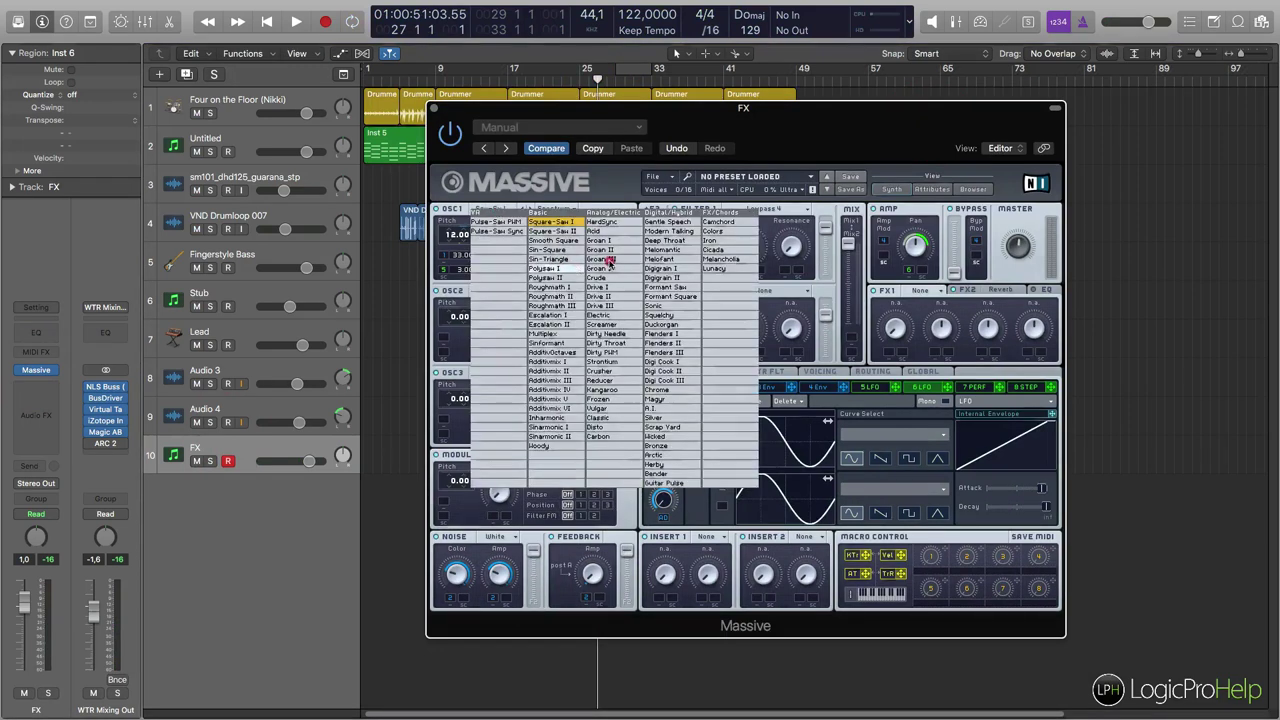
pyautogui.click(550, 183)
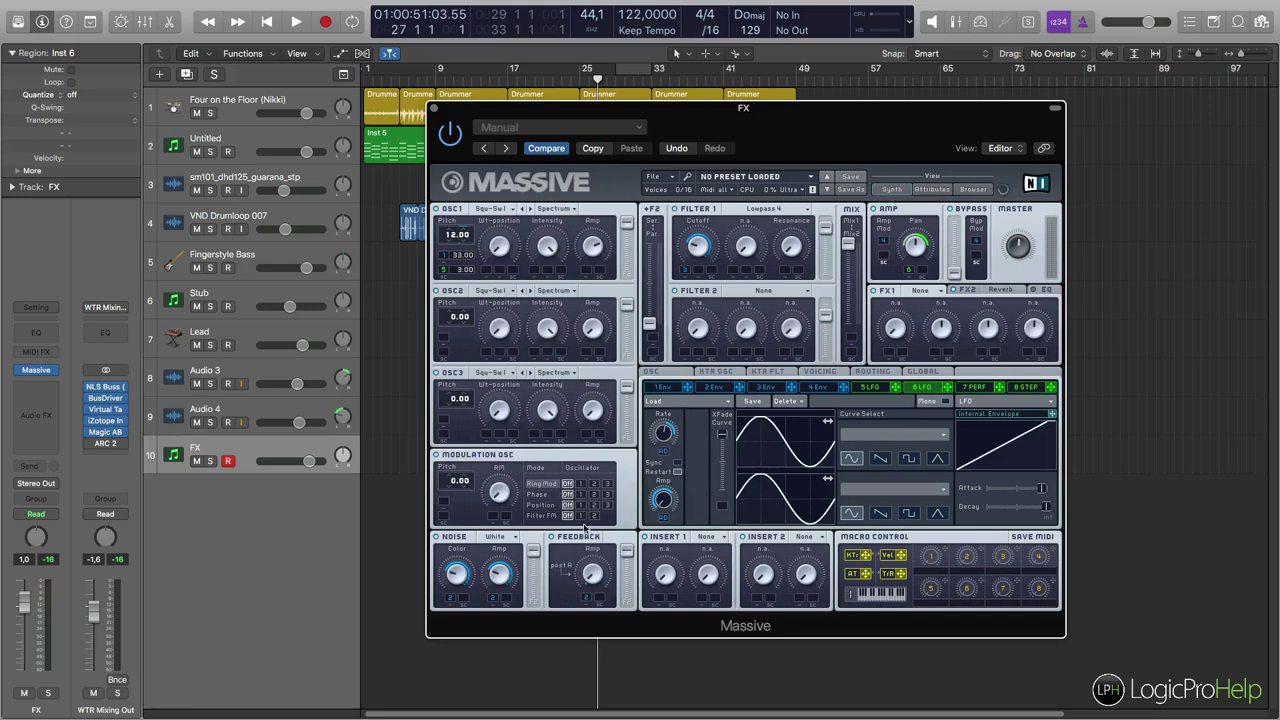
# Step: Try ring-modulating OSC1 with the Modulation OSC at a pitch of -7.00, adjusting RM while the soloed FX track plays
pyautogui.click(580, 484)
pyautogui.moveTo(453, 485); pyautogui.dragTo(498, 492)
pyautogui.press('space')
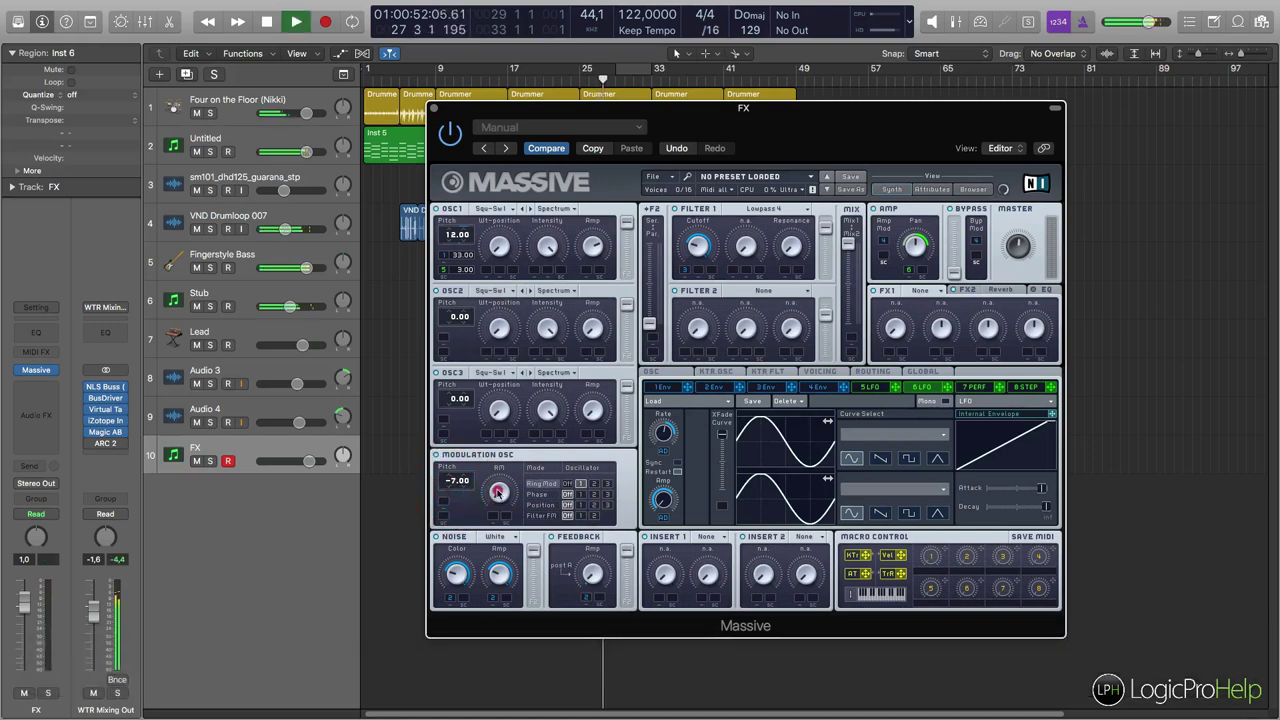
pyautogui.press('s')
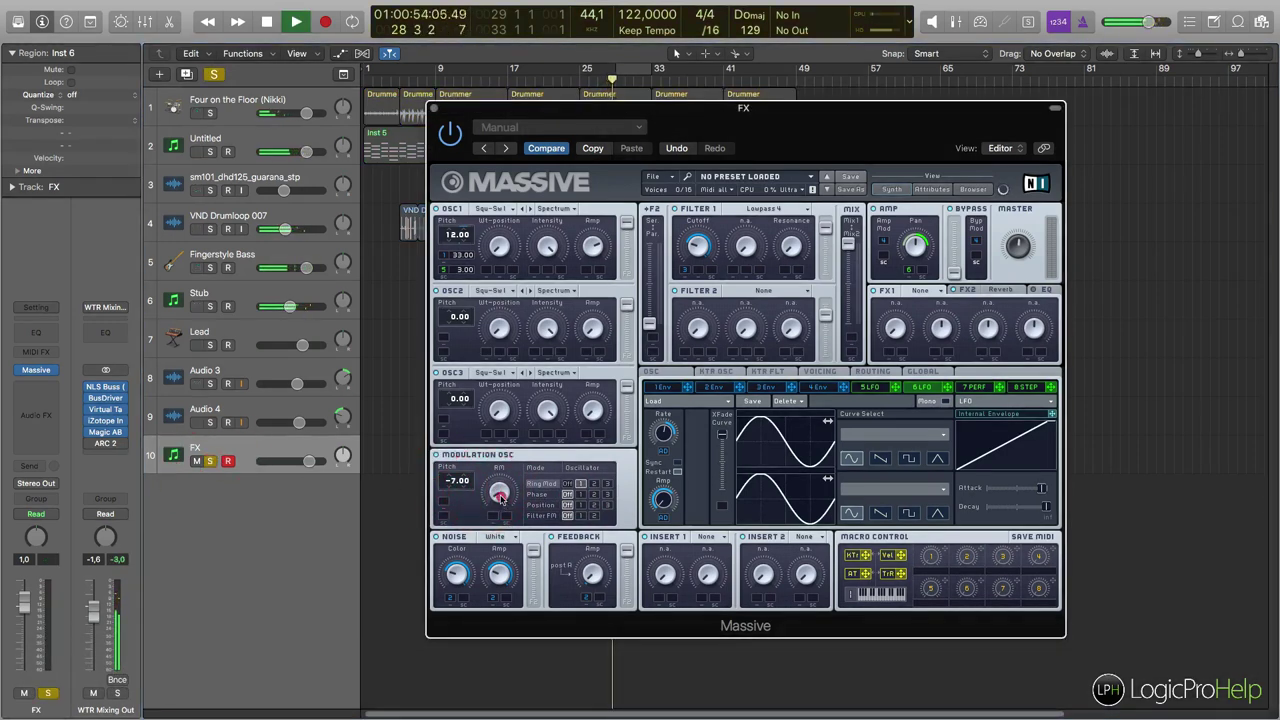
pyautogui.moveTo(501, 497); pyautogui.dragTo(499, 485)
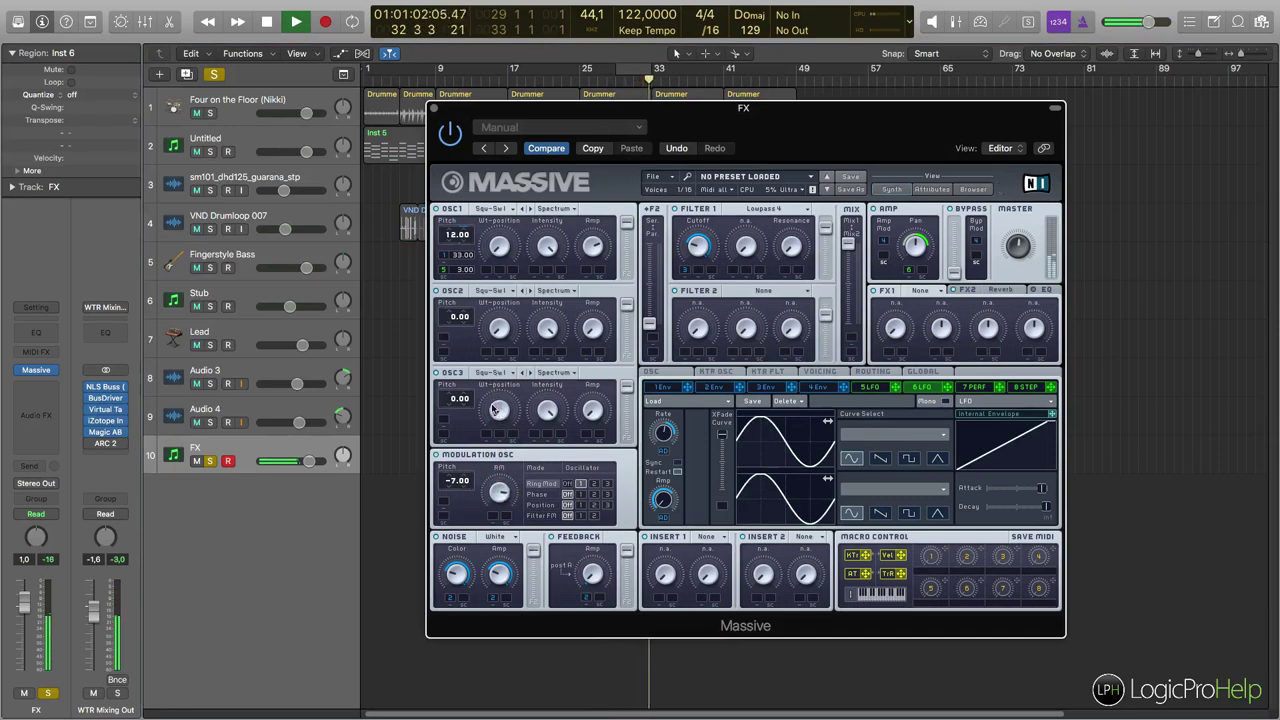
pyautogui.press('space')
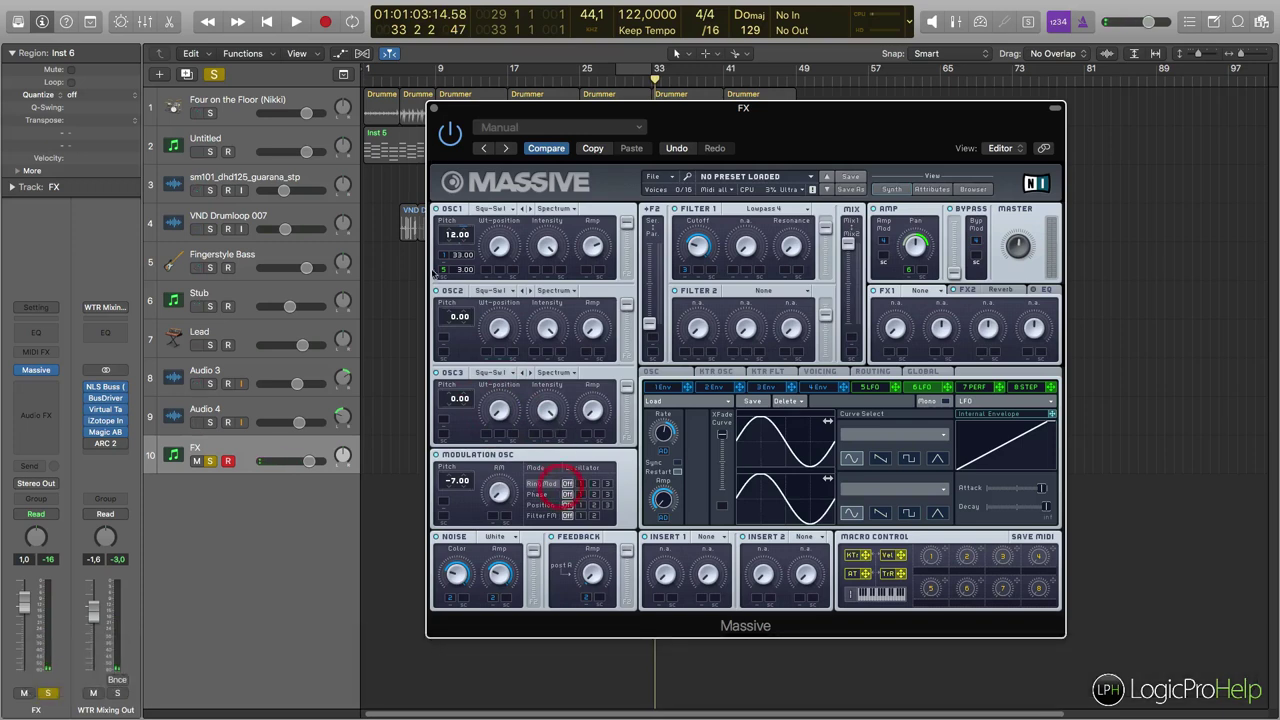
# Step: Close Massive, unsolo the FX track and play the full arrangement from bar 28 into bar 33
pyautogui.click(433, 108)
pyautogui.click(210, 461)
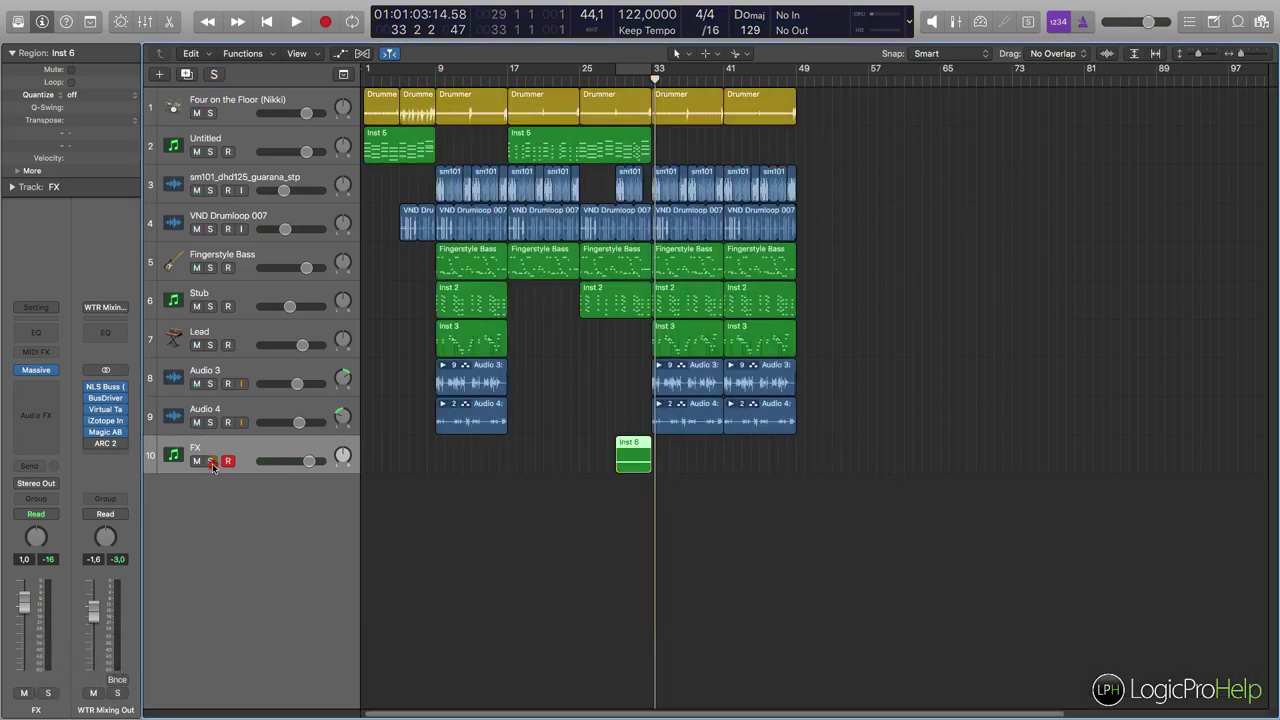
pyautogui.moveTo(612, 80); pyautogui.dragTo(606, 80)
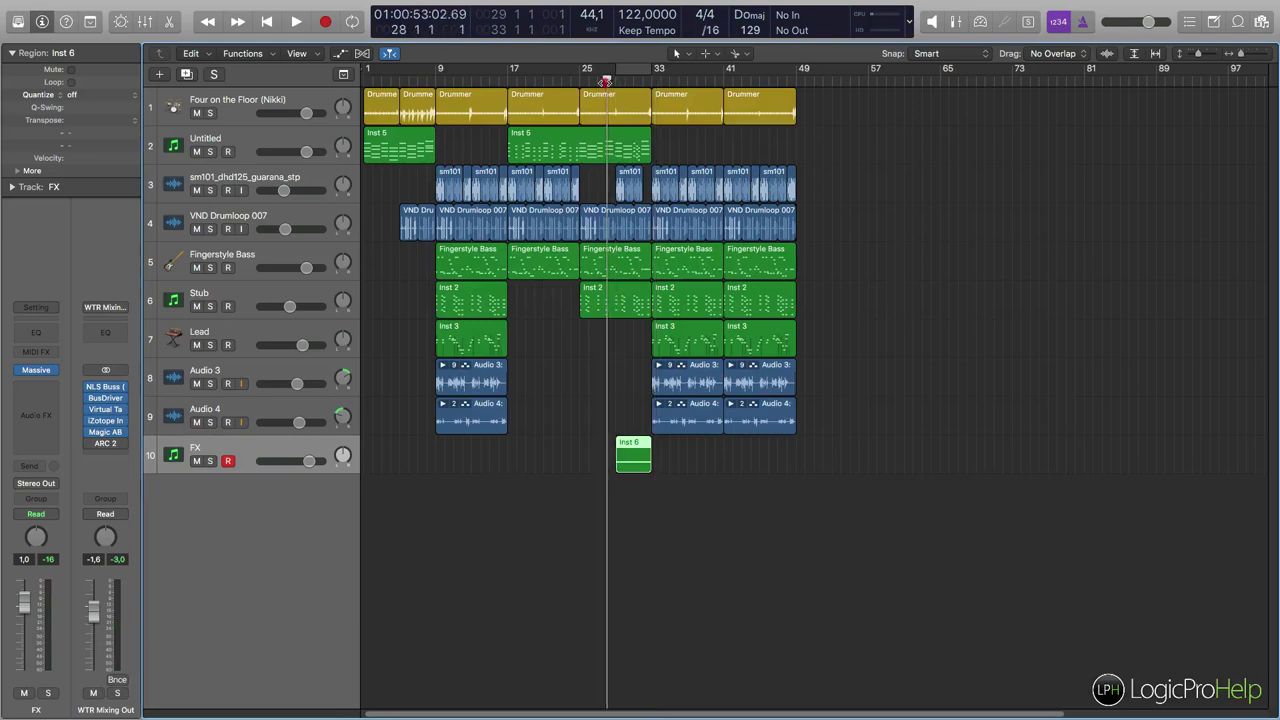
pyautogui.press('space')
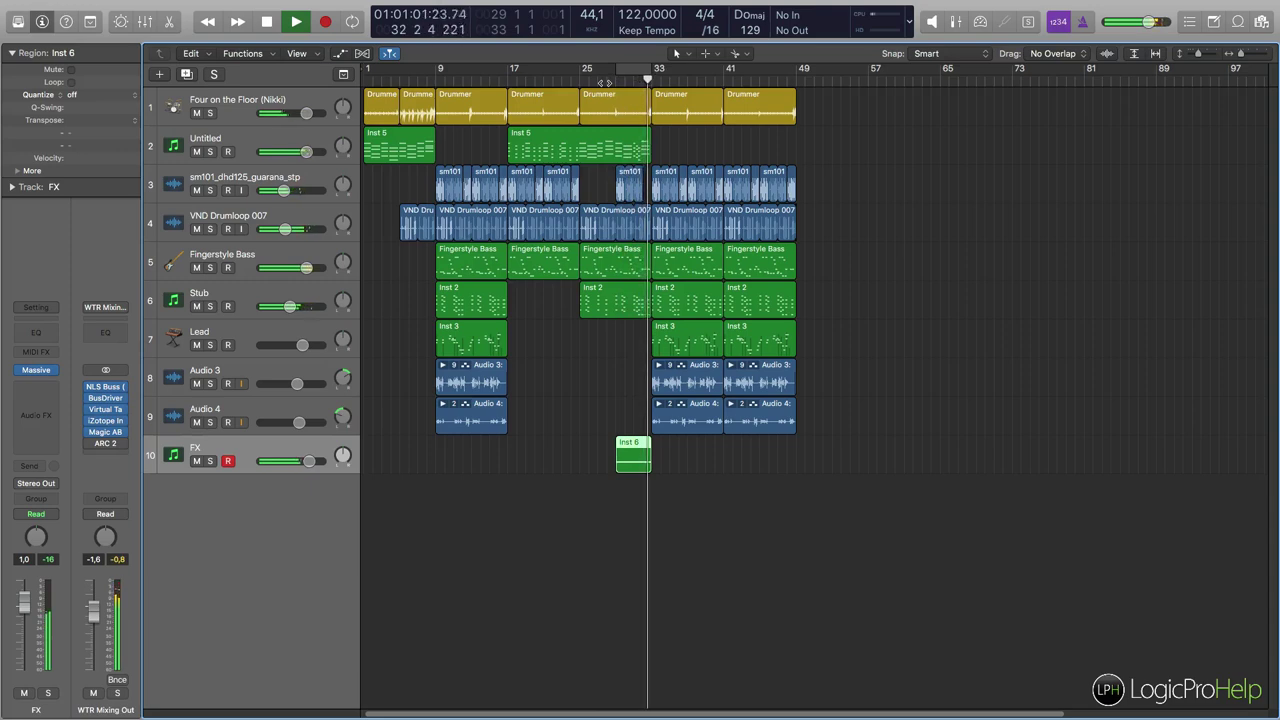
pyautogui.moveTo(54, 372)
pyautogui.press('space')
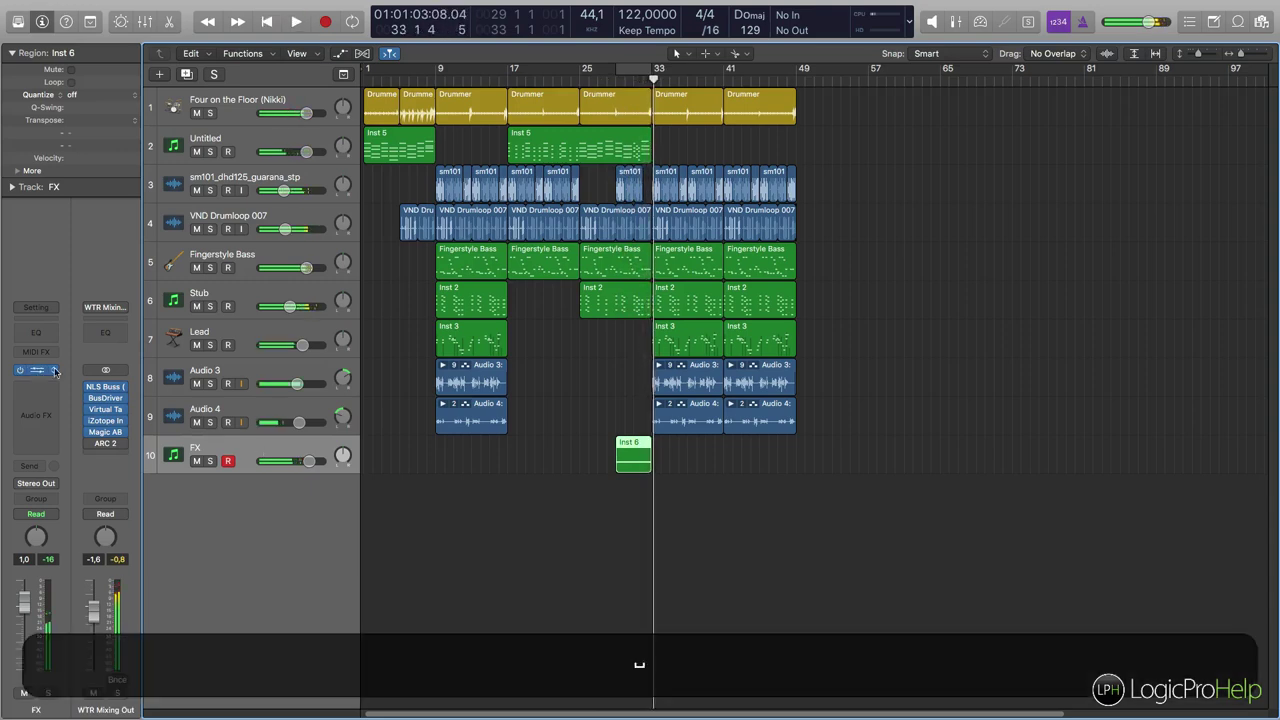
# Step: Raise Envelope 4's decay Level to maximum and lengthen its Attack in Massive
pyautogui.click(37, 372)
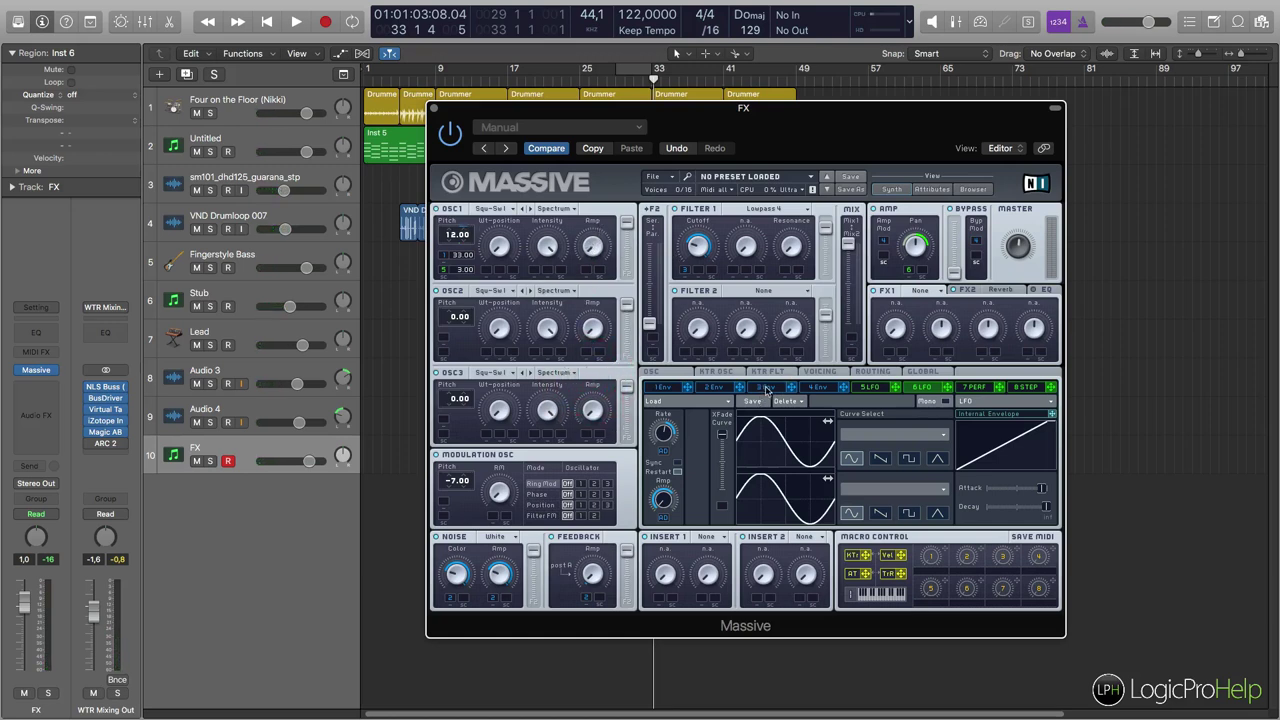
pyautogui.click(732, 391)
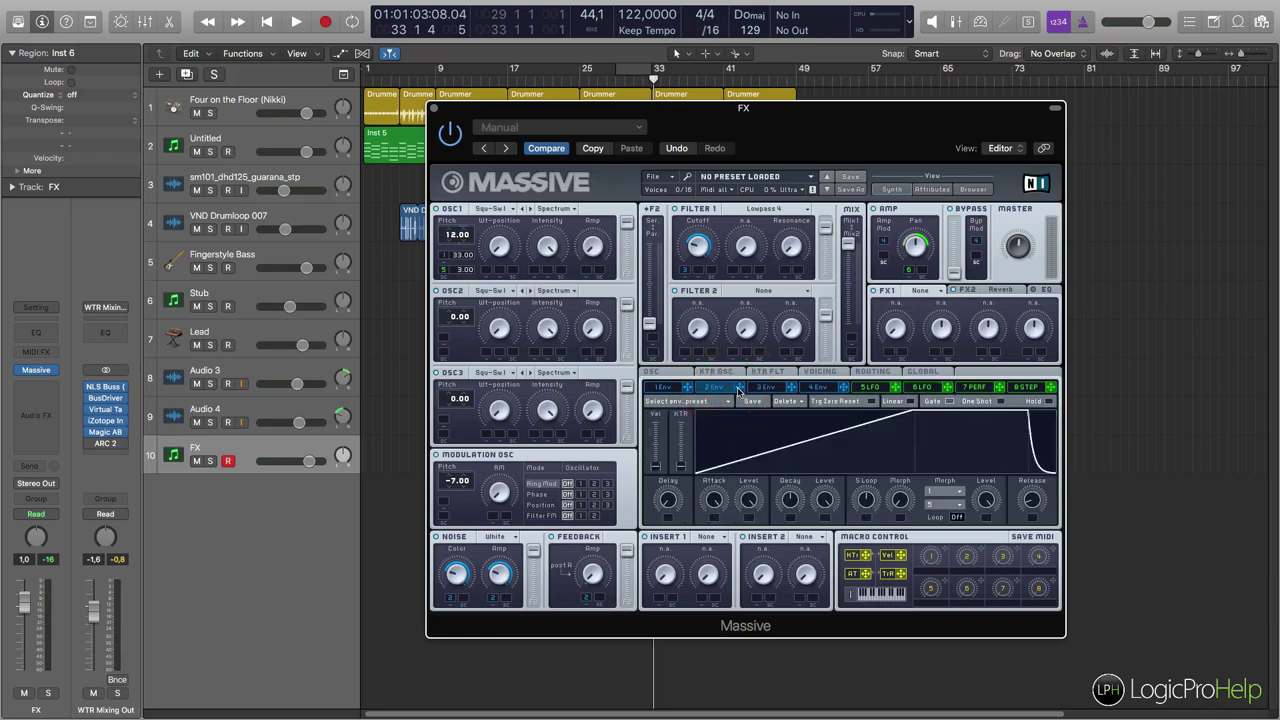
pyautogui.click(818, 390)
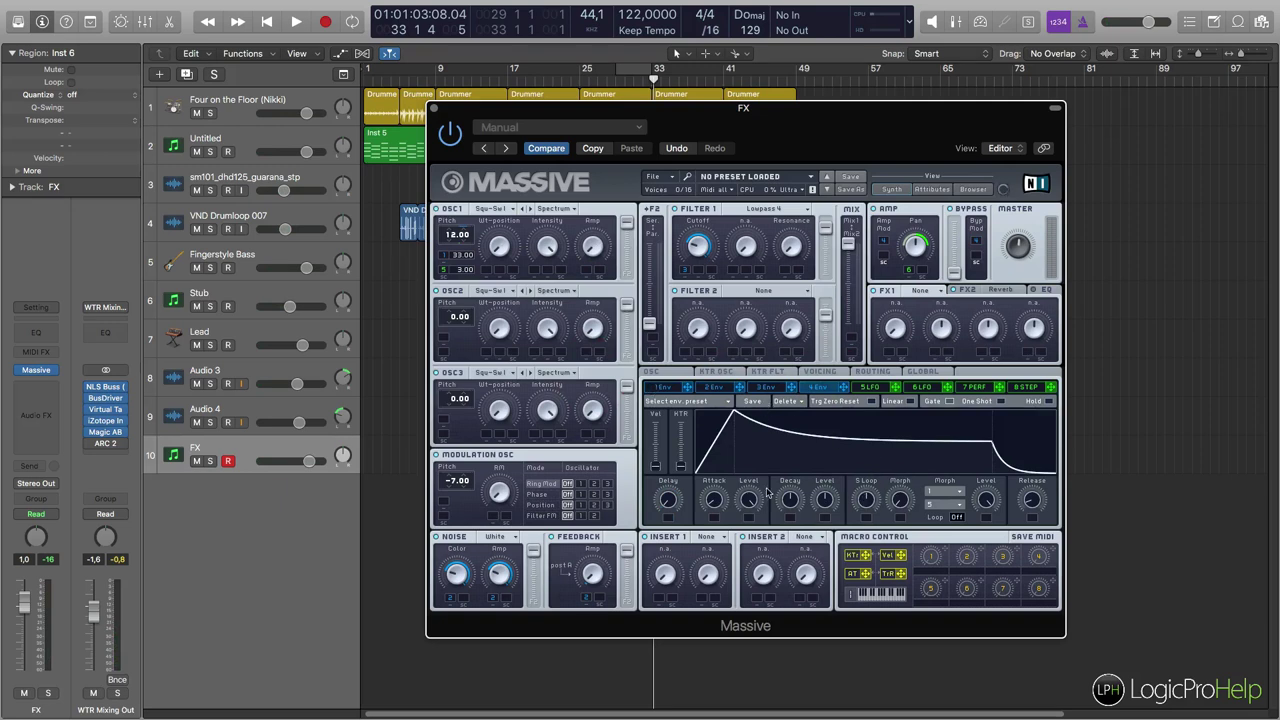
pyautogui.moveTo(826, 505); pyautogui.dragTo(830, 435)
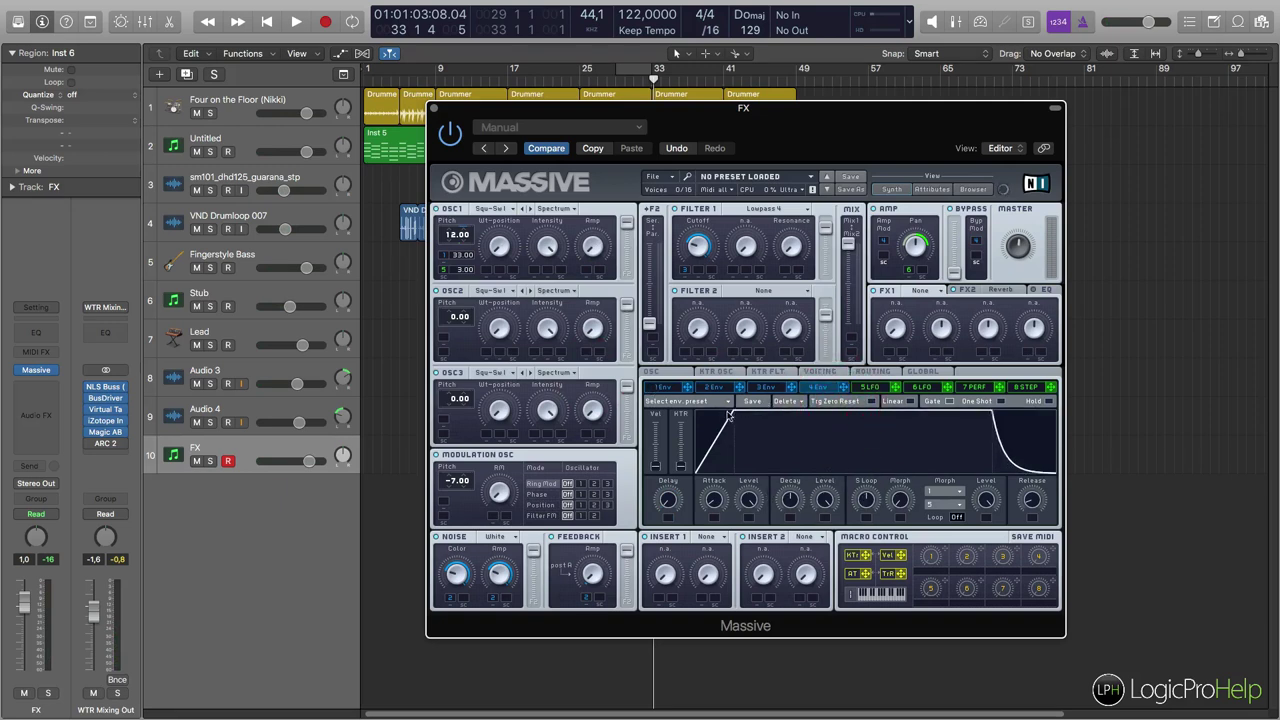
pyautogui.moveTo(724, 503); pyautogui.dragTo(712, 484)
# Step: Assign Envelope 4 as the modulator of OSC1's Amp and play the full arrangement from around bar 28
pyautogui.moveTo(843, 389); pyautogui.dragTo(590, 272)
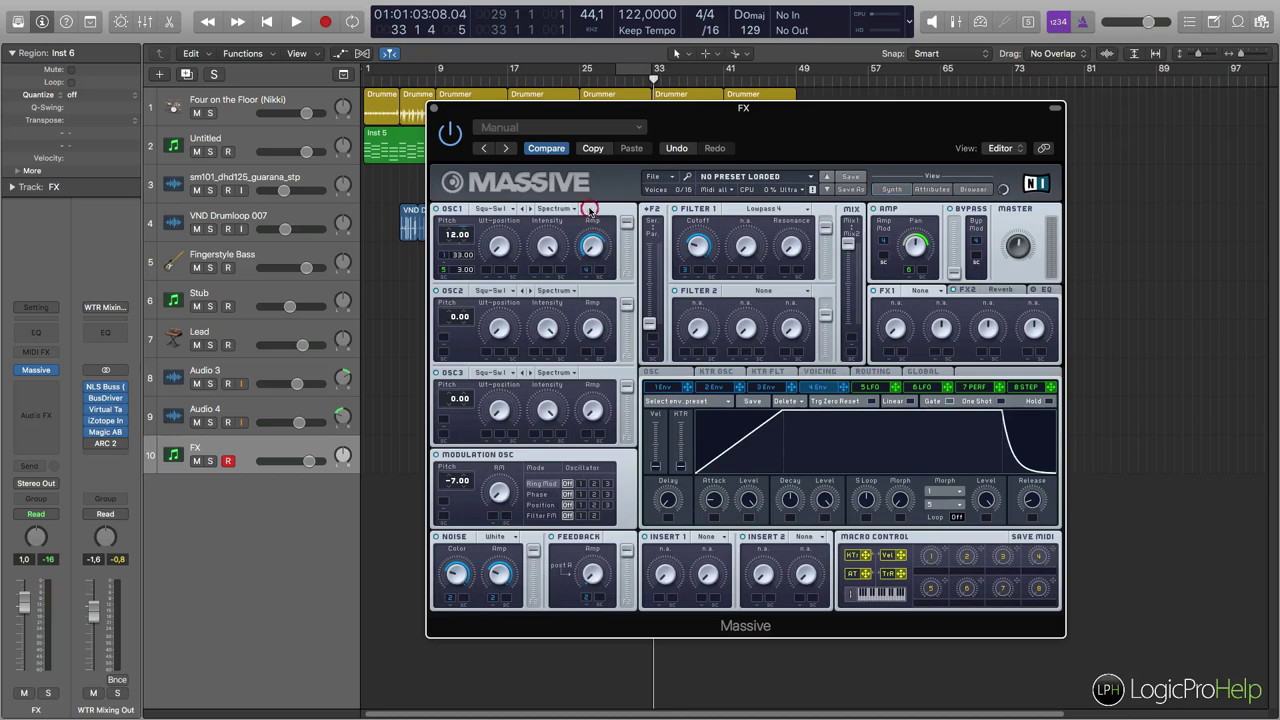
pyautogui.press('space')
pyautogui.click(608, 86)
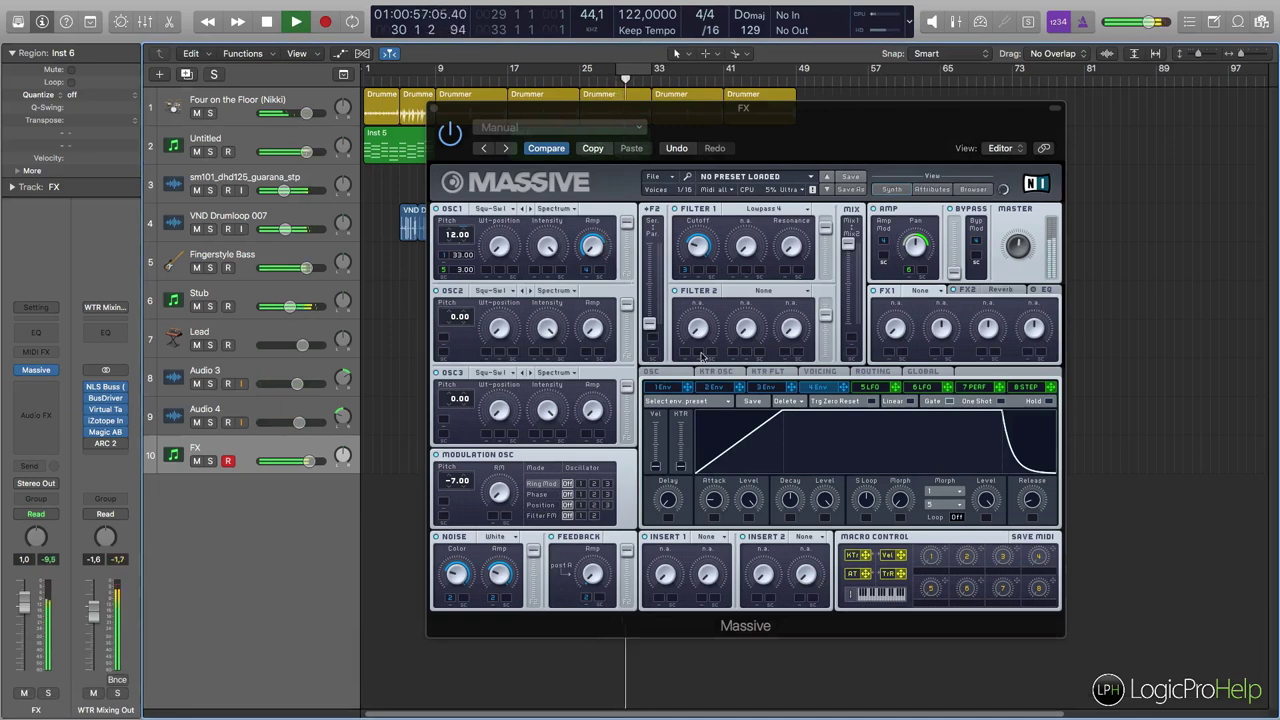
# Step: Fine-tune OSC1's Amp and its Envelope 4 modulation while playing the full arrangement from around bar 28 into bar 33
pyautogui.click(598, 256)
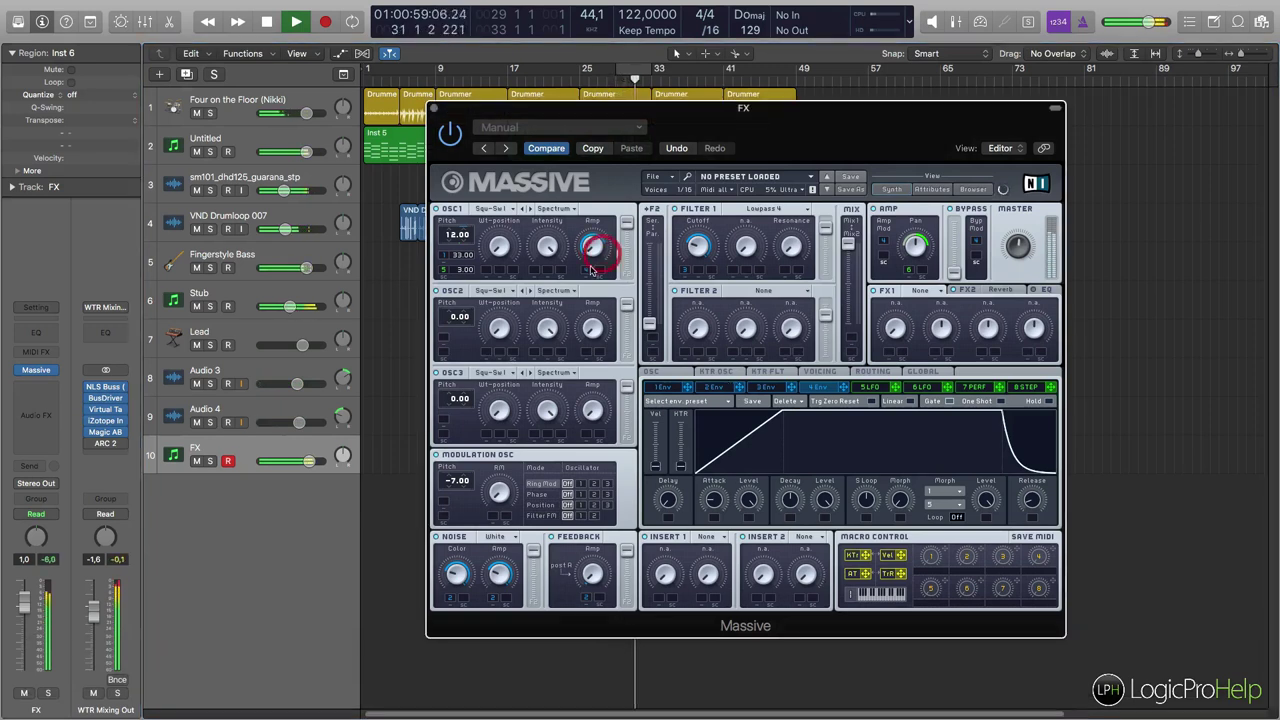
pyautogui.click(584, 282)
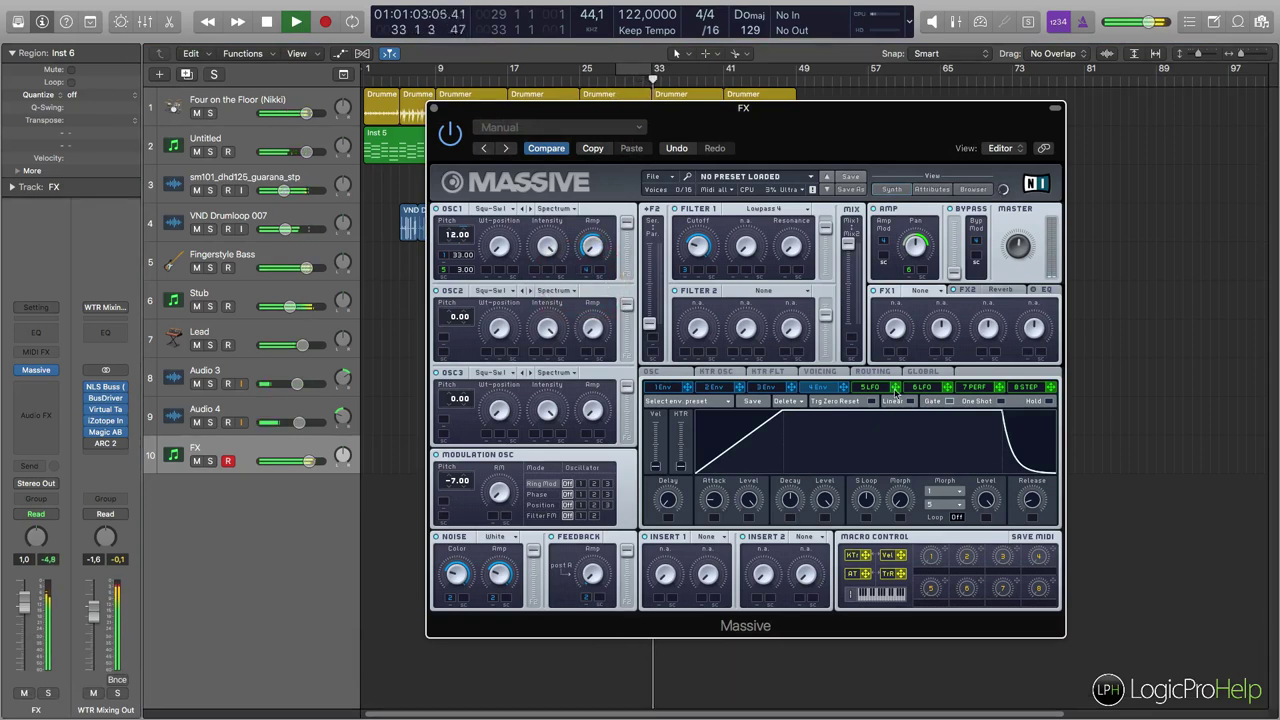
pyautogui.click(1017, 246)
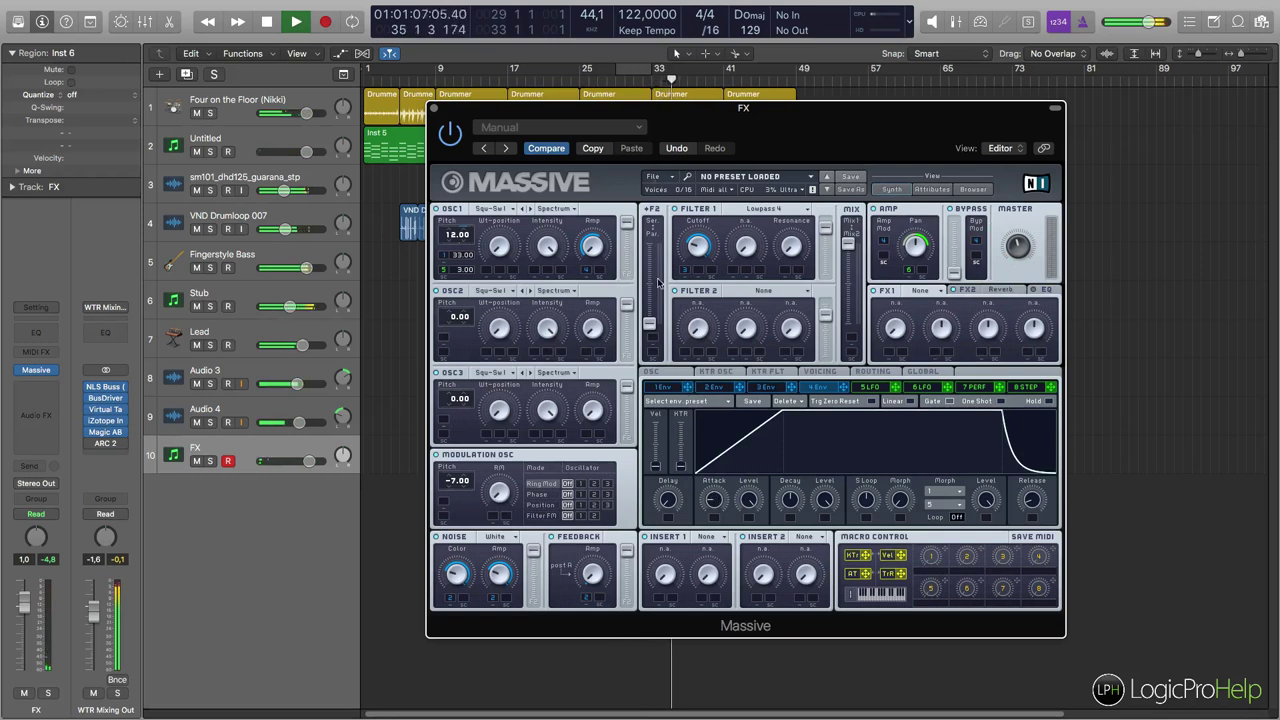
pyautogui.click(610, 76)
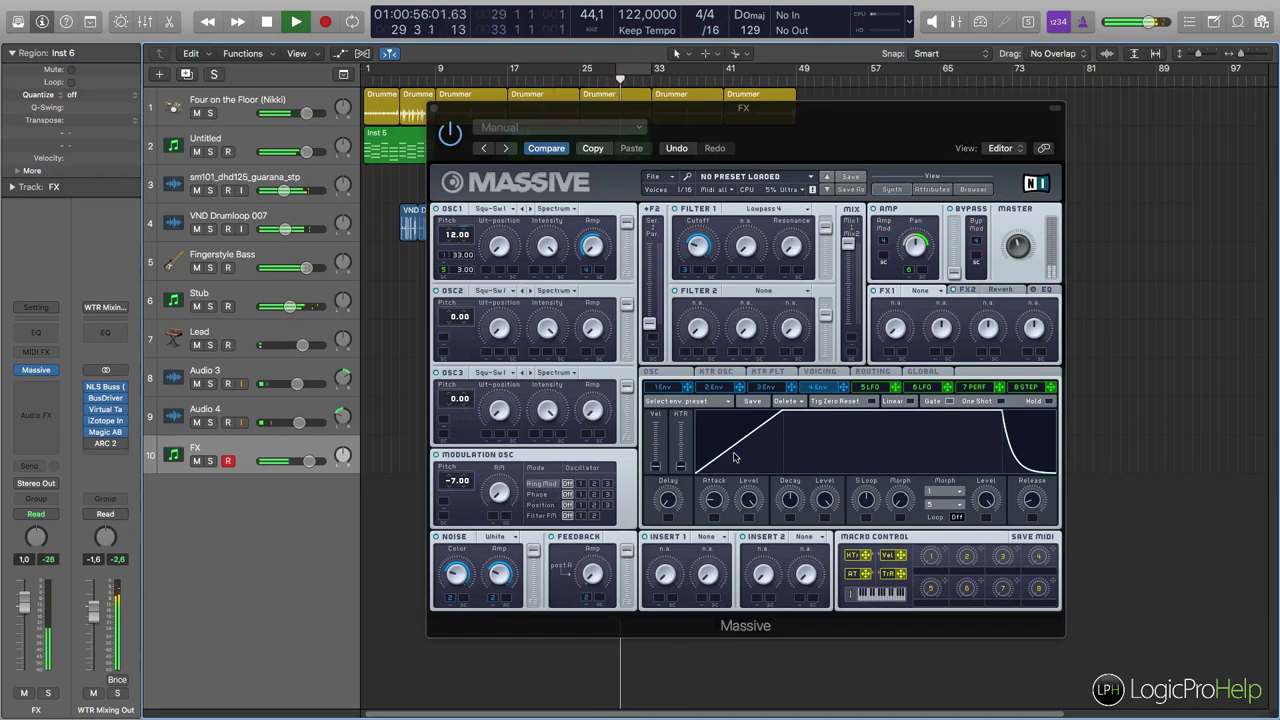
pyautogui.click(593, 253)
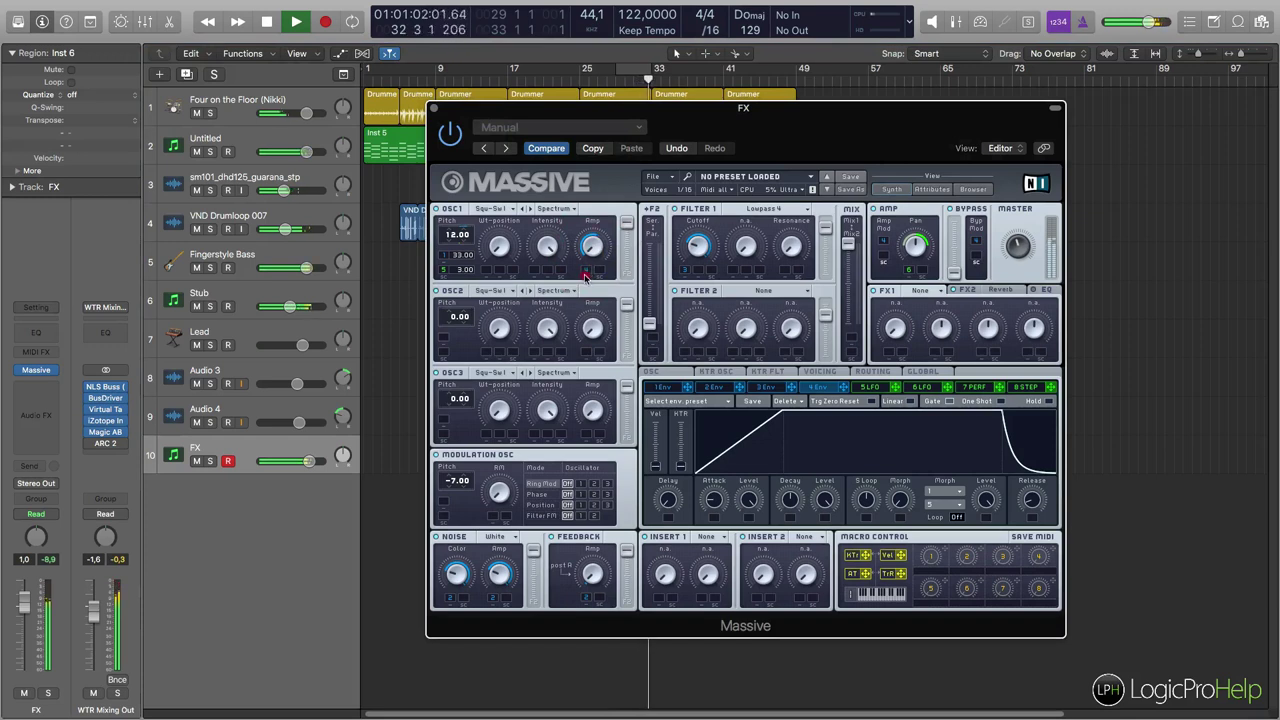
pyautogui.click(586, 277)
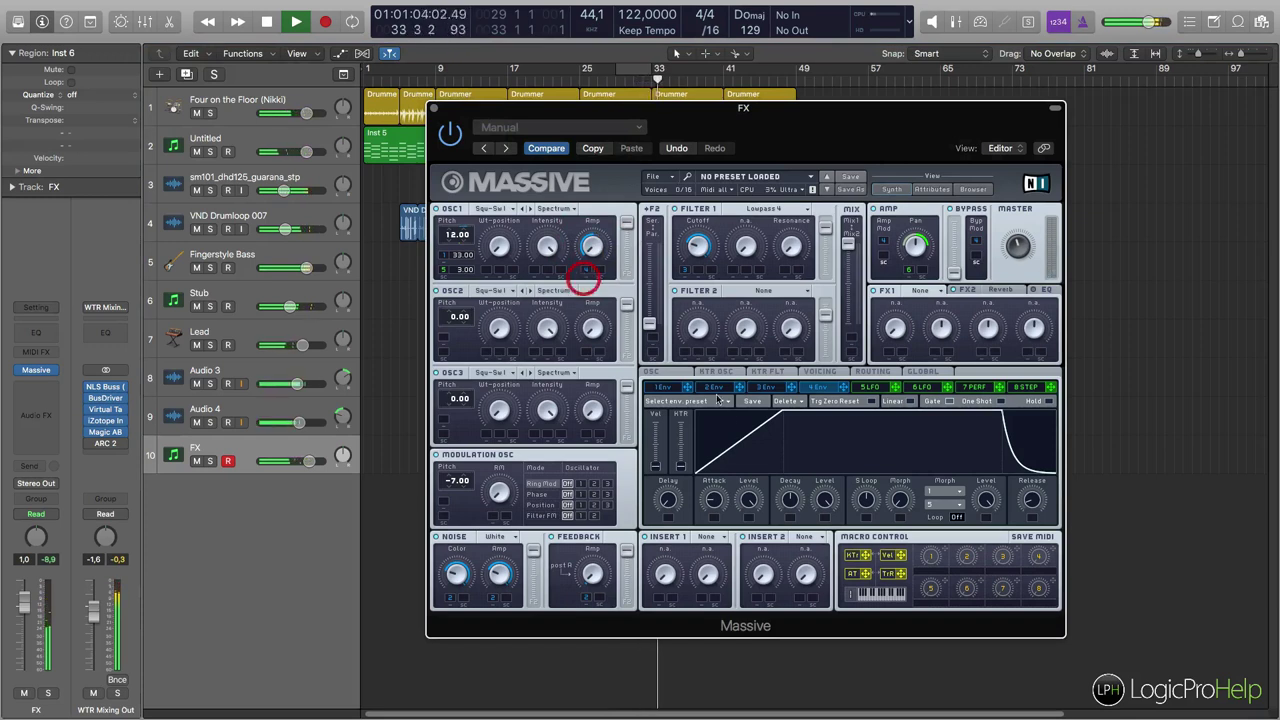
# Step: Lengthen Envelope 4's Attack in Massive and stop playback
pyautogui.moveTo(713, 502); pyautogui.dragTo(711, 496)
pyautogui.press('space')
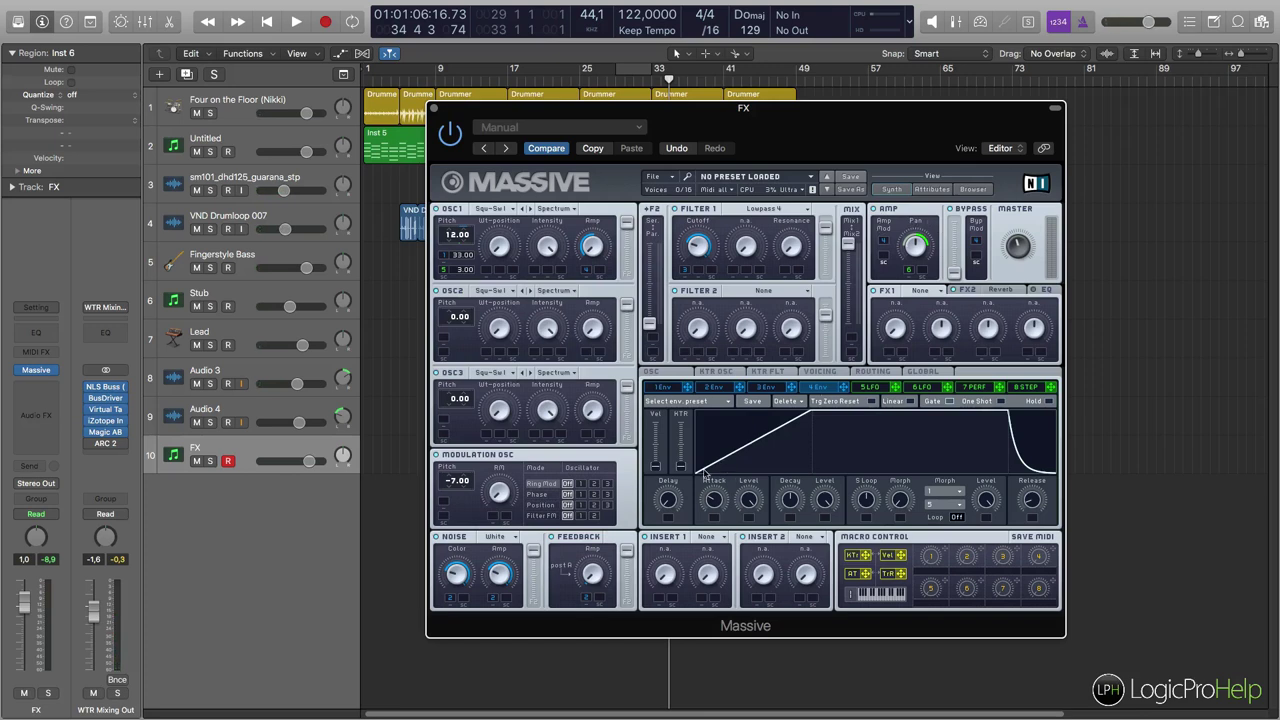
pyautogui.moveTo(710, 500); pyautogui.dragTo(710, 498)
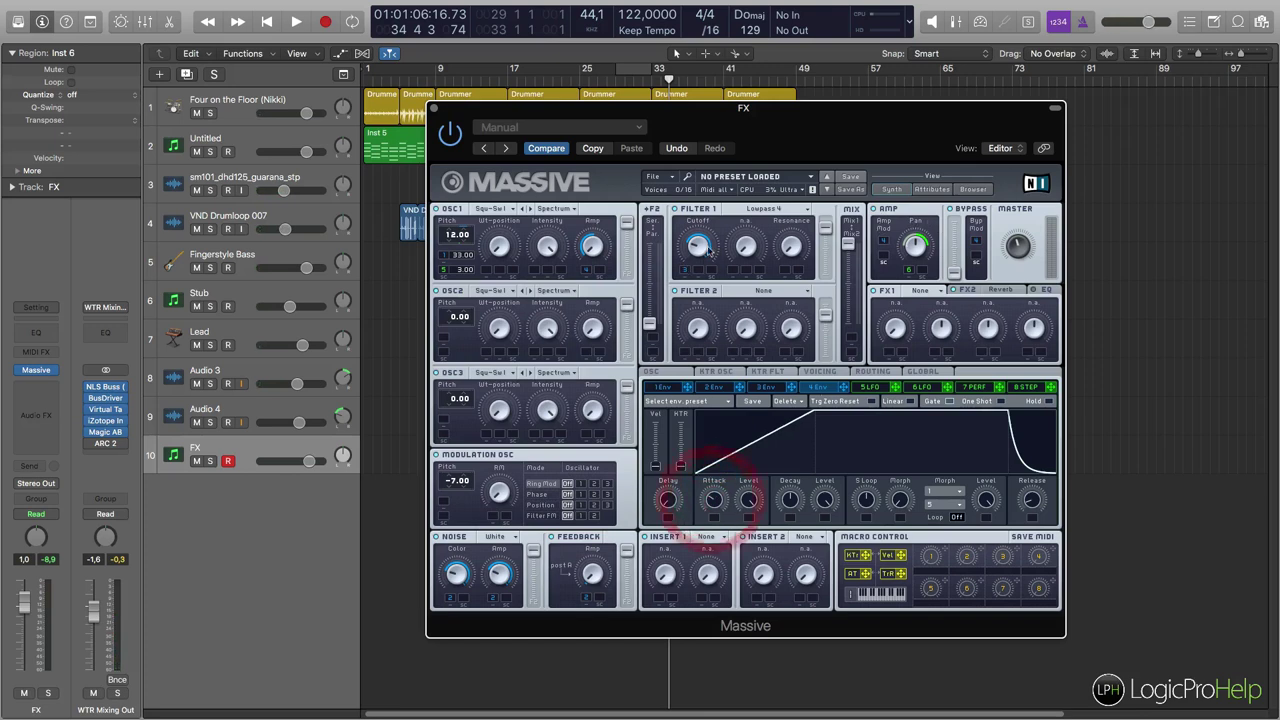
# Step: Move Massive clear of the upper tracks and lengthen Envelope 4's Attack slightly more while playing from bar 28 into bar 33
pyautogui.moveTo(825, 135); pyautogui.dragTo(792, 230)
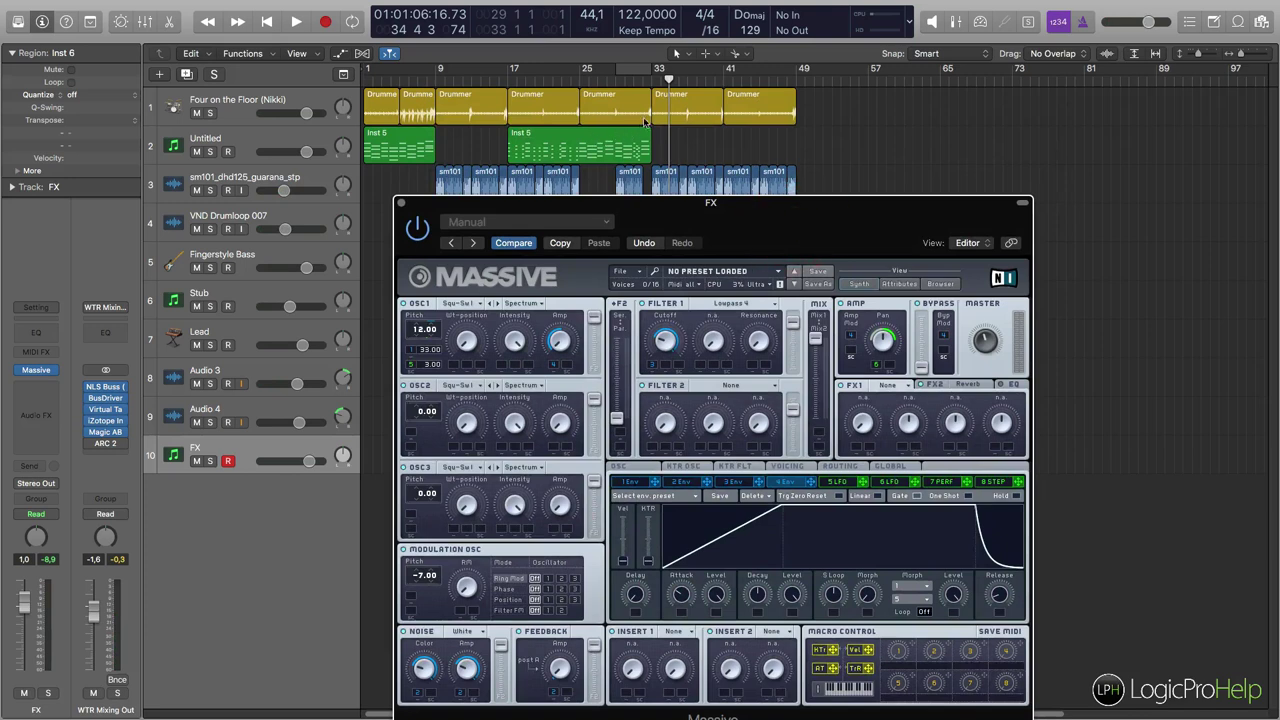
pyautogui.click(608, 78)
pyautogui.press('space')
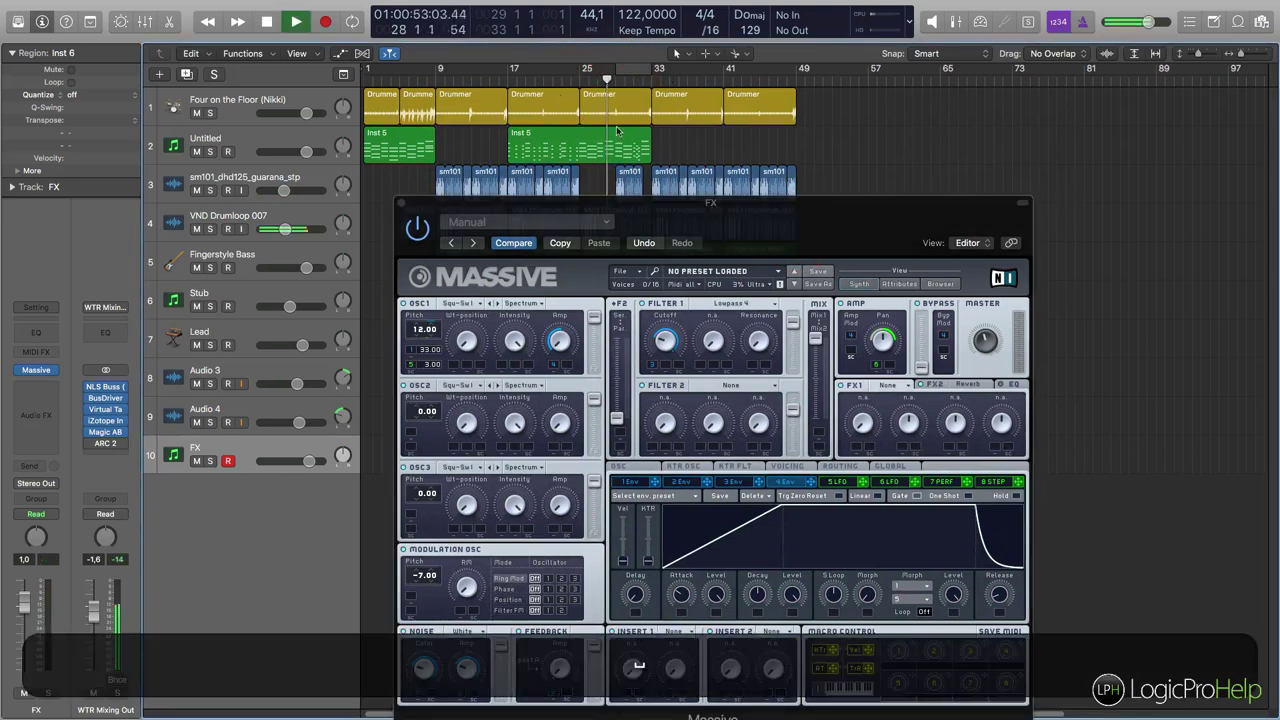
pyautogui.click(679, 596)
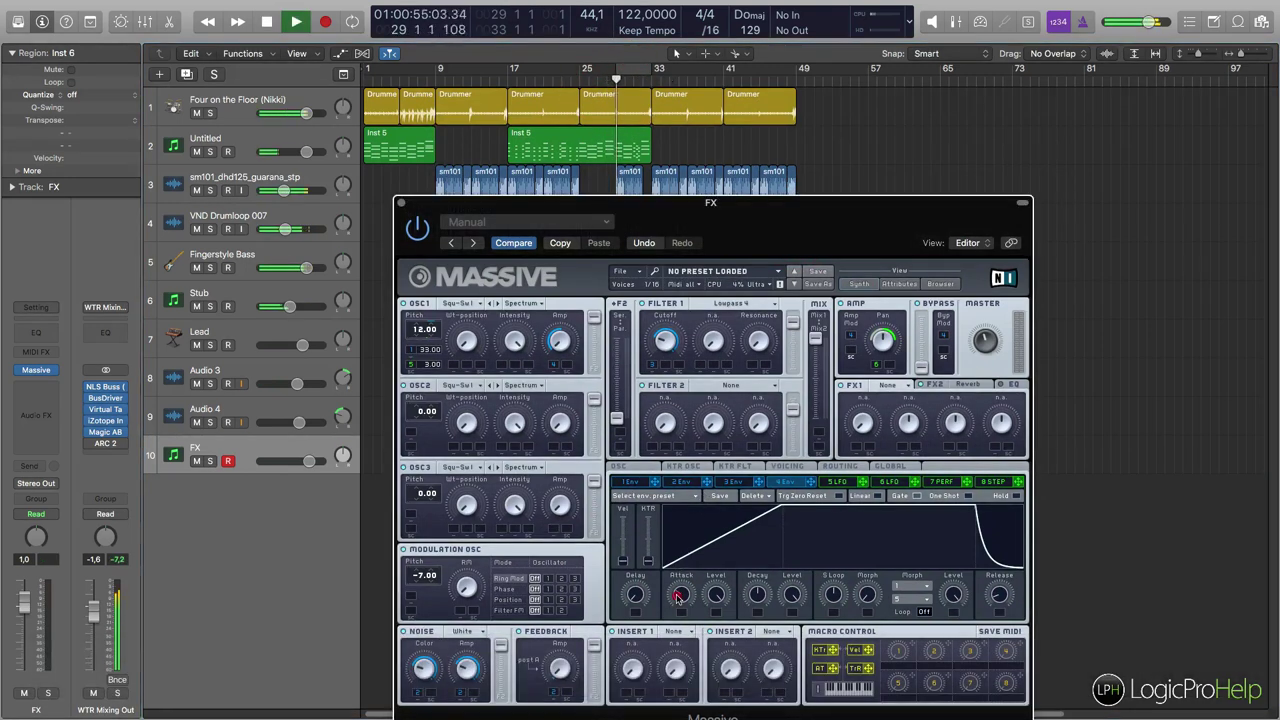
pyautogui.moveTo(677, 598); pyautogui.dragTo(681, 595)
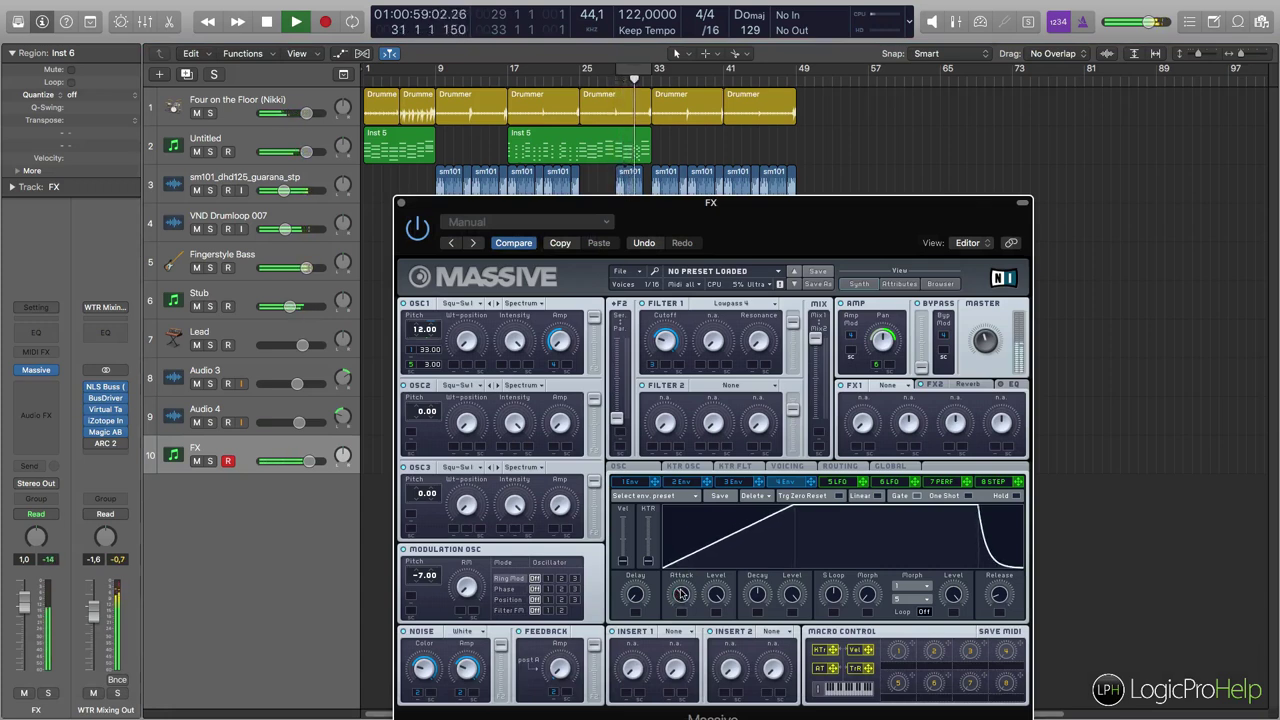
pyautogui.click(681, 594)
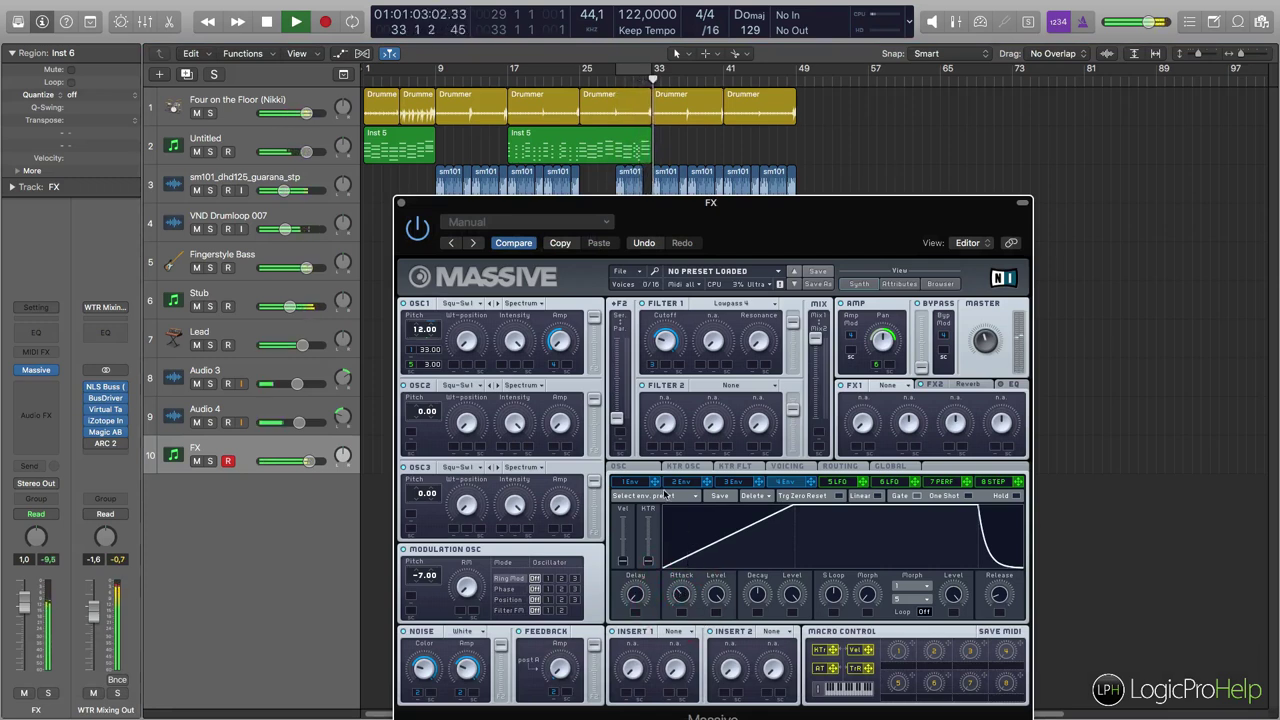
pyautogui.press('space')
# Step: Close Massive and reset the FX track's volume to 0.0 dB
pyautogui.click(401, 204)
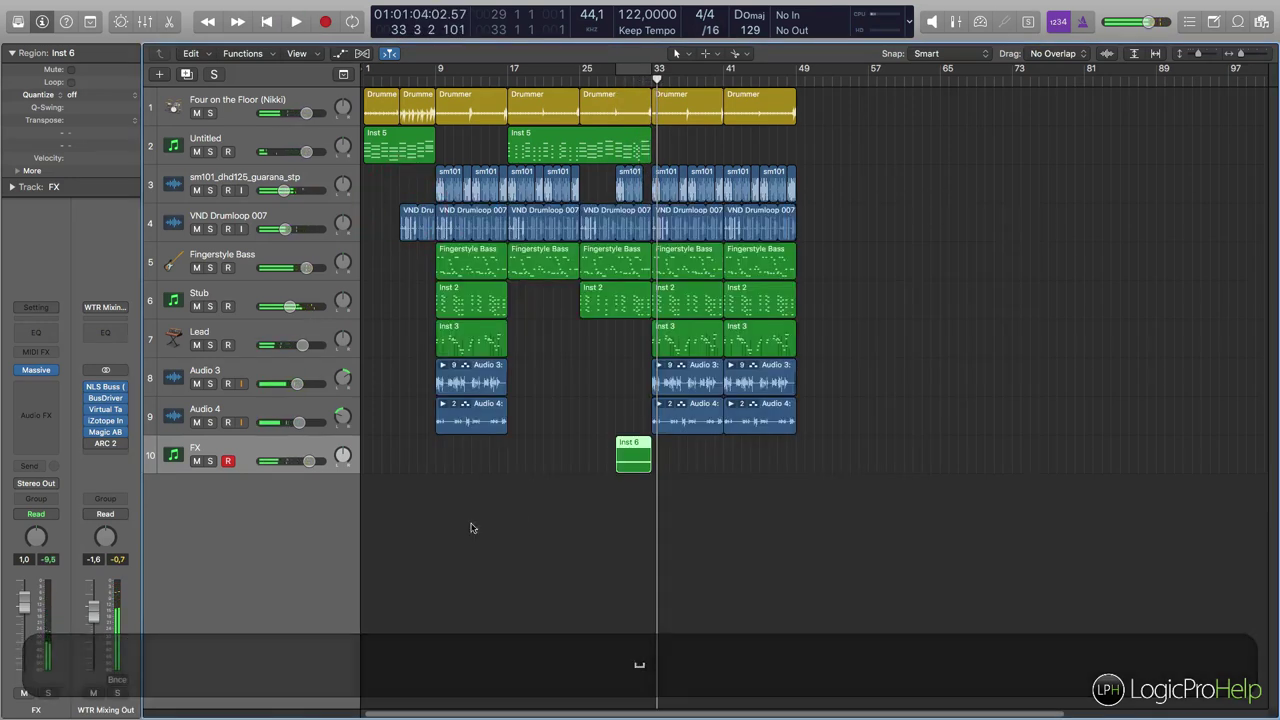
pyautogui.keyDown('alt'); pyautogui.click(308, 463); pyautogui.keyUp('alt')
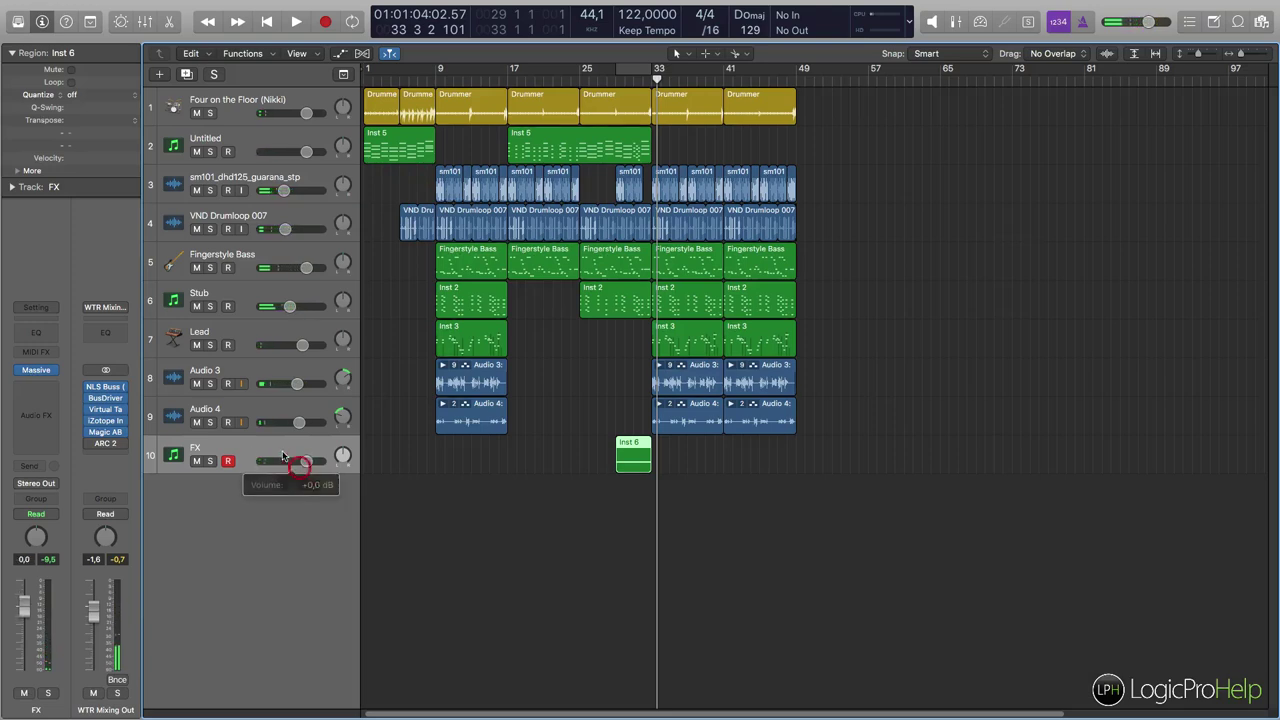
pyautogui.keyDown('alt'); pyautogui.click(311, 461); pyautogui.keyUp('alt')
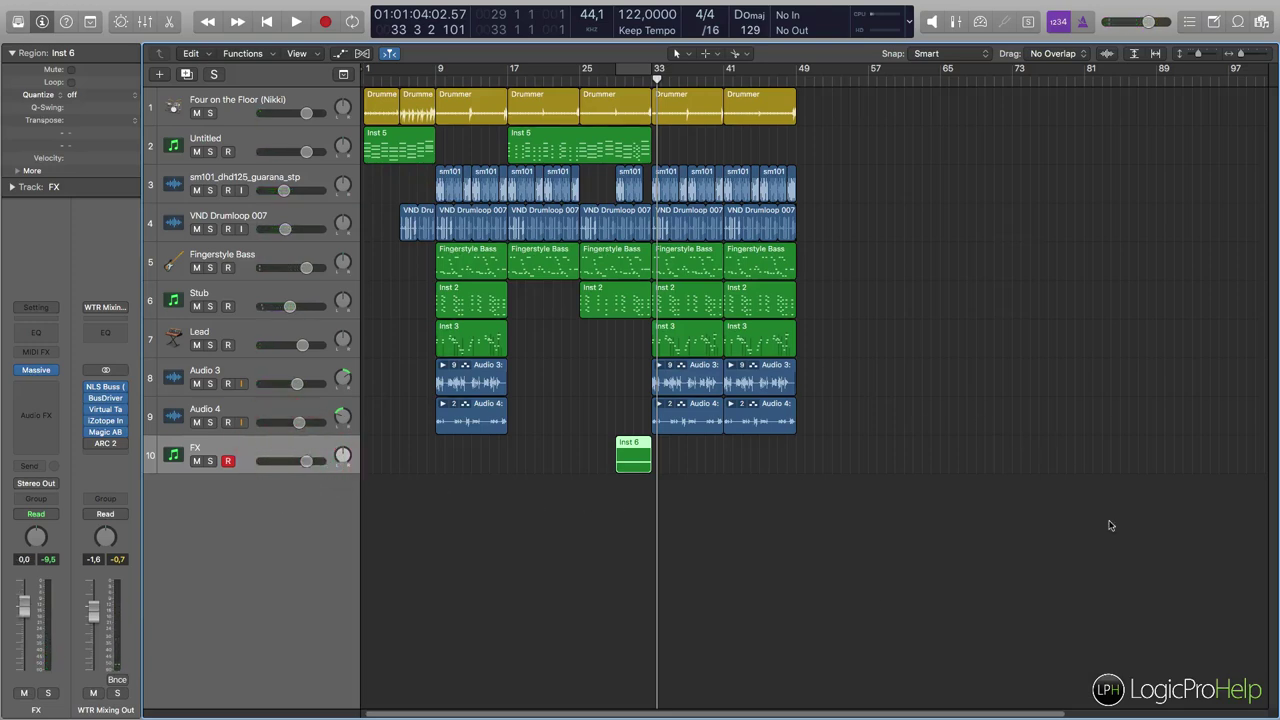
# Step: Reopen Massive on the FX track, review its envelope shapes through Envelope 4, close it and deselect the FX region
pyautogui.click(33, 371)
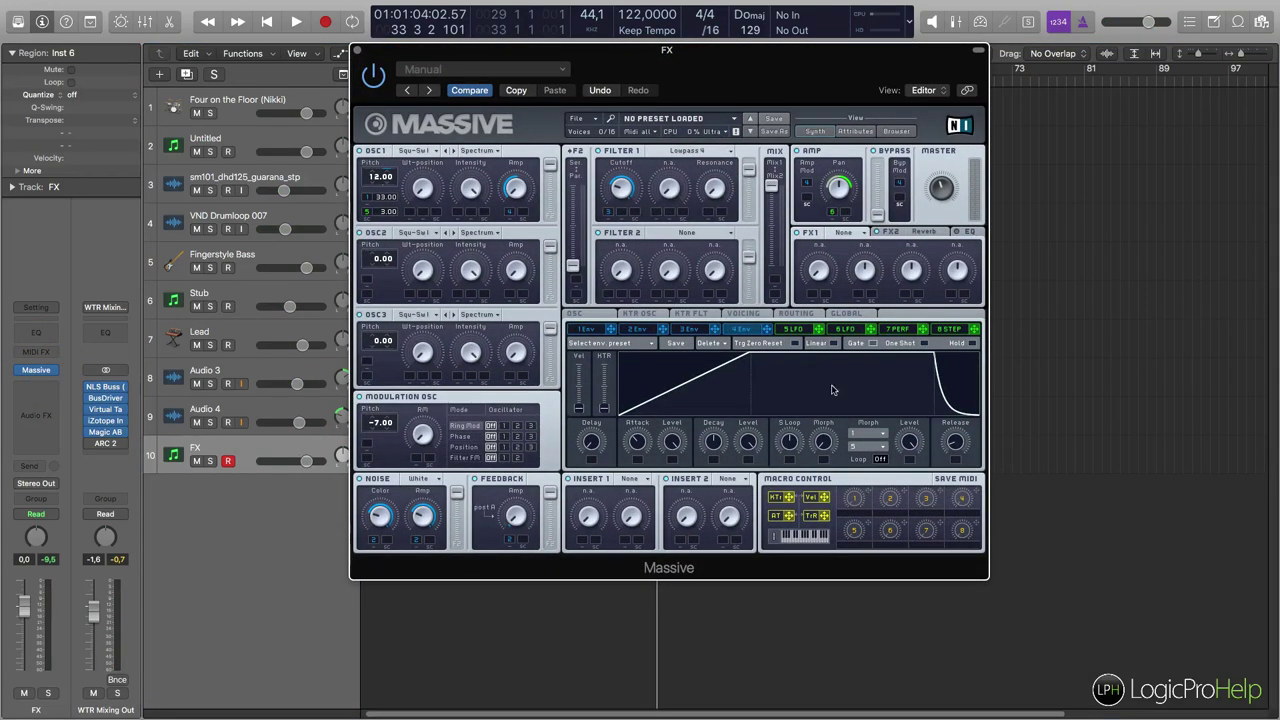
pyautogui.click(634, 329)
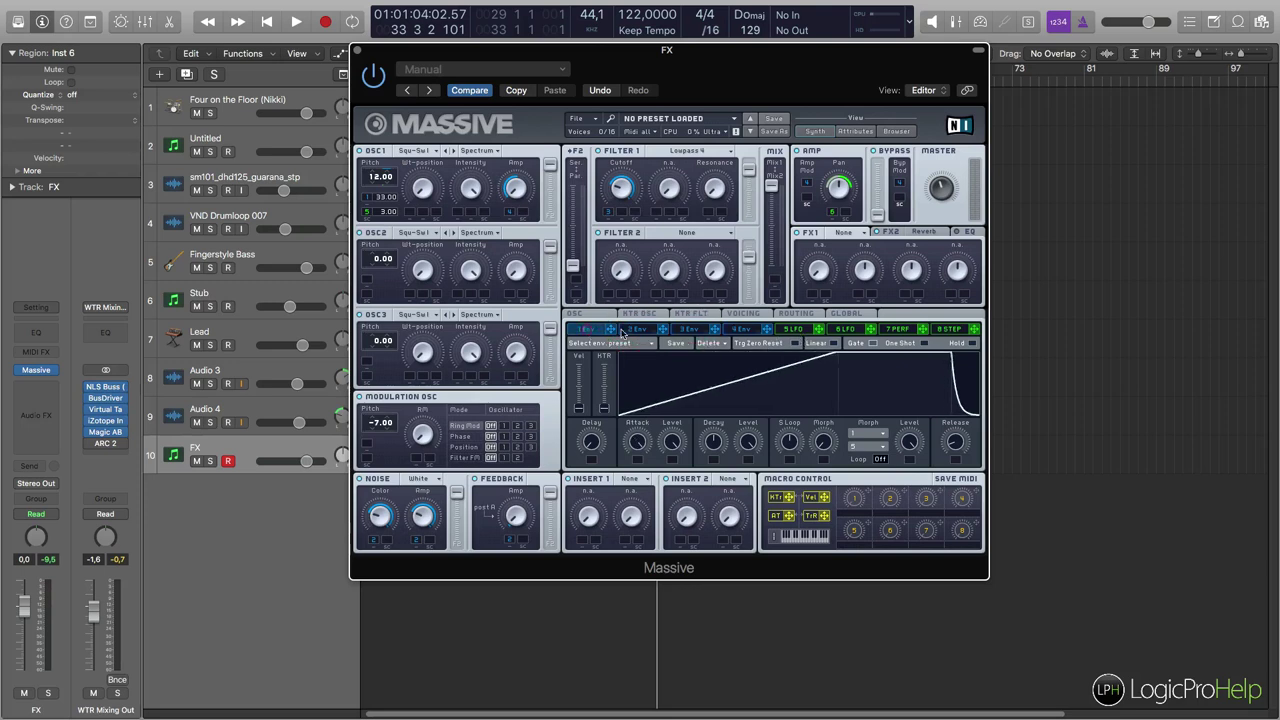
pyautogui.click(700, 330)
pyautogui.click(751, 331)
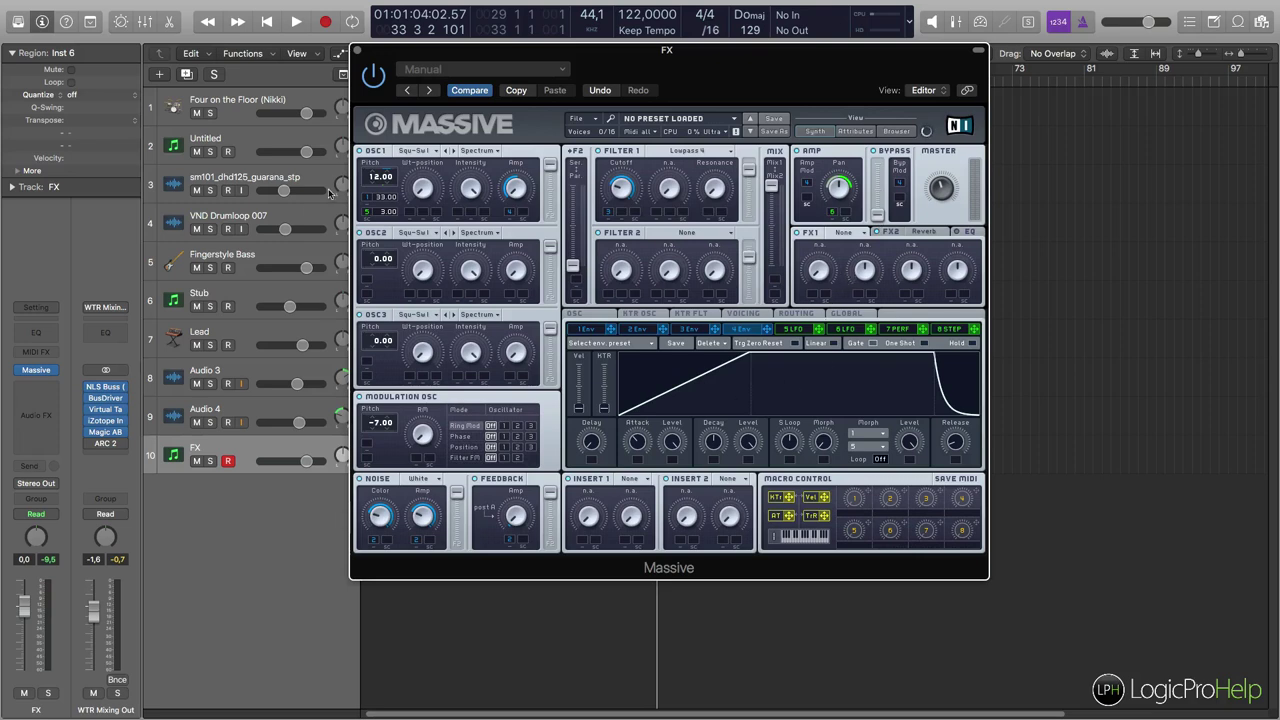
pyautogui.click(357, 52)
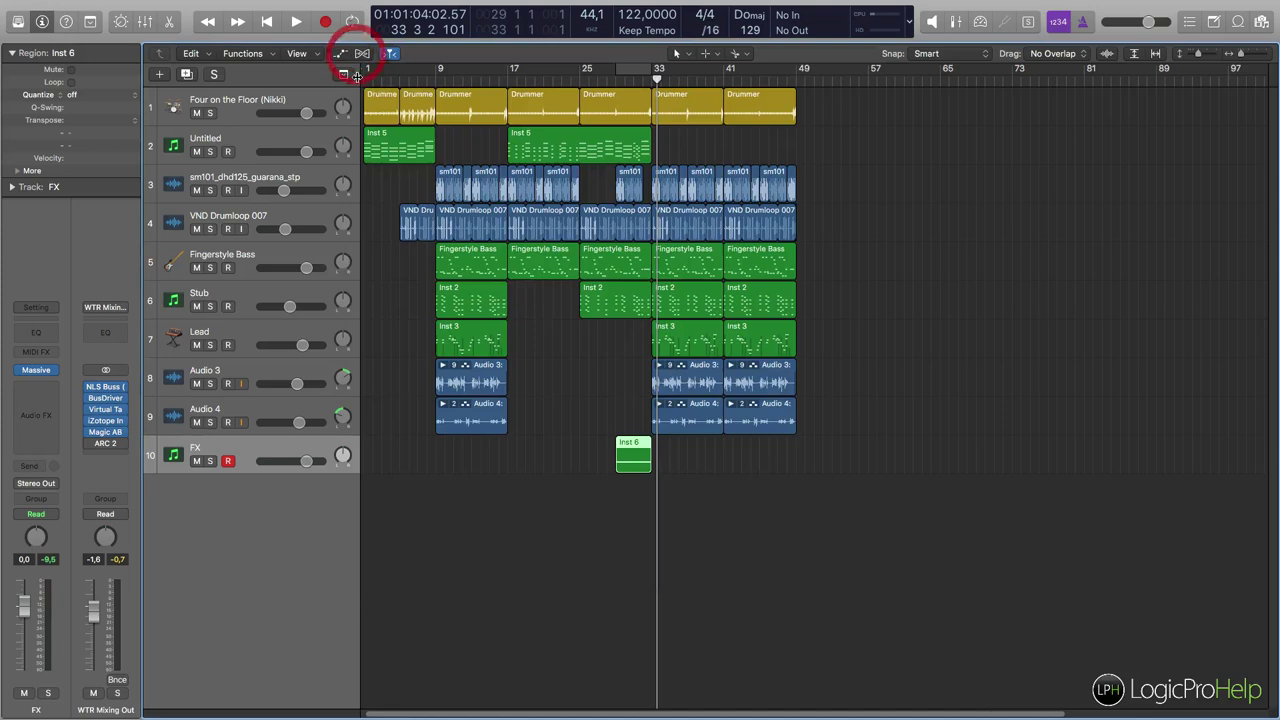
pyautogui.click(538, 578)
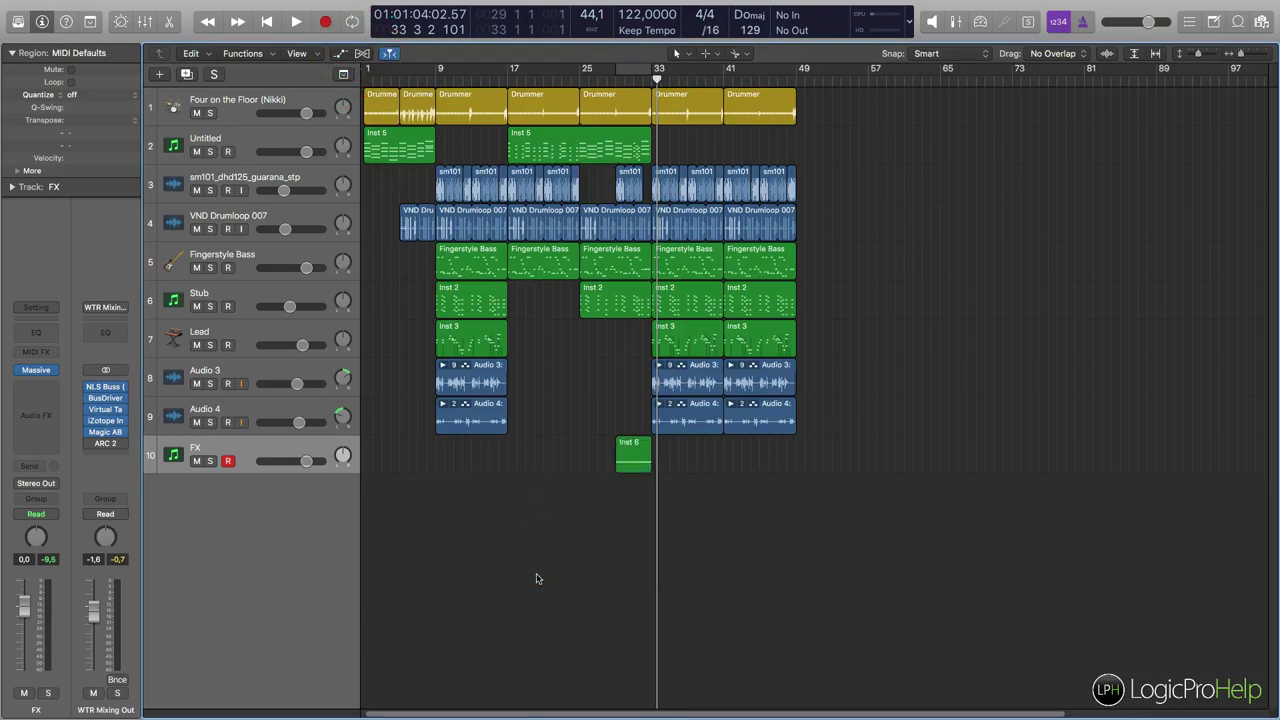